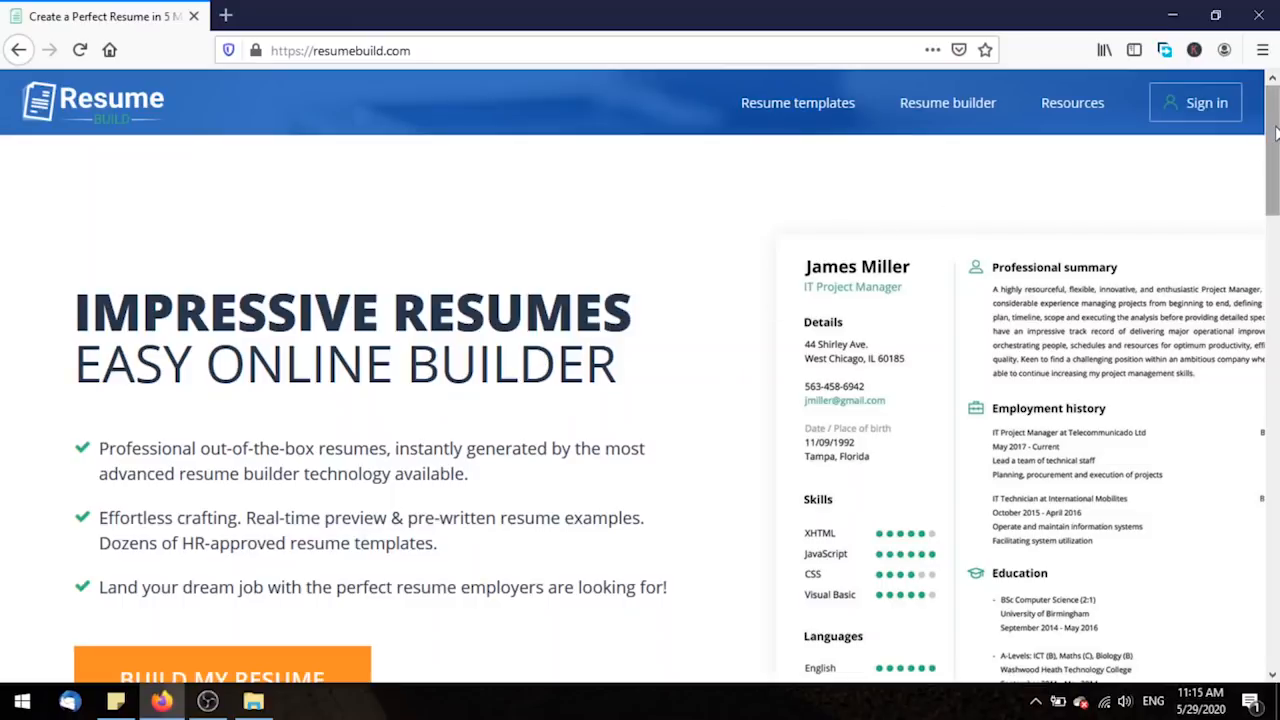
scroll(1274, 133, "down", 5)
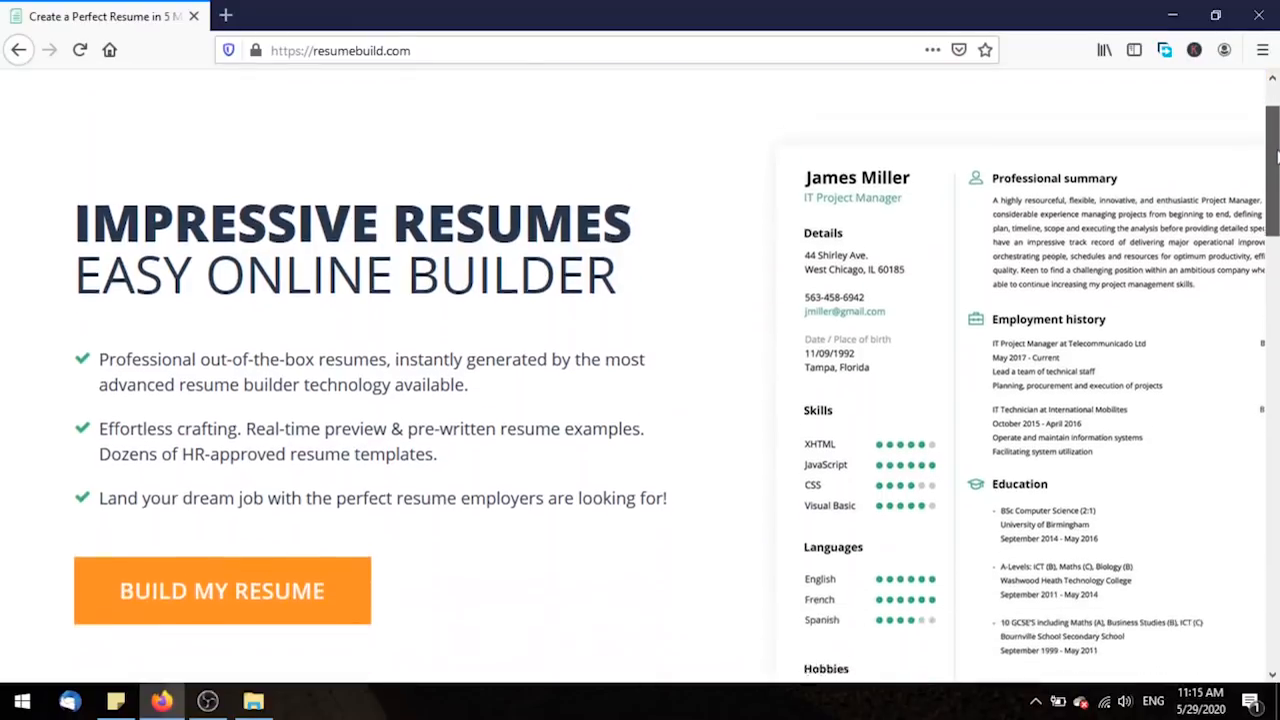
scroll(640, 377, "down", 3)
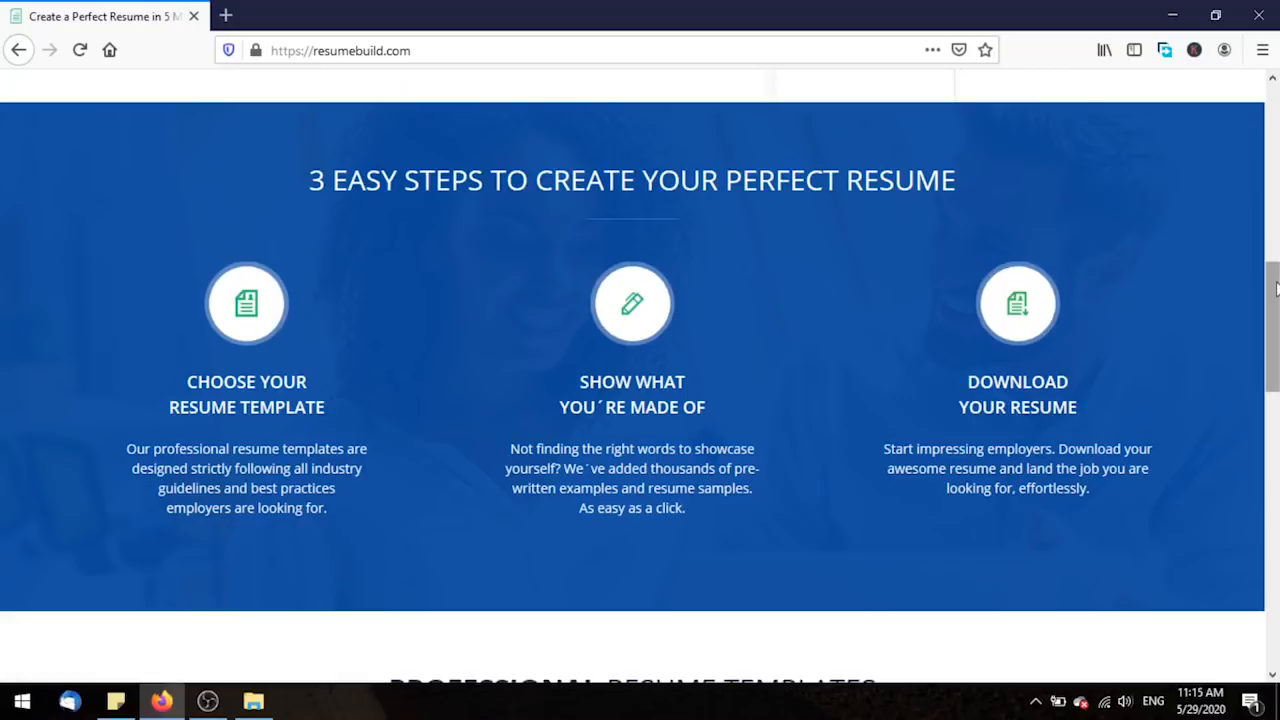
left_click_drag(1276, 288, 1275, 458)
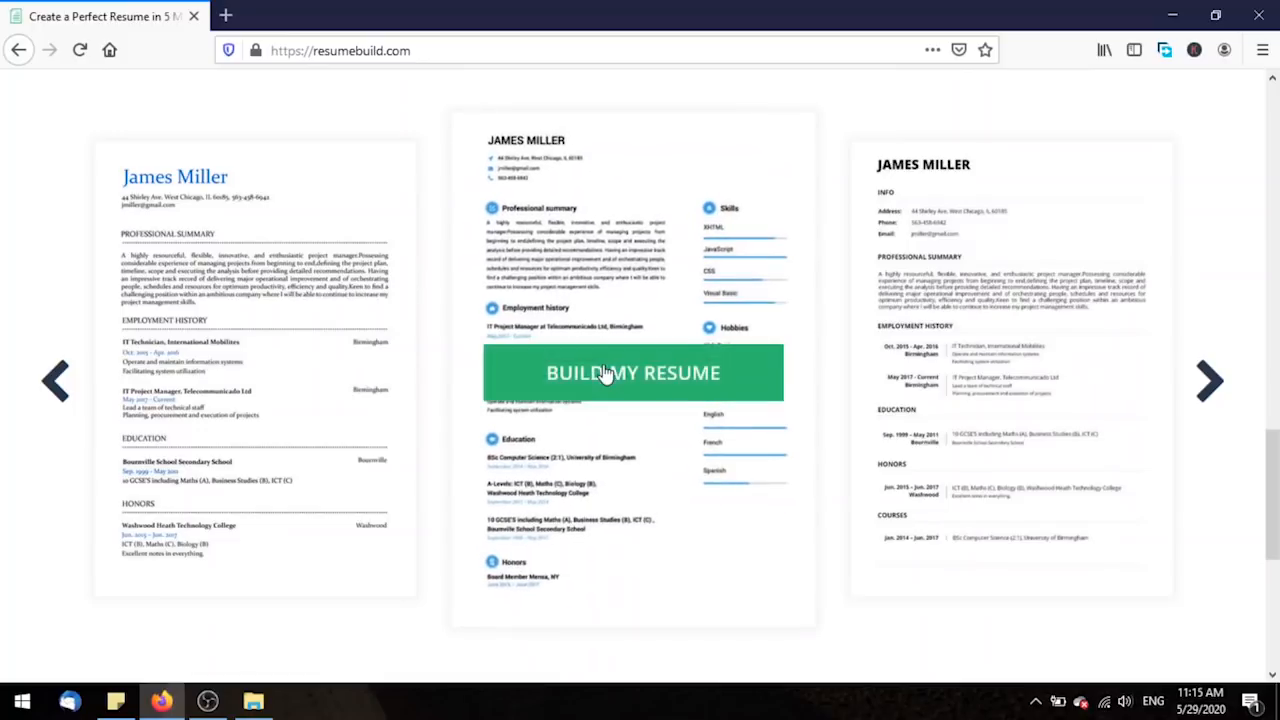
mouse_move(330, 357)
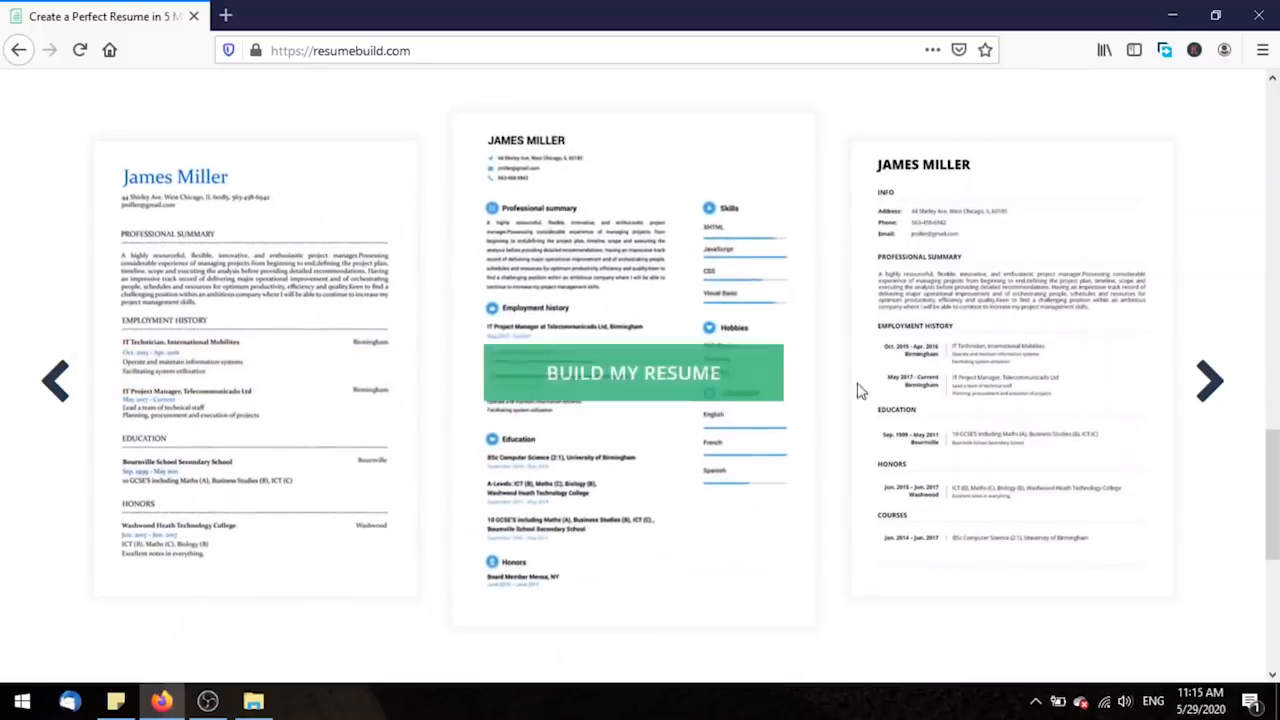
mouse_move(1034, 380)
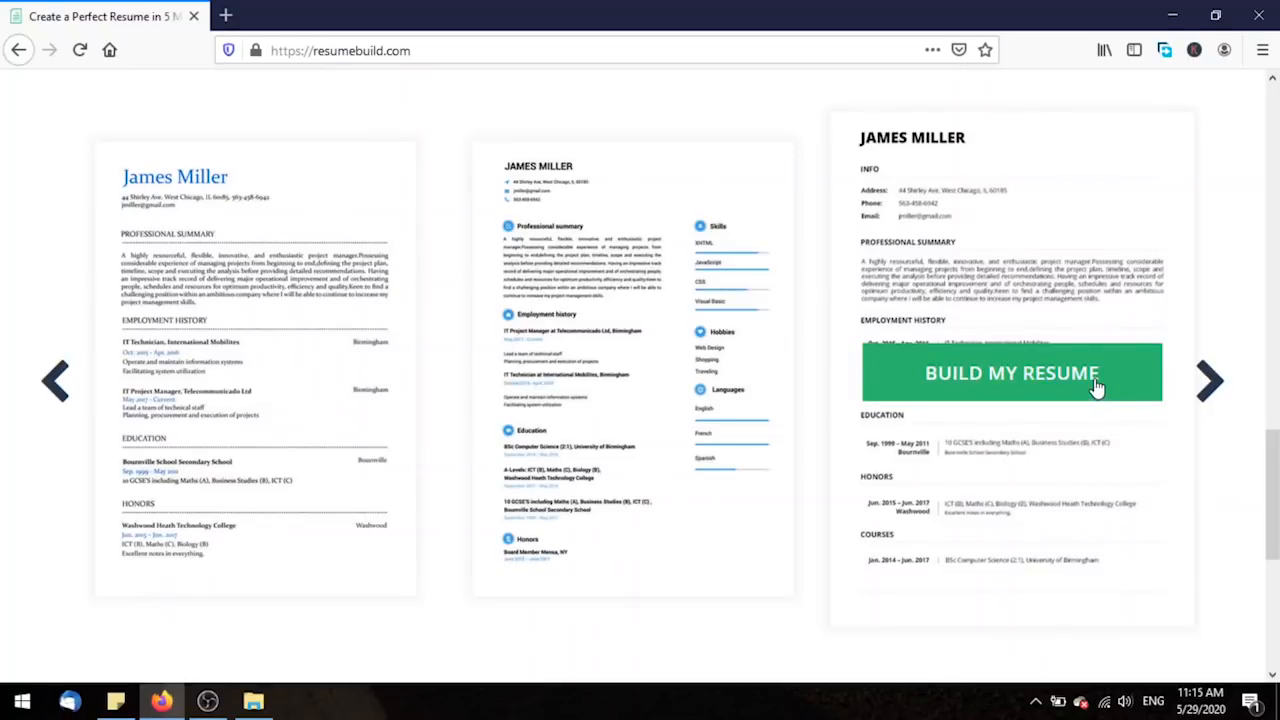
scroll(1203, 448, "down", 10)
scroll(1248, 268, "up", 15)
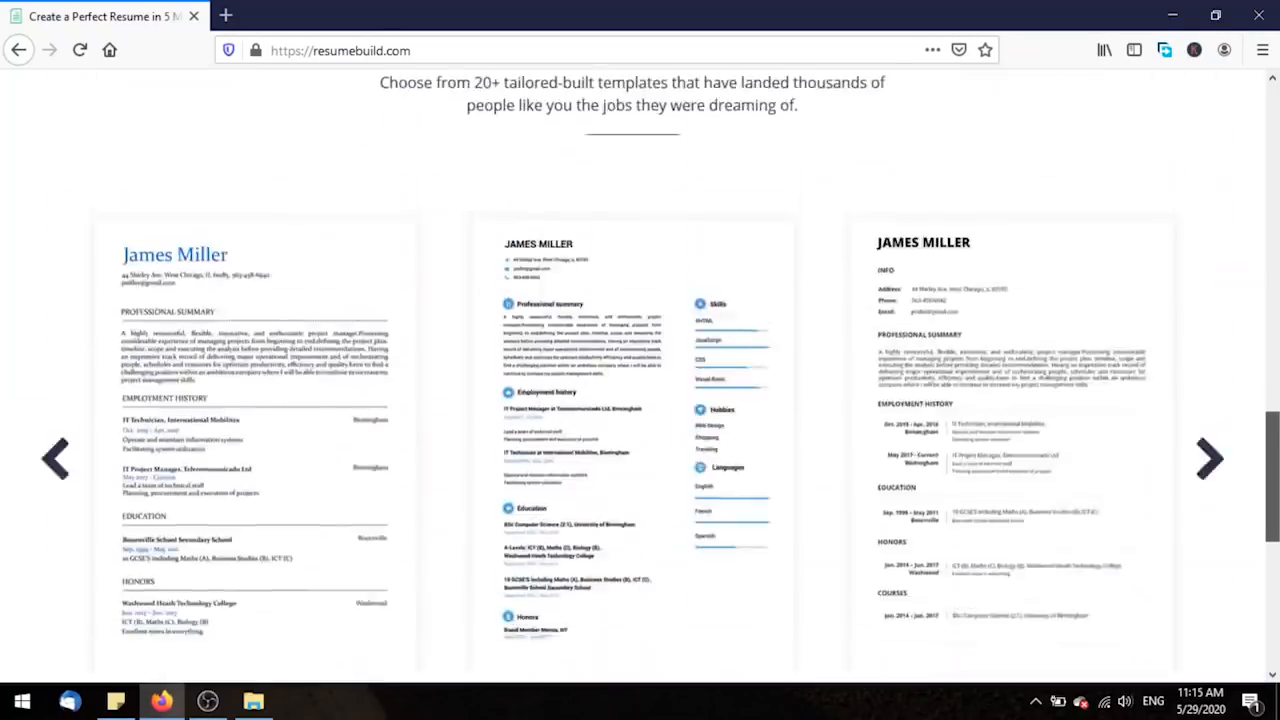
scroll(1248, 268, "up", 5)
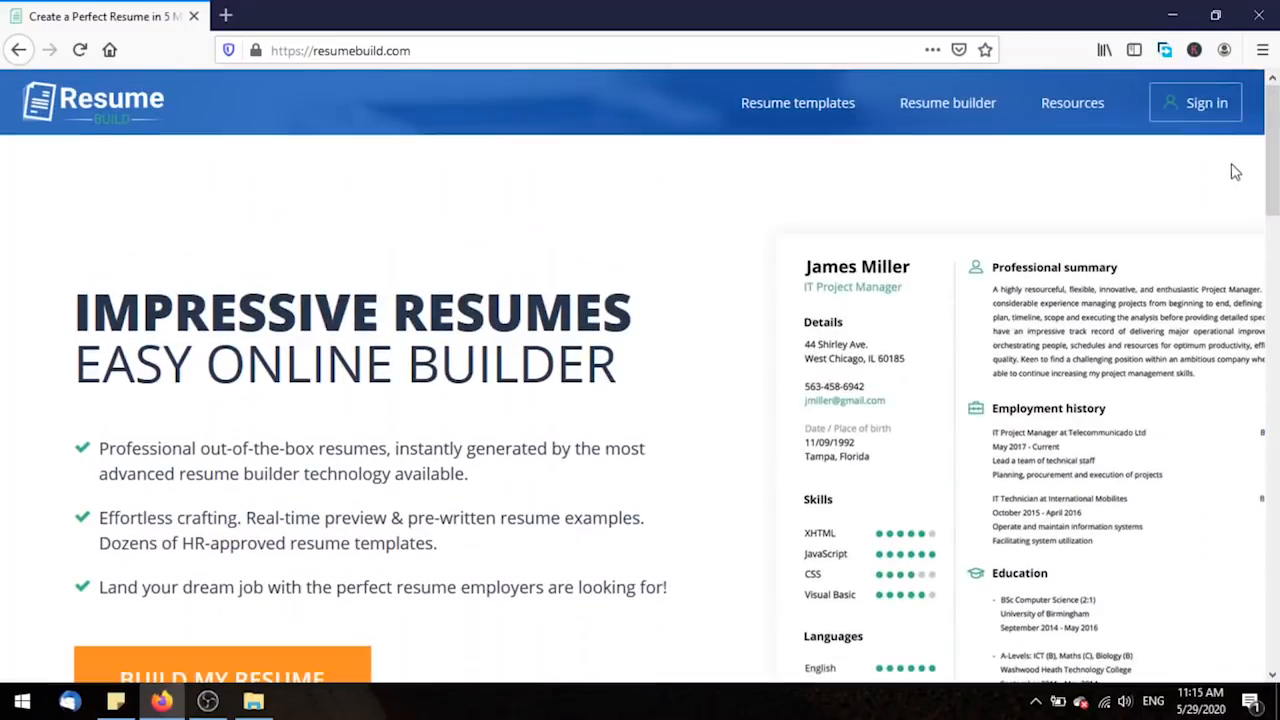
Go from the Sign in page to the empty Sign Up form for a new account.
left_click(1177, 119)
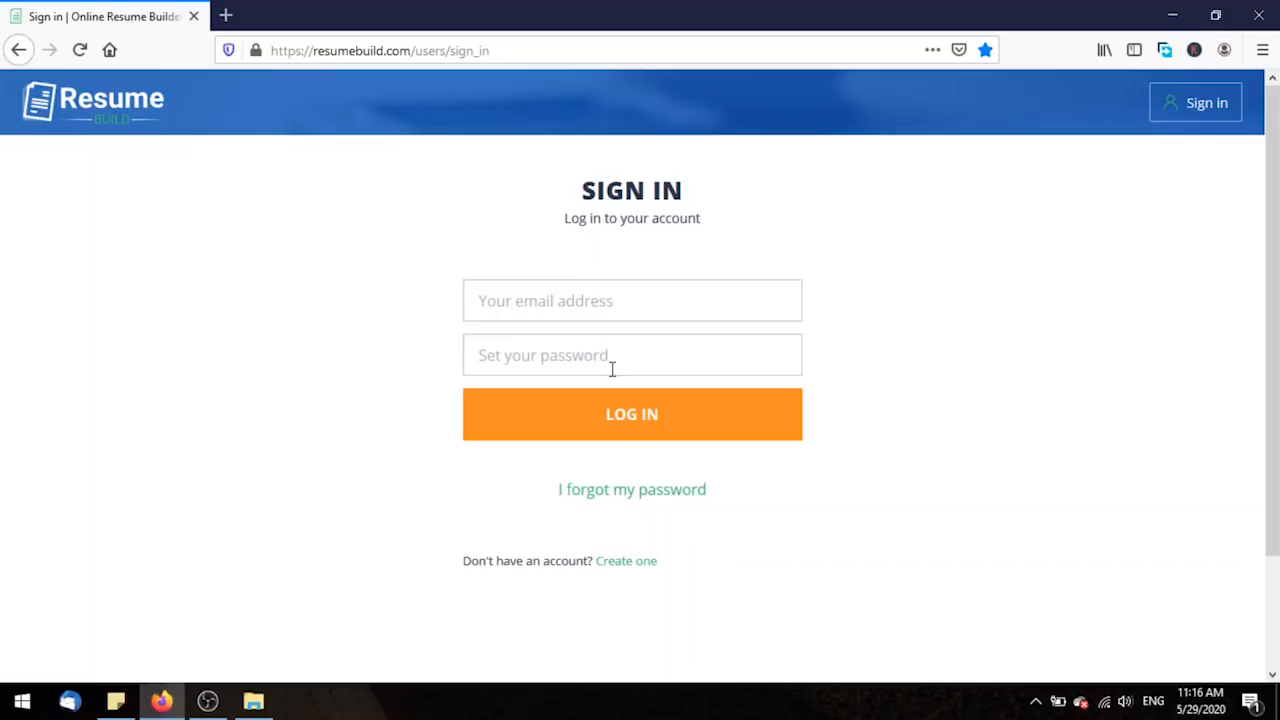
left_click(620, 563)
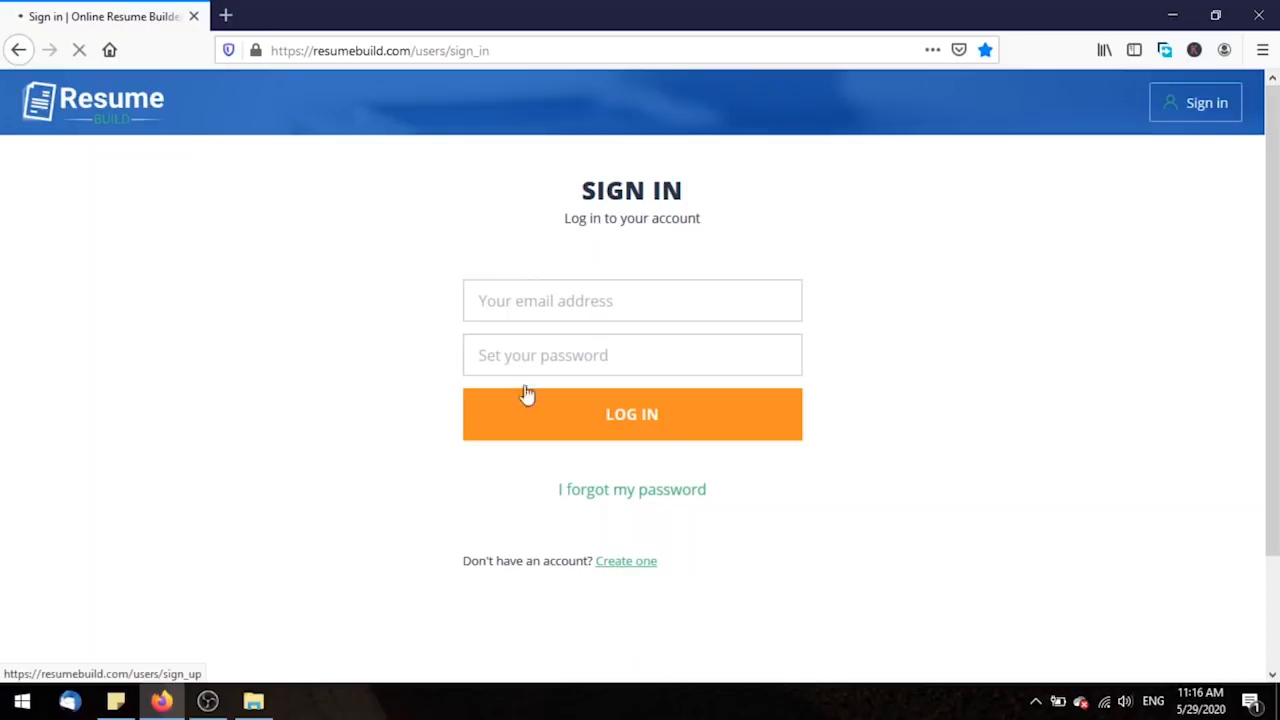
left_click(505, 260)
Register a new account with the e-mail address and a password, then go to Sign In.
left_click(510, 317)
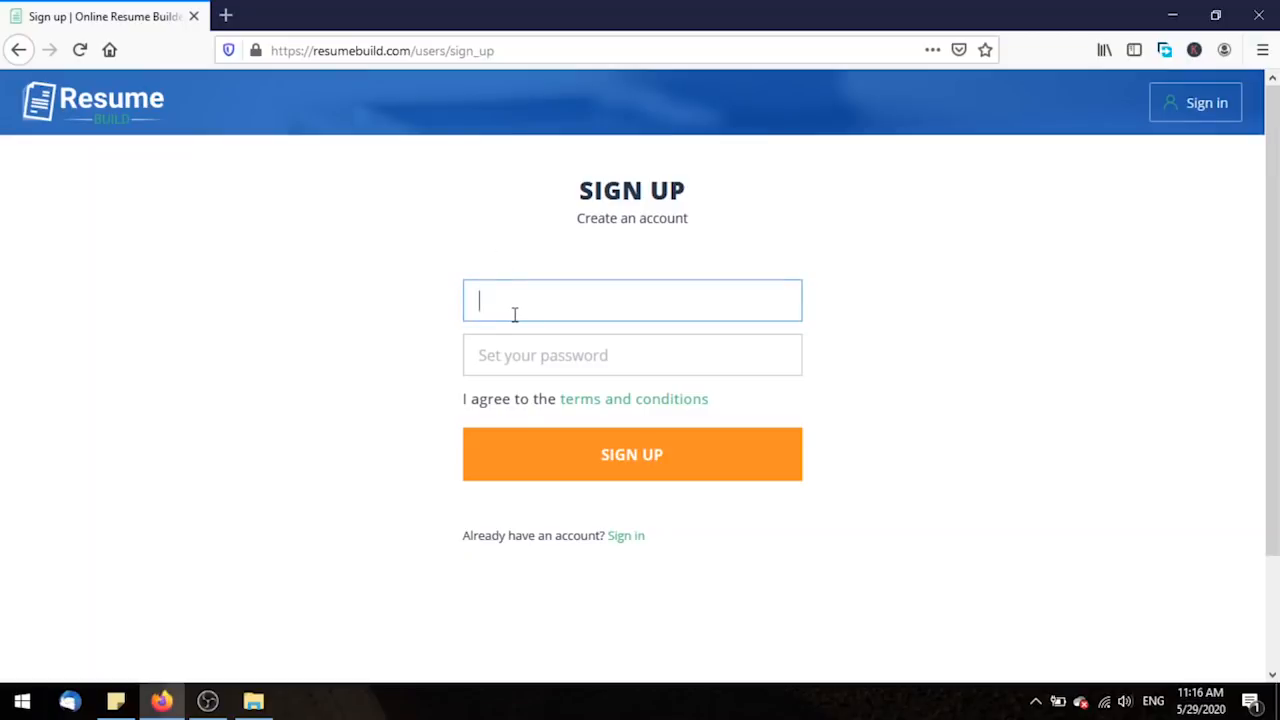
key("Tab")
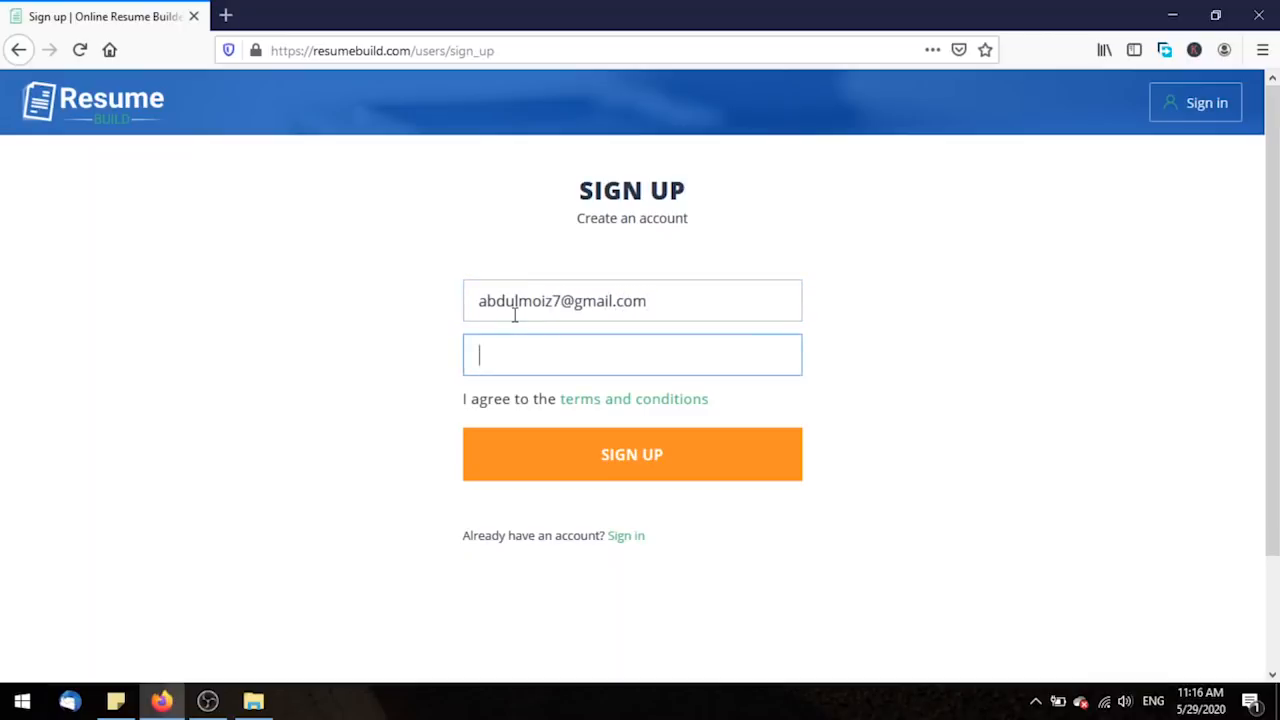
type("•••••••••••")
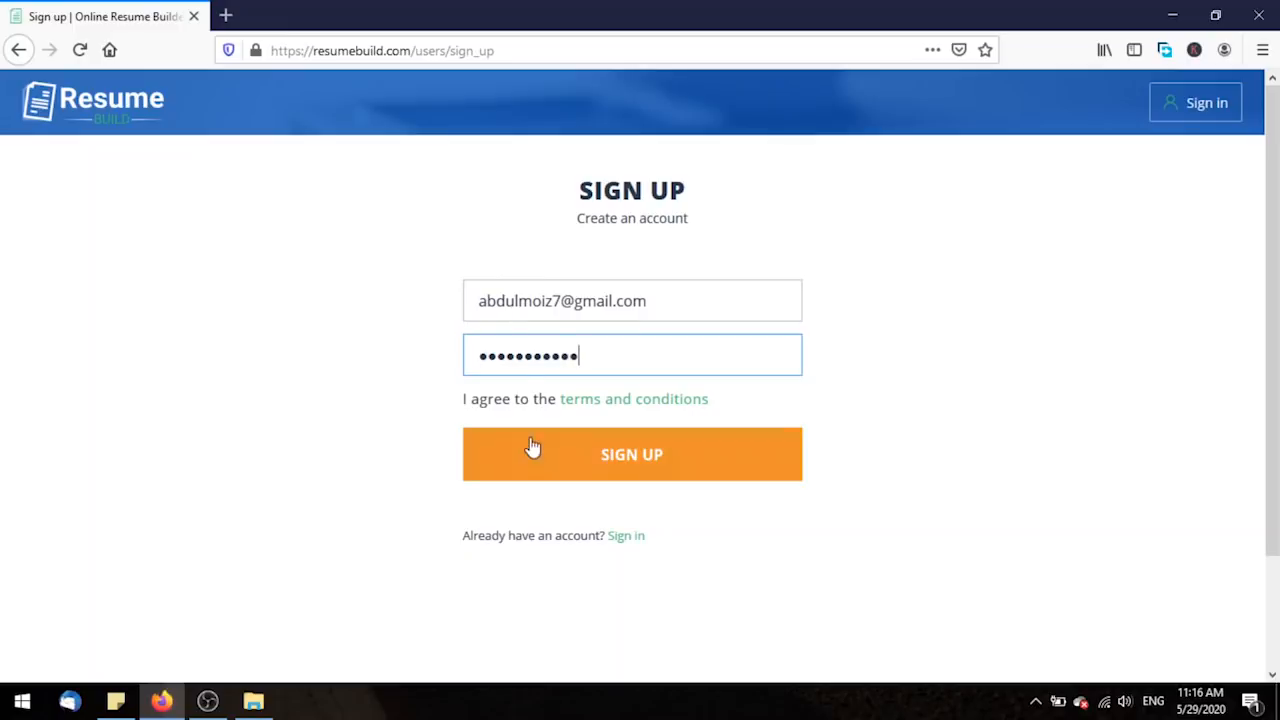
left_click(669, 475)
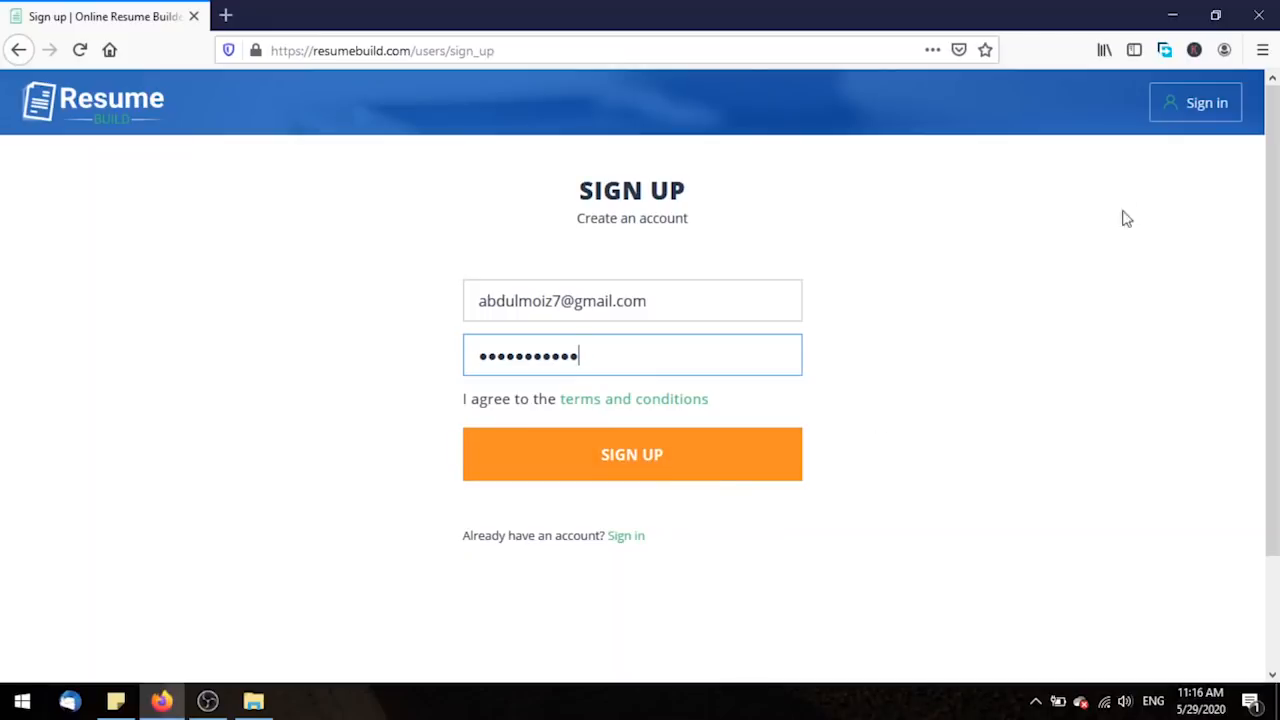
left_click(638, 536)
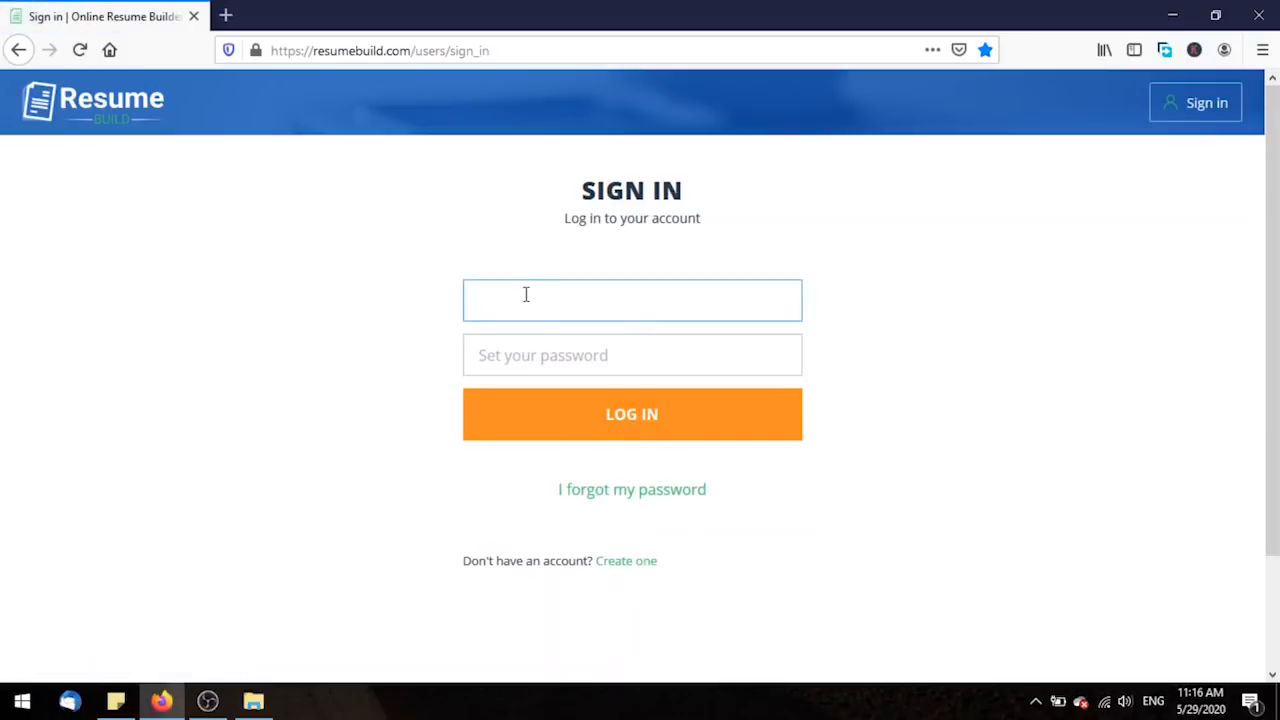
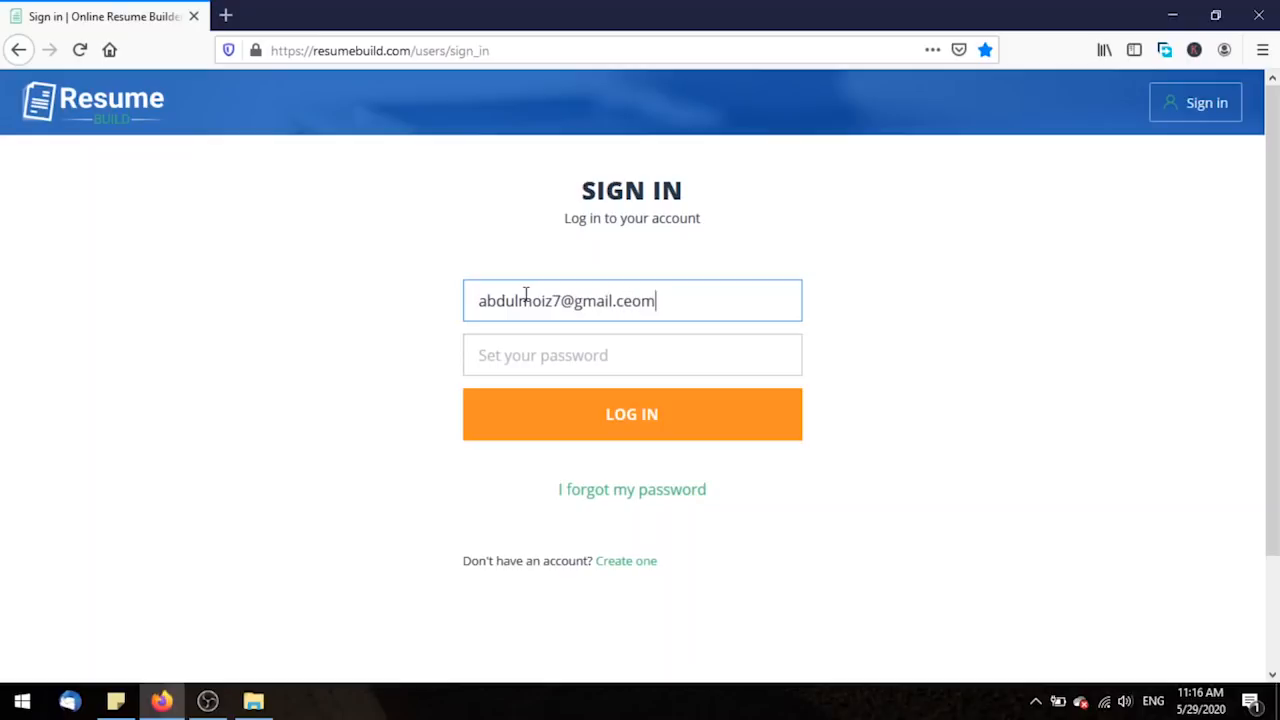
Log in with the account e-mail, fixing its typos, and the password.
key("Tab")
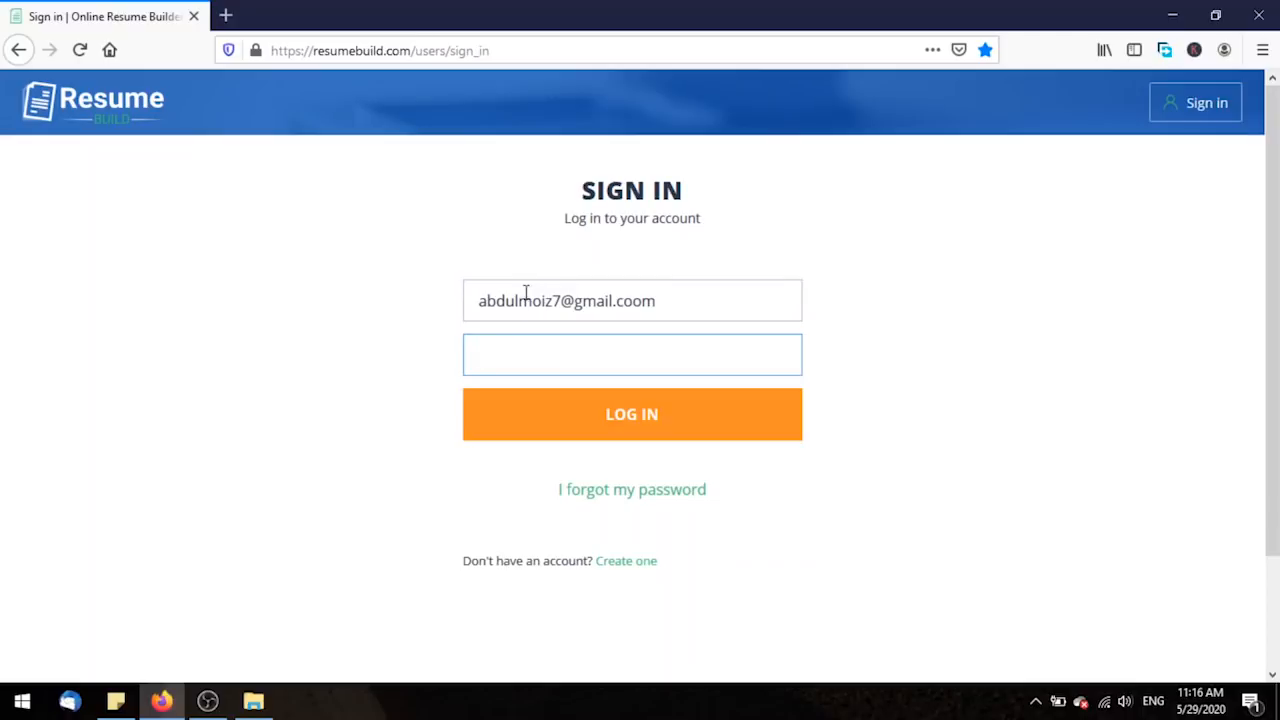
left_click(643, 301)
key("BackSpace")
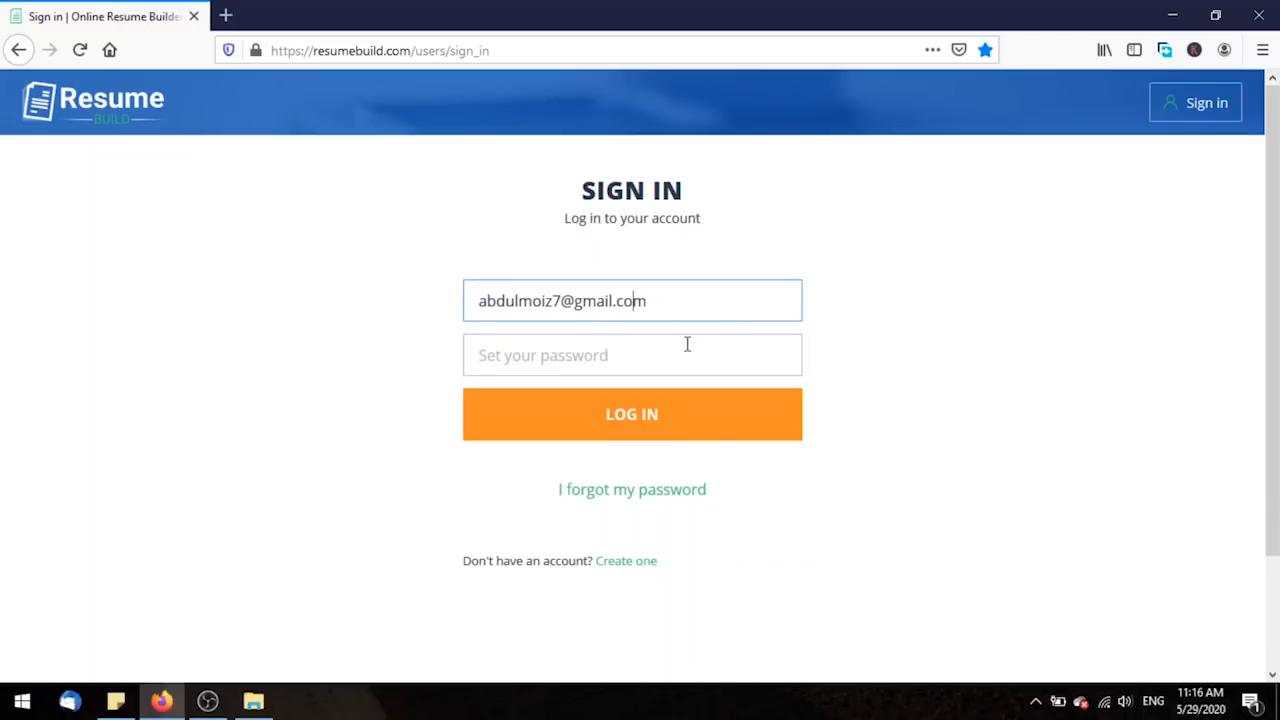
left_click(689, 352)
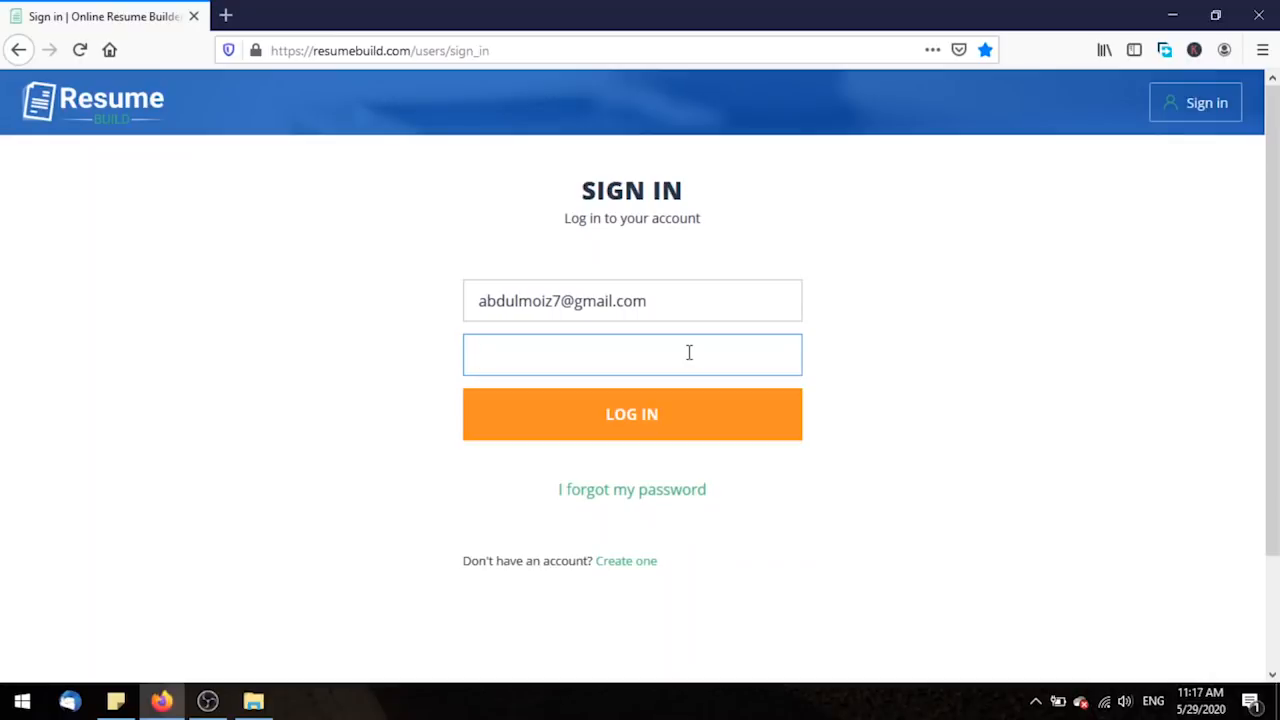
type("••••••••••••")
left_click(672, 410)
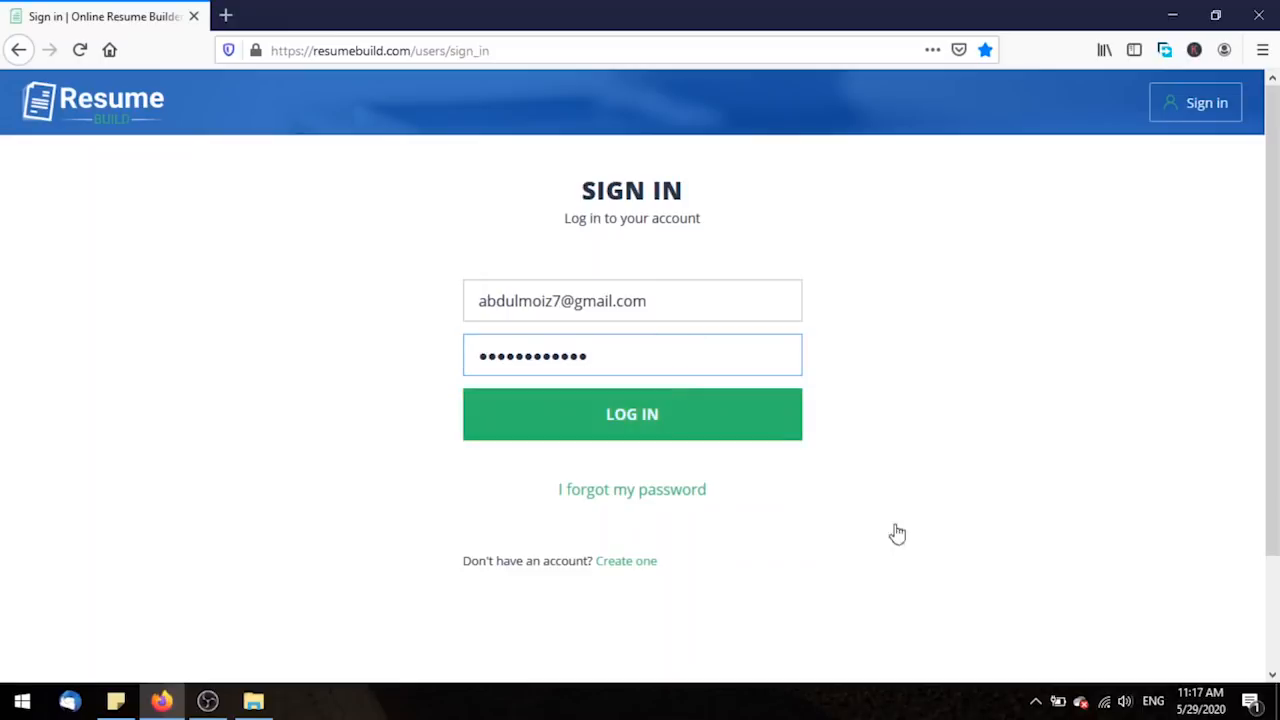
key("Return")
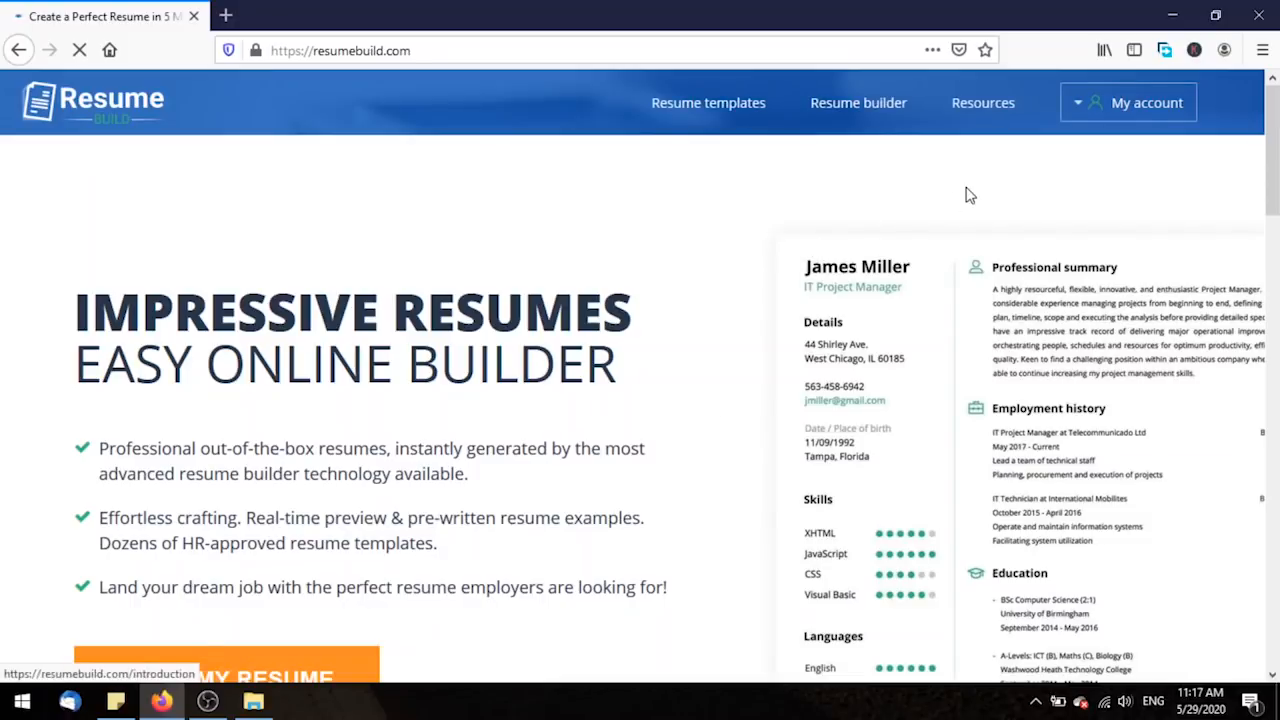
Open My Resumes from the account menu and scroll to Resume 05/16/20's action buttons.
left_click(1077, 108)
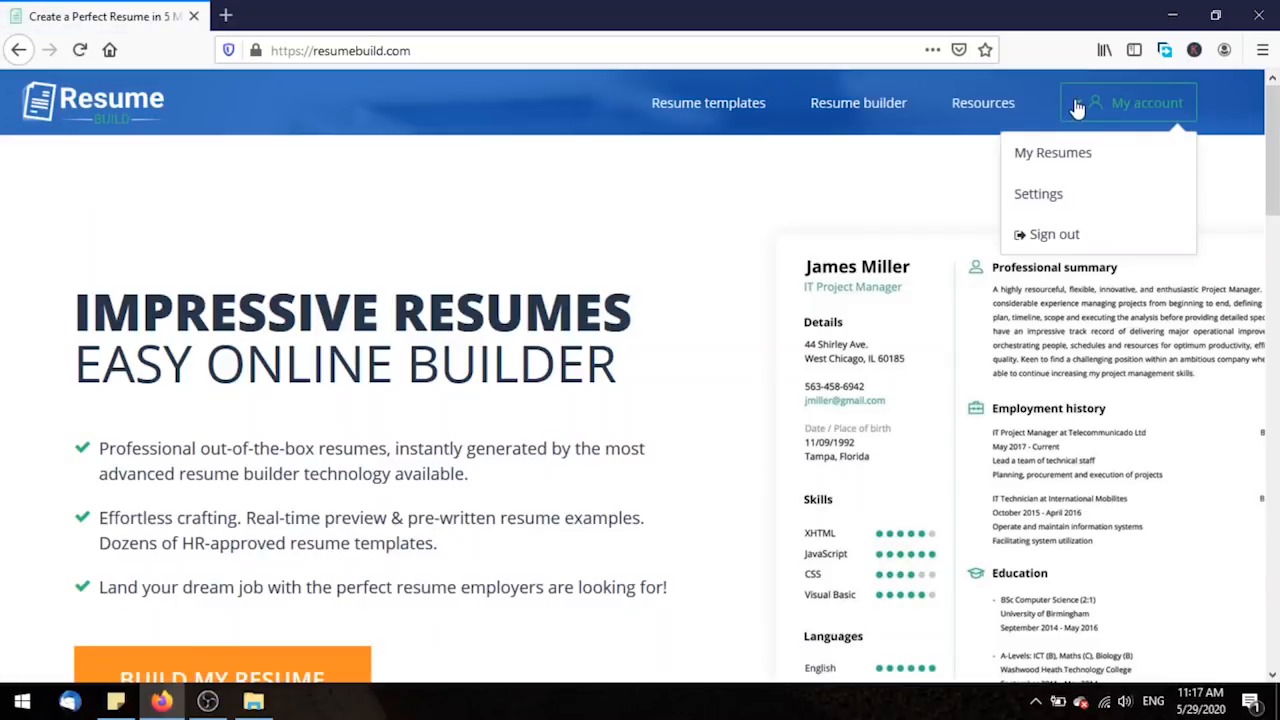
left_click(1110, 157)
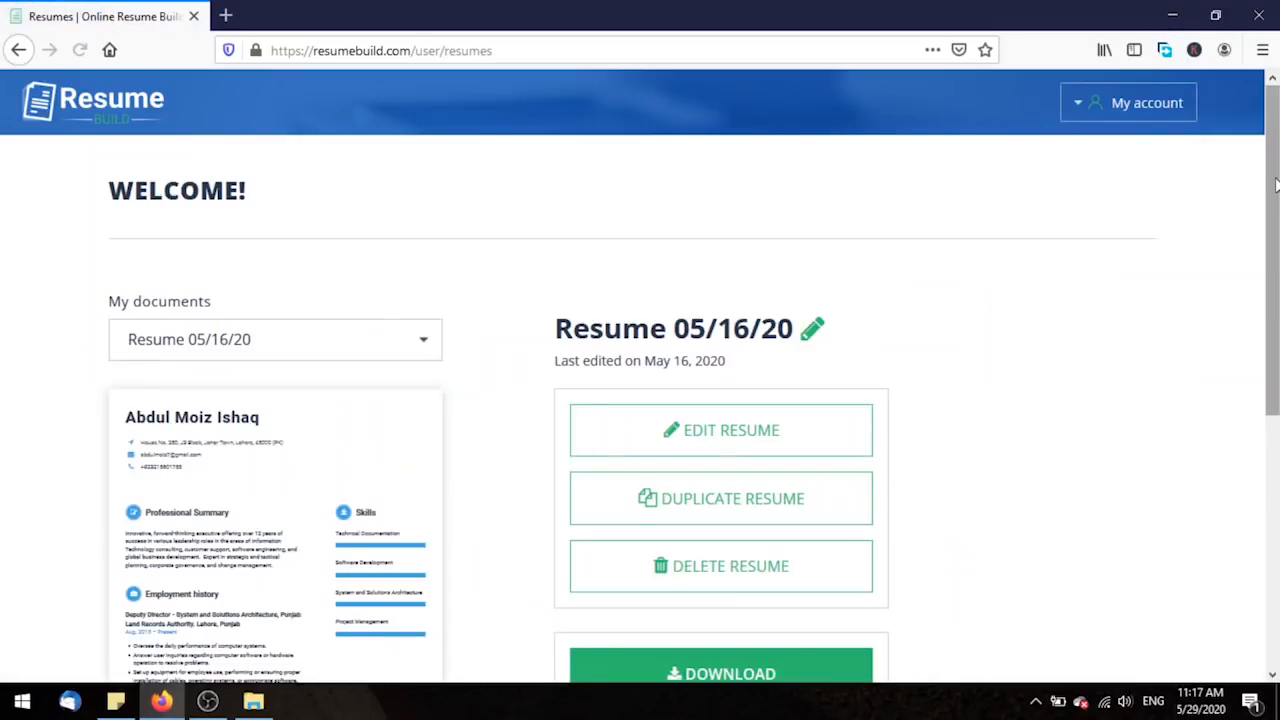
mouse_move(1276, 186)
left_mouse_down()
mouse_move(1276, 324)
mouse_move(1276, 186)
left_mouse_up()
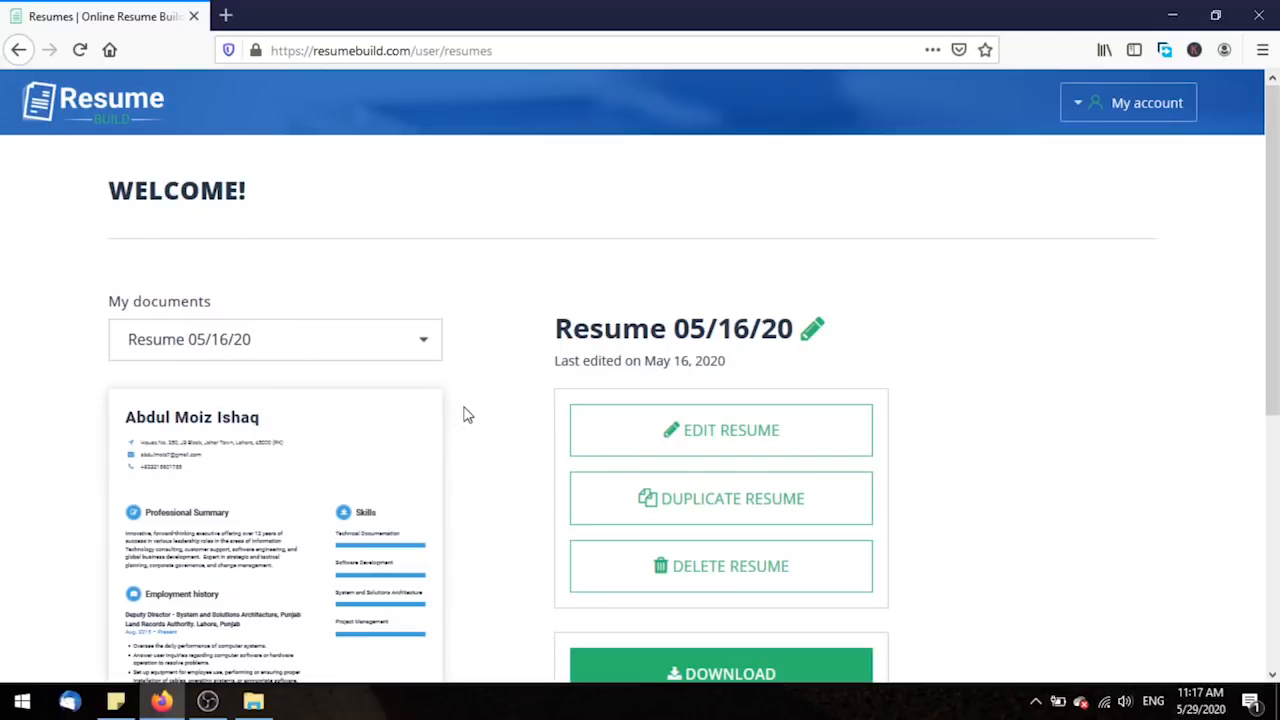
scroll(465, 415, "down", 5)
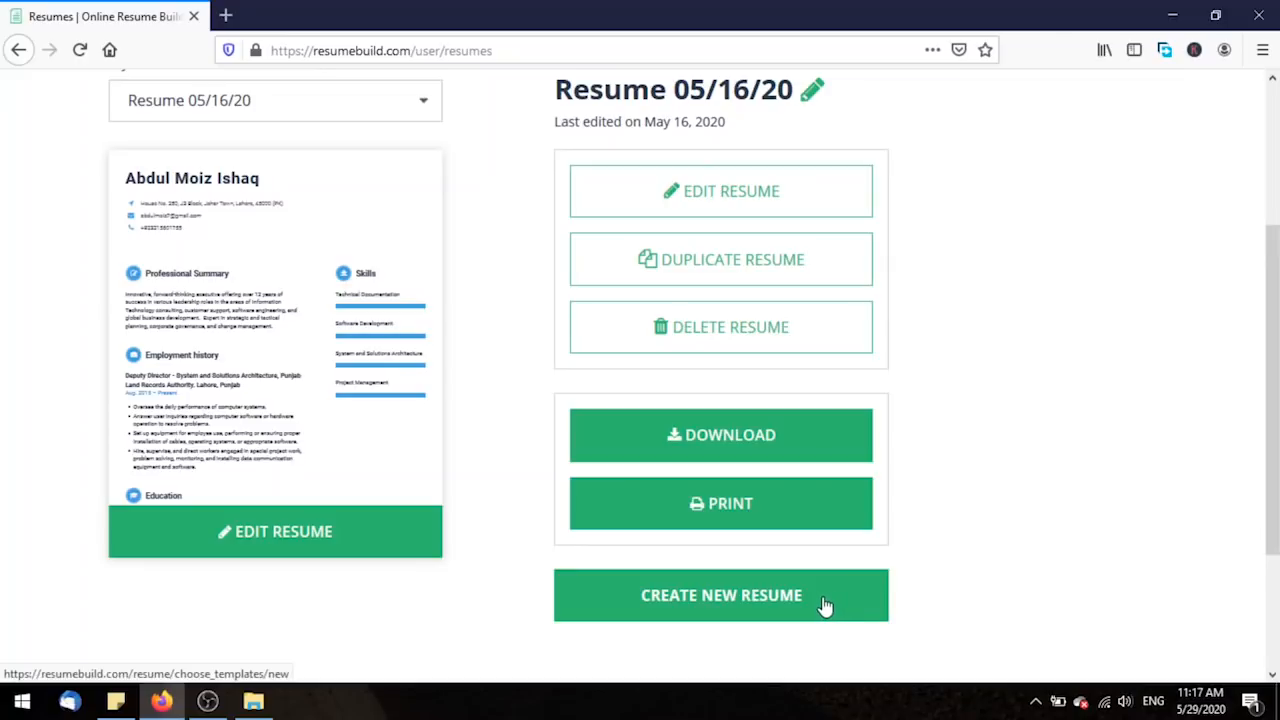
left_click_drag(1271, 312, 1264, 172)
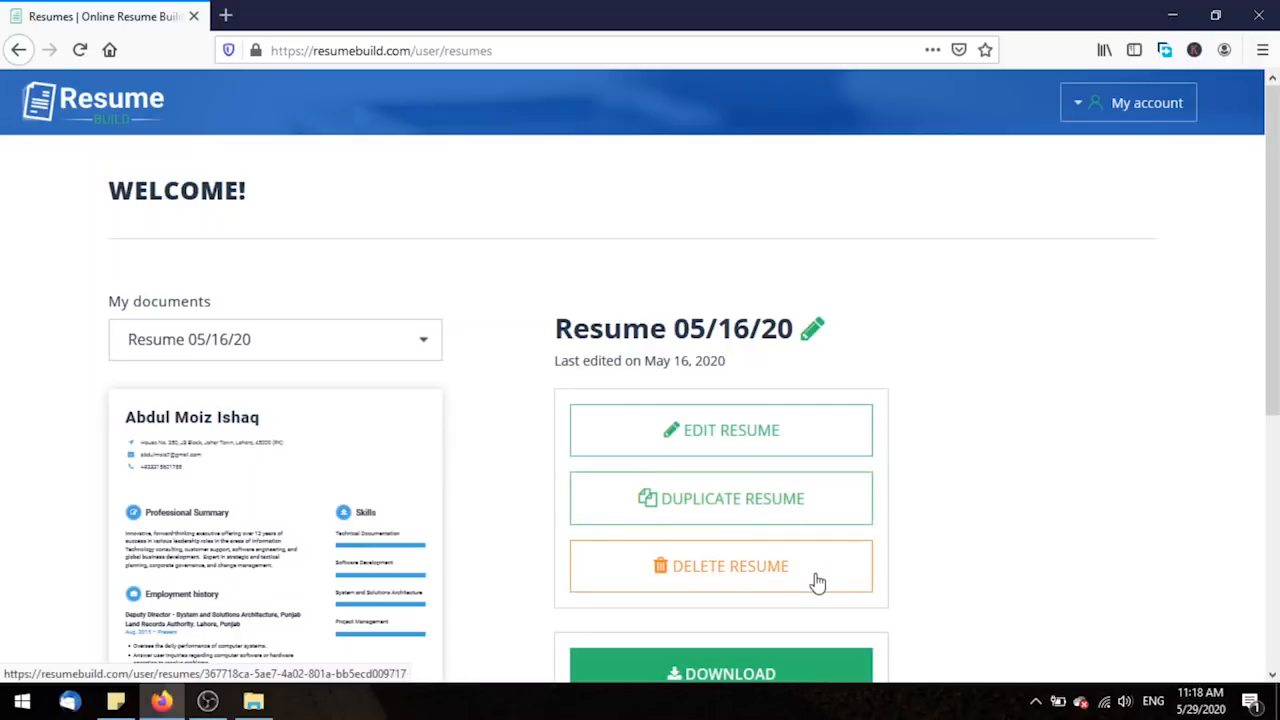
scroll(818, 583, "down", 3)
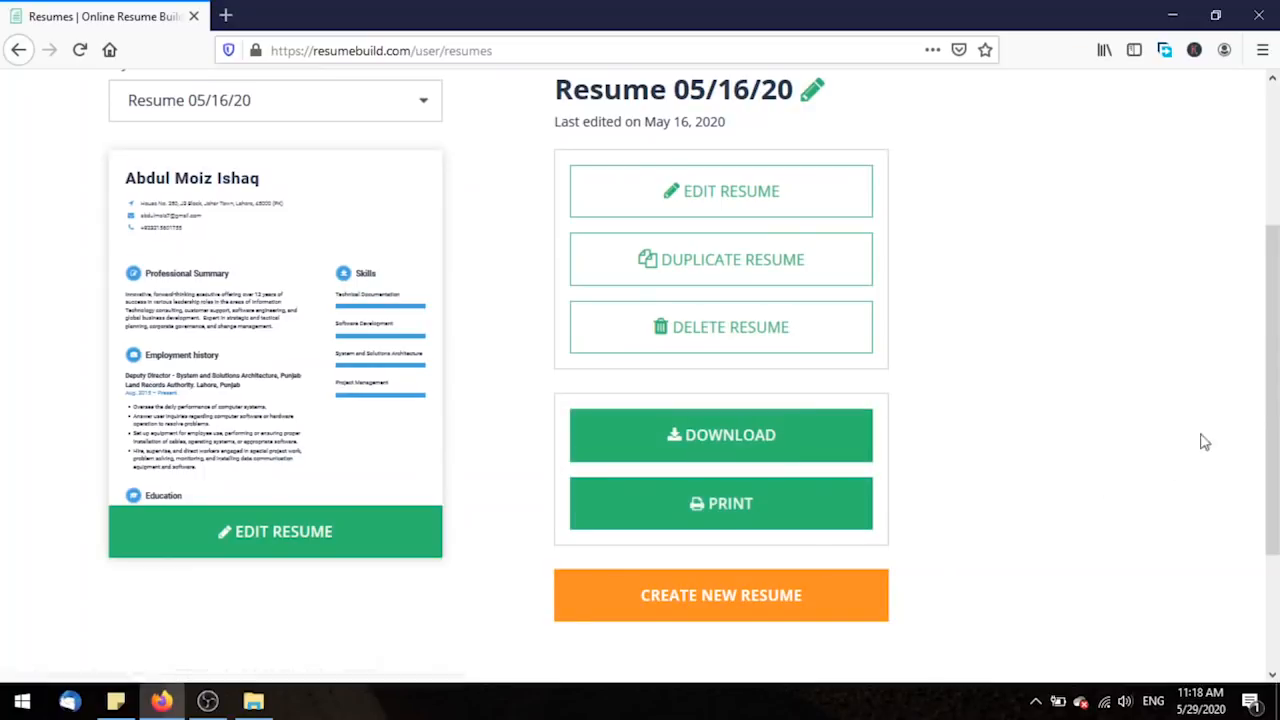
scroll(1020, 340, "up", 3)
scroll(1020, 343, "down", 3)
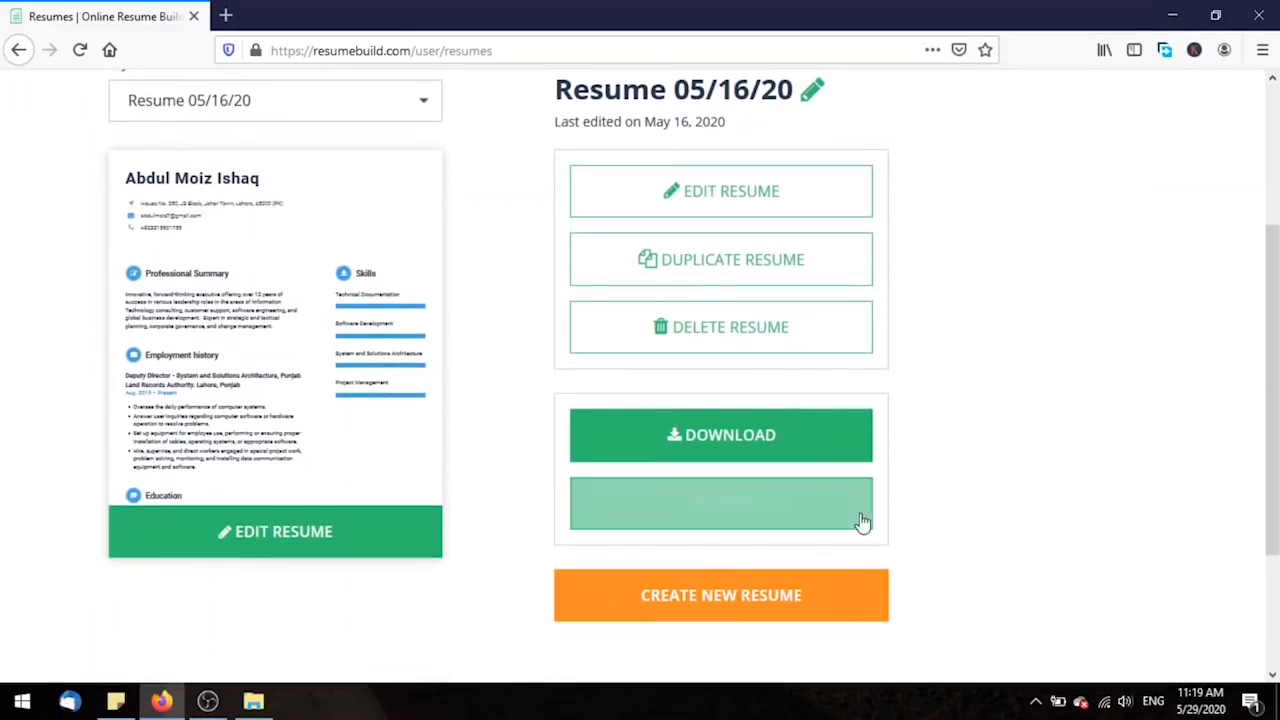
Start a new resume and pick the orange-accented Fugiat template.
left_click(829, 610)
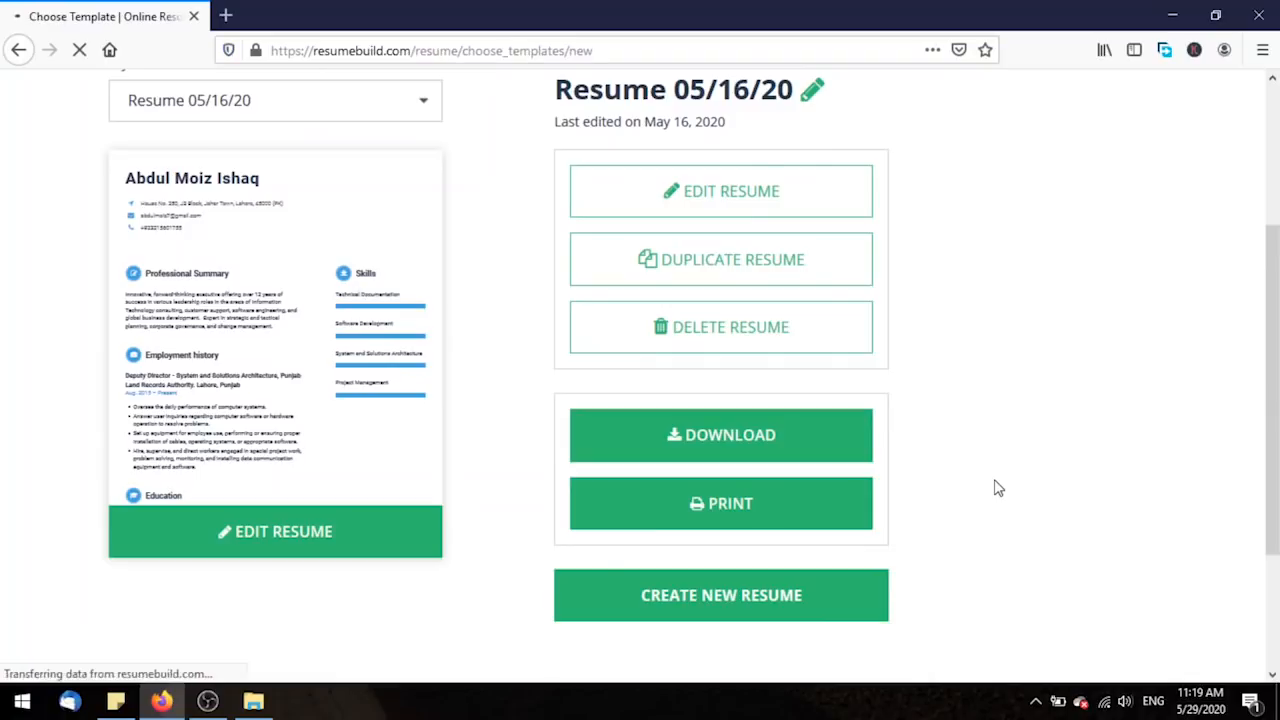
mouse_move(958, 492)
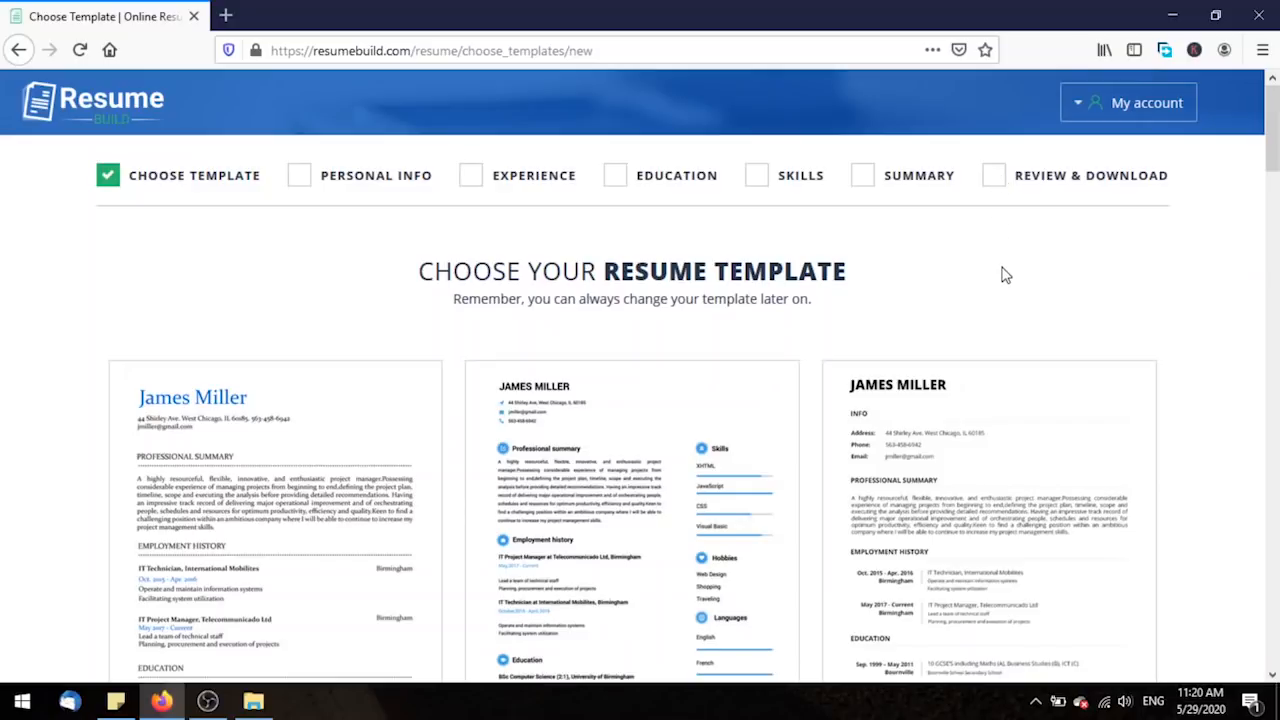
scroll(997, 277, "down", 3)
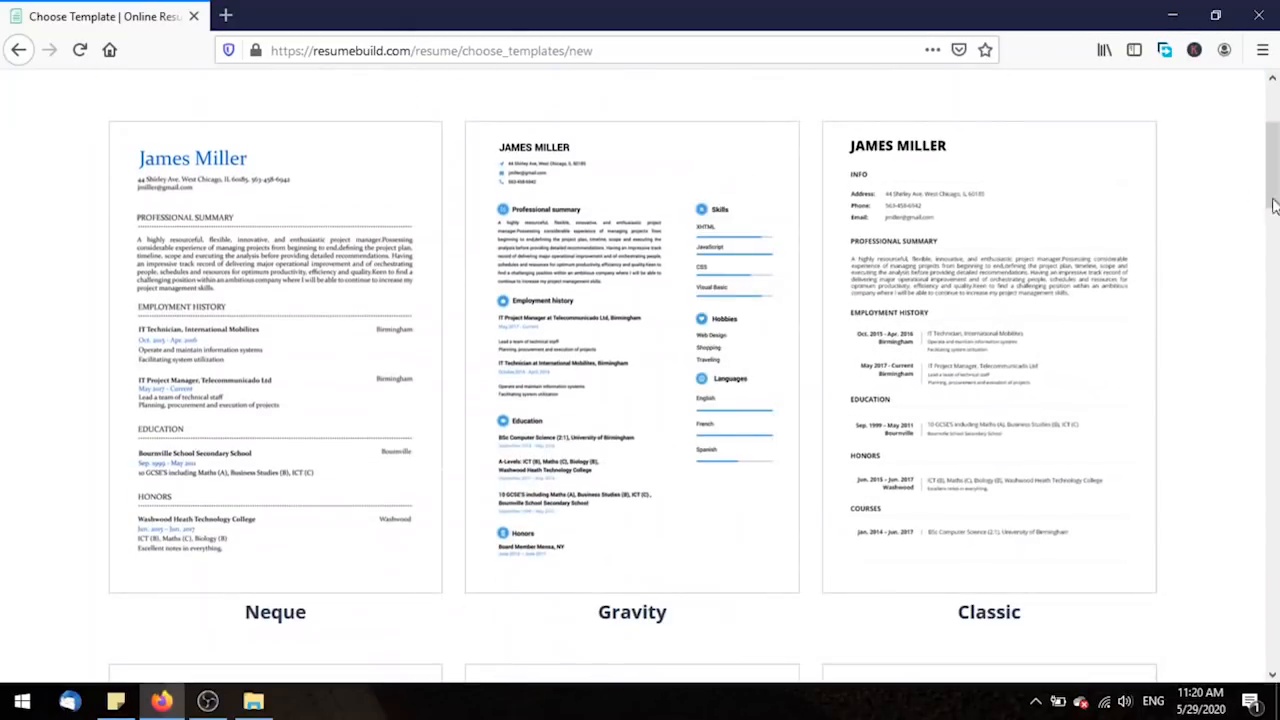
left_click_drag(1276, 180, 1274, 315)
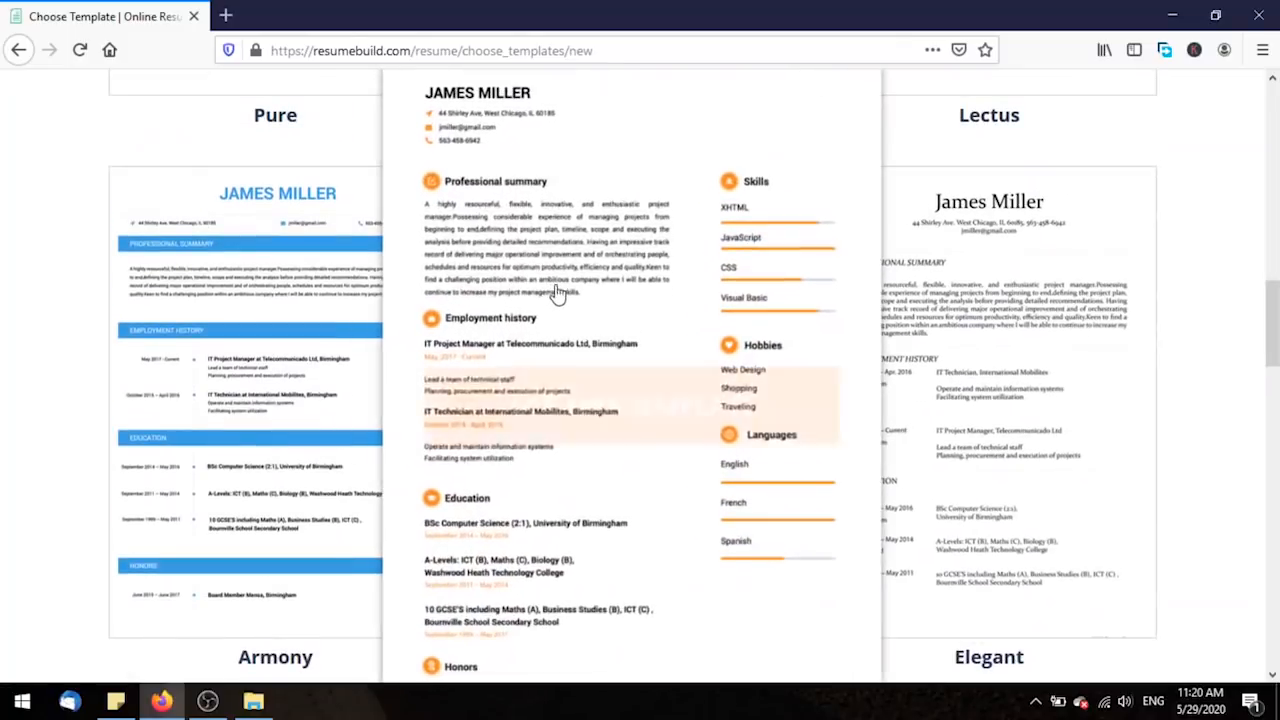
left_click(586, 410)
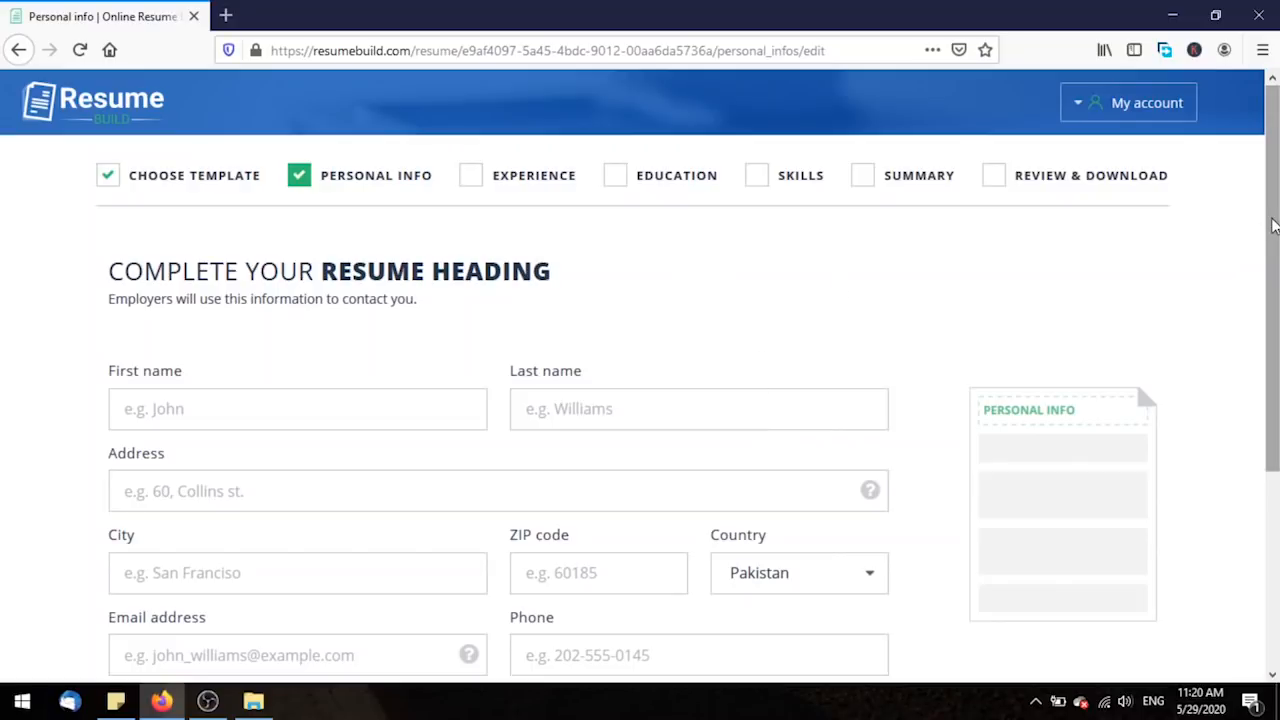
Save the completed Personal info heading and advance to the Experience section tips.
left_click_drag(1274, 214, 1274, 319)
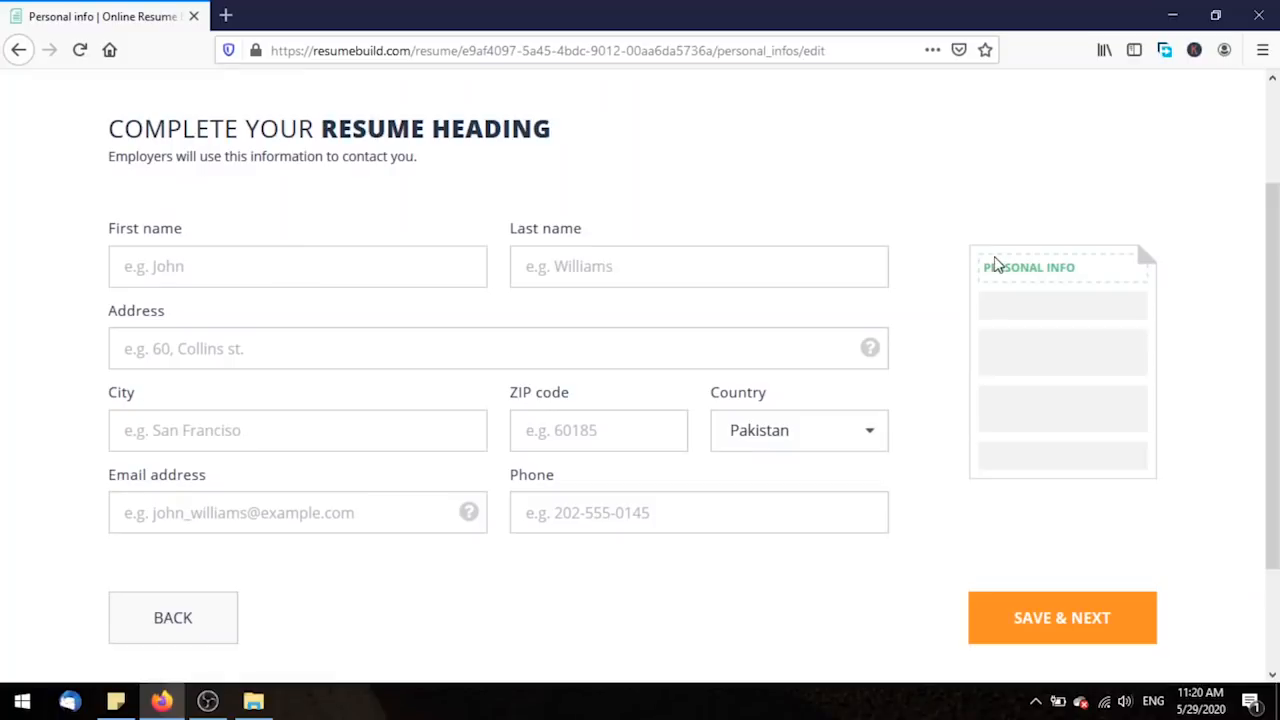
mouse_move(1277, 275)
left_mouse_down()
mouse_move(1277, 180)
mouse_move(1277, 258)
left_mouse_up()
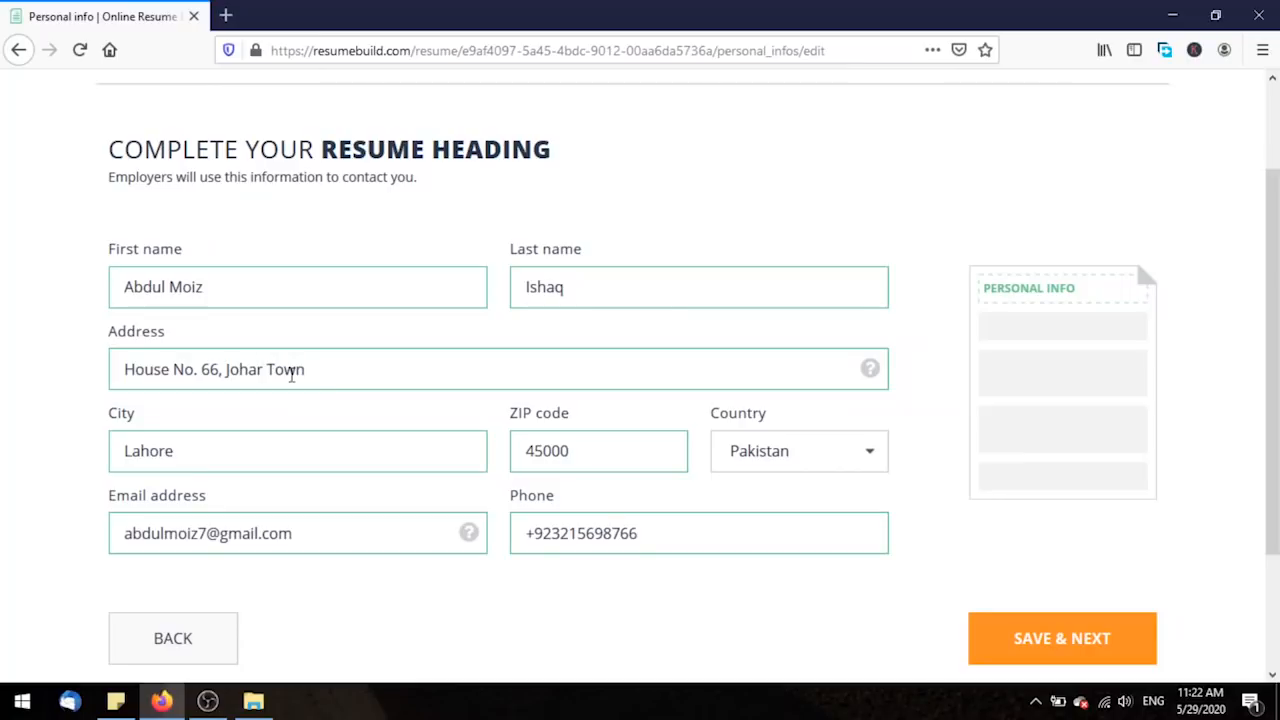
mouse_move(872, 374)
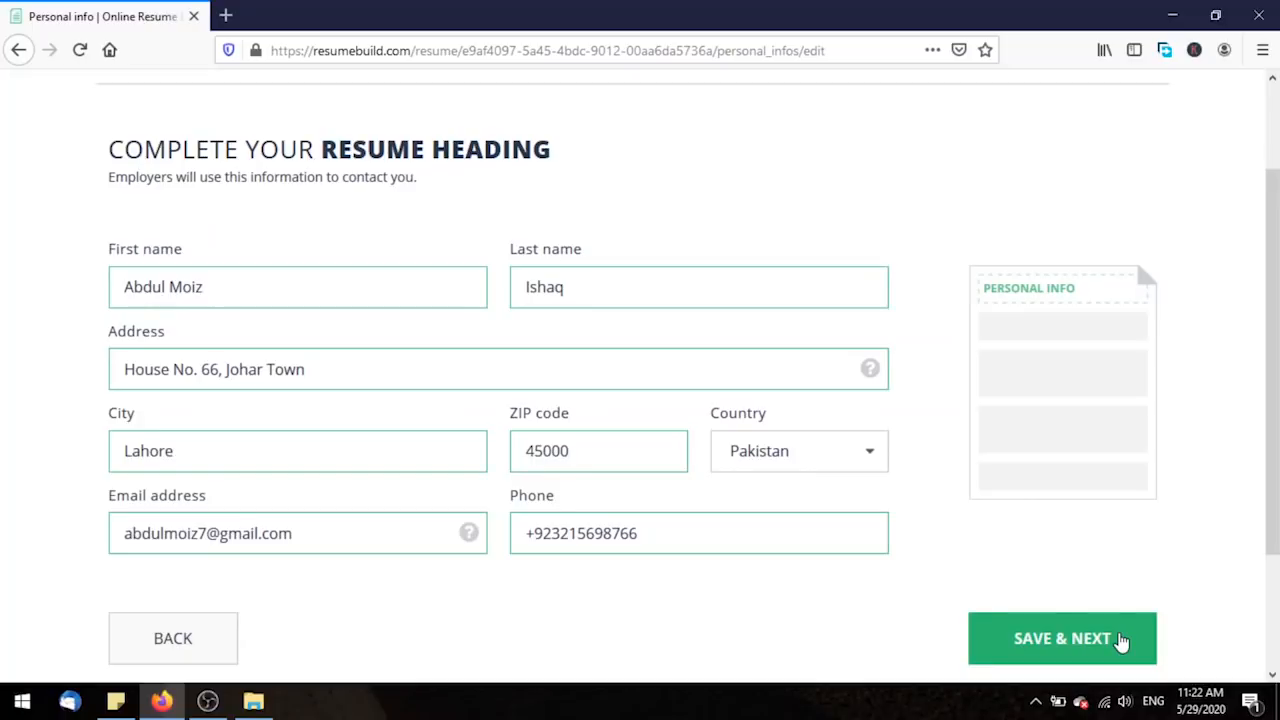
left_click(1121, 641)
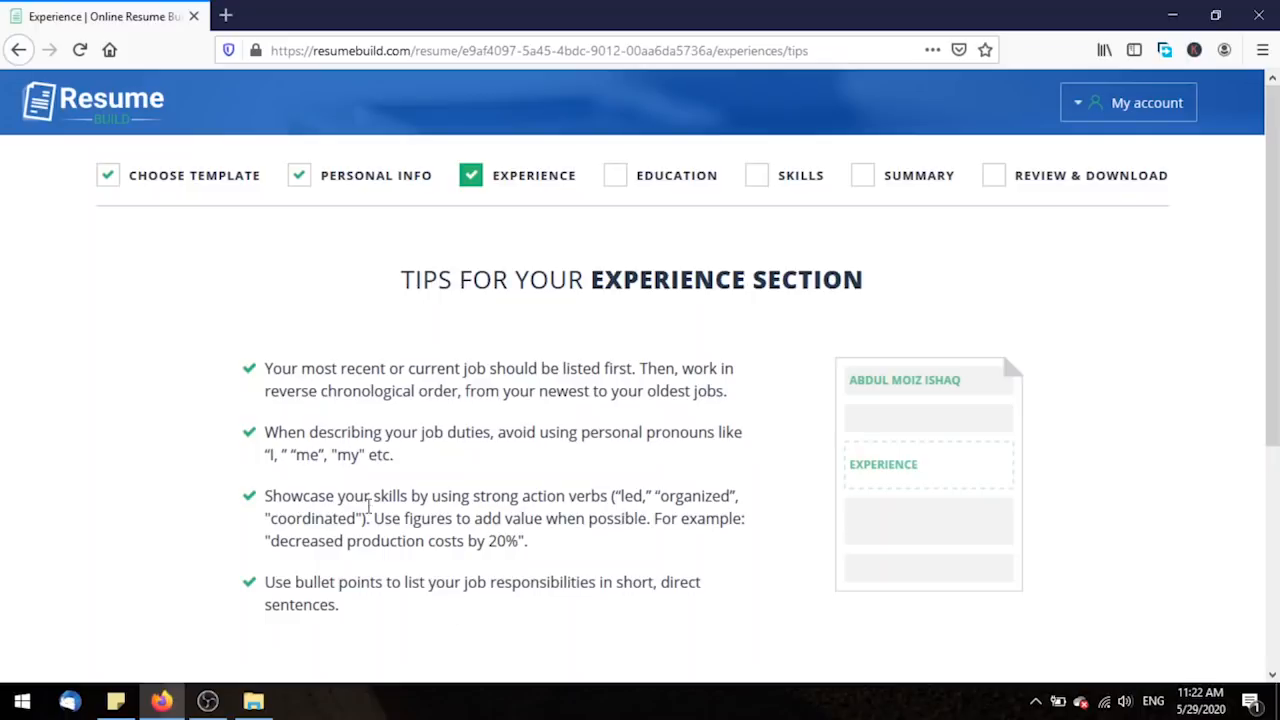
Move past the Experience tips to the job entry form.
scroll(494, 524, "down", 4)
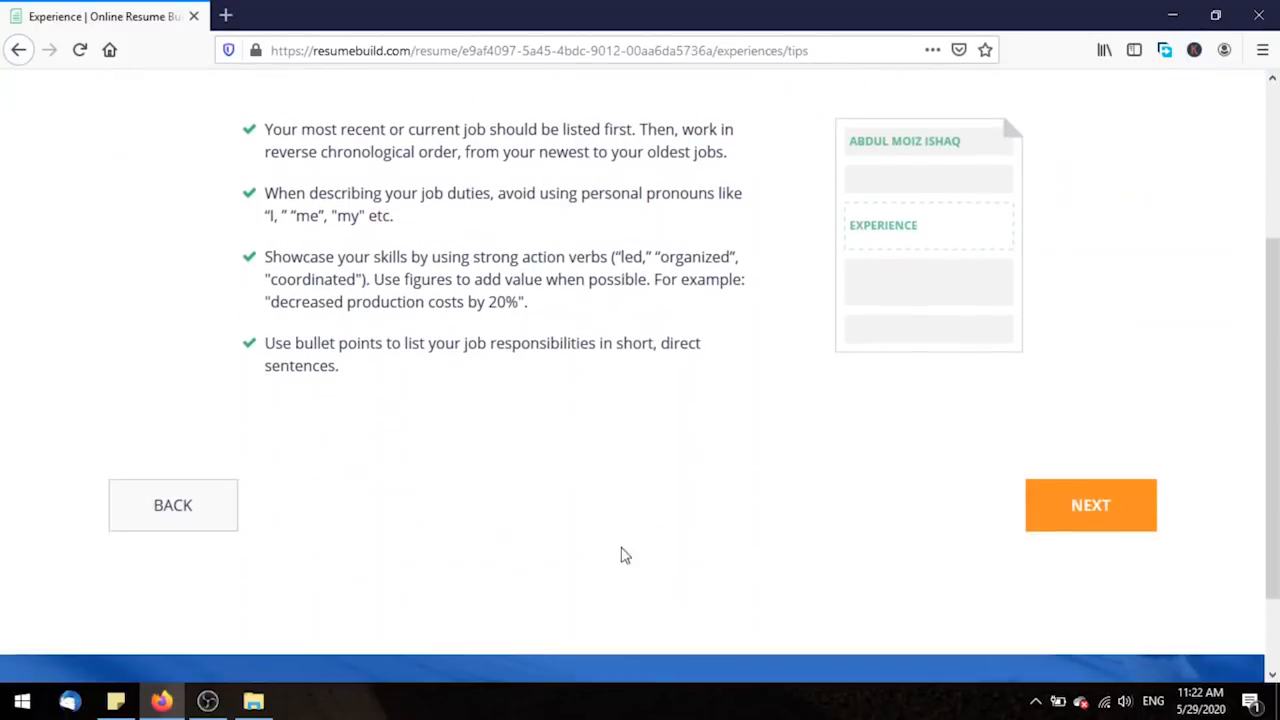
left_click(1034, 523)
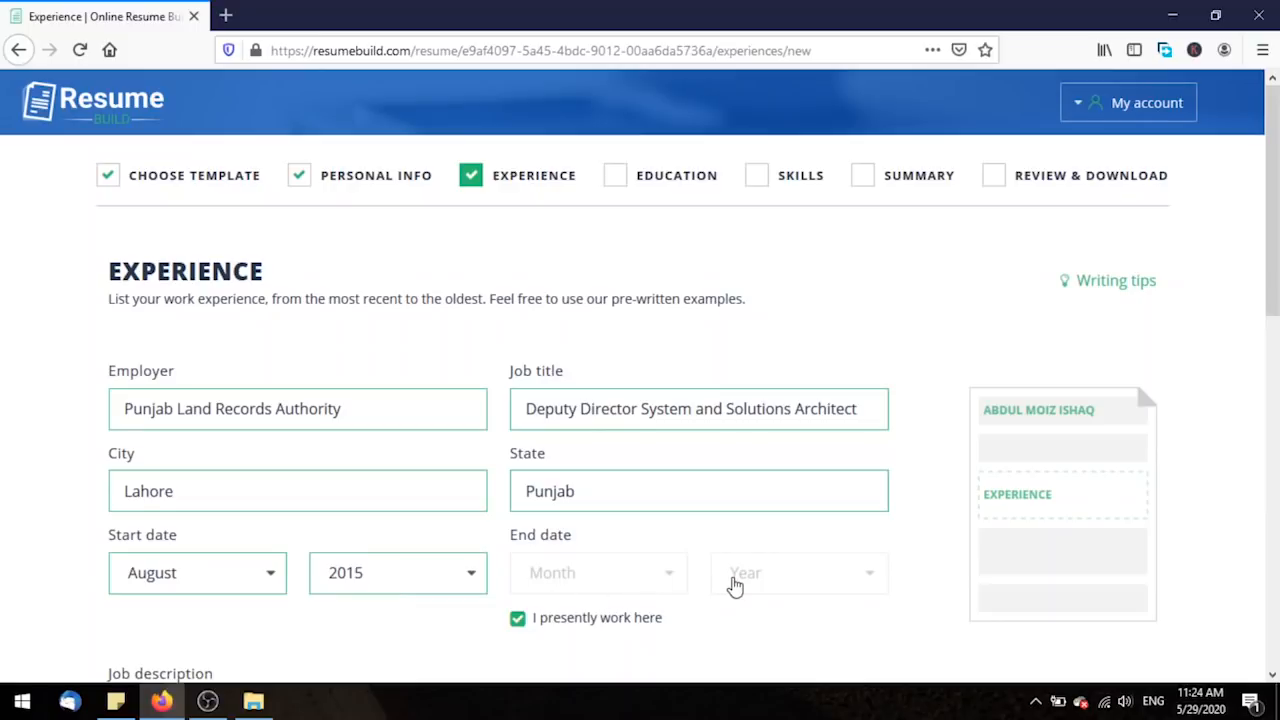
left_click(530, 620)
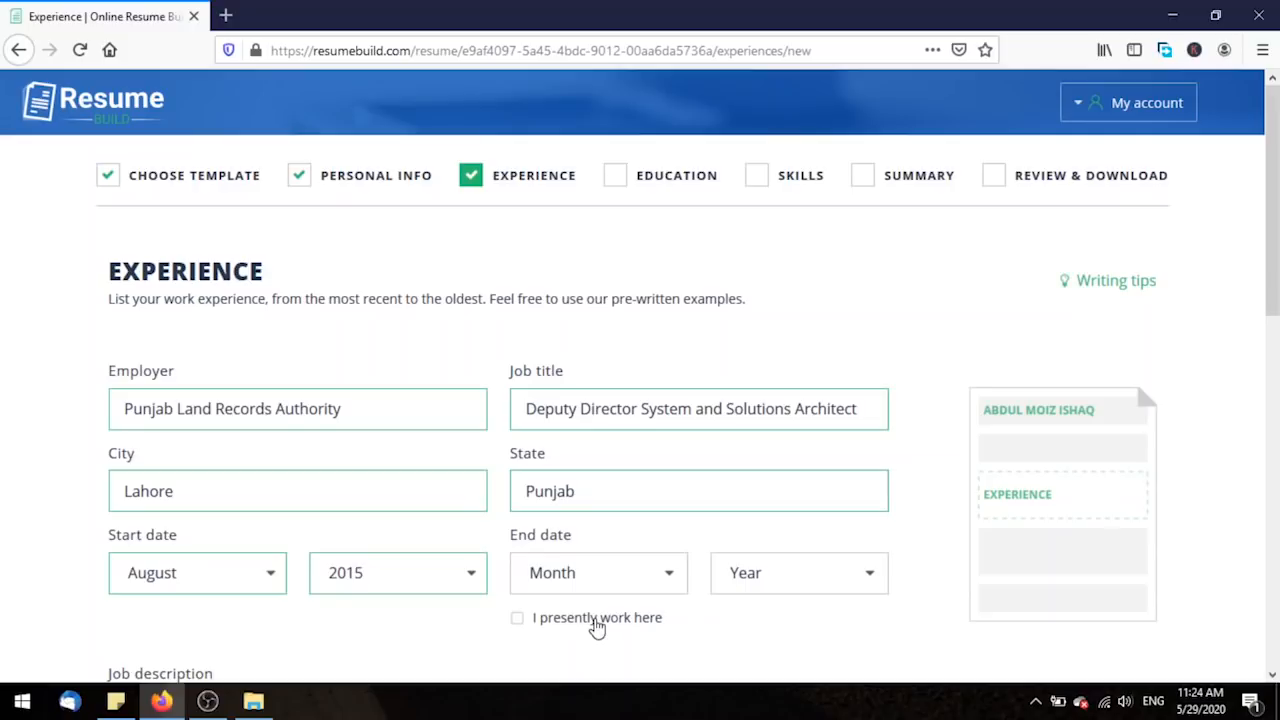
left_click(597, 622)
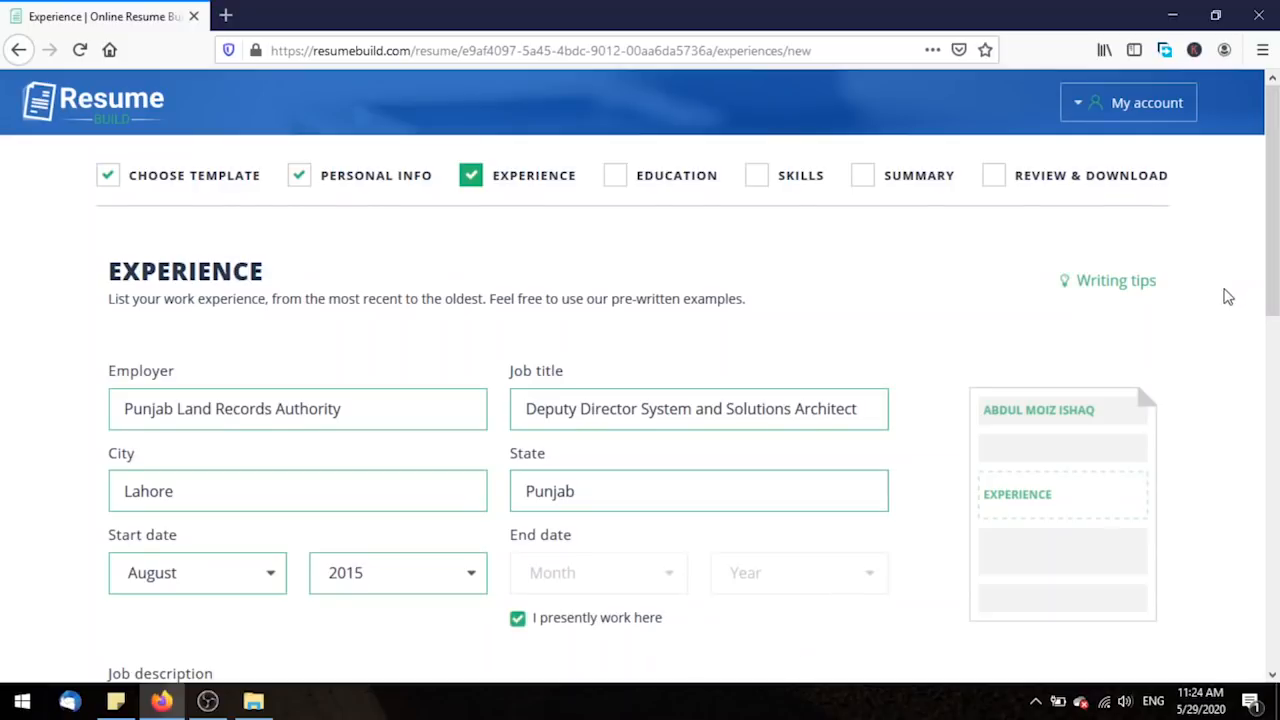
scroll(1228, 297, "down", 5)
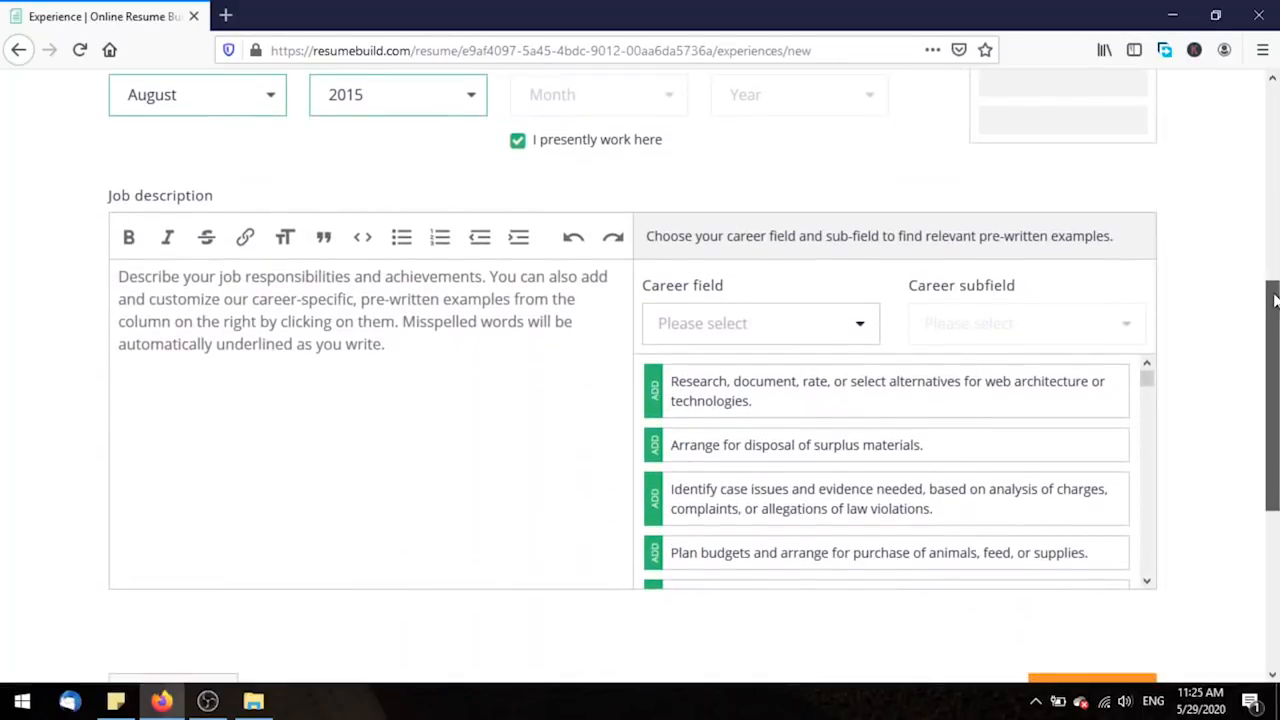
scroll(1275, 300, "down", 1)
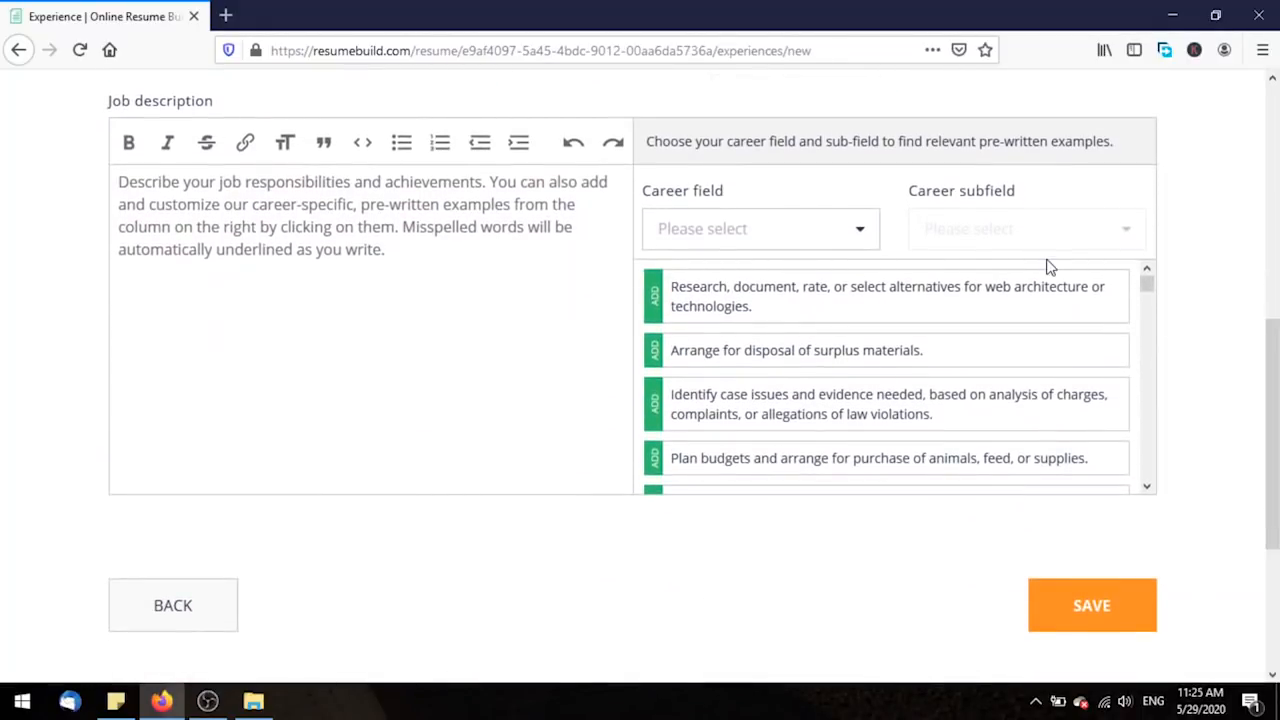
left_click(456, 261)
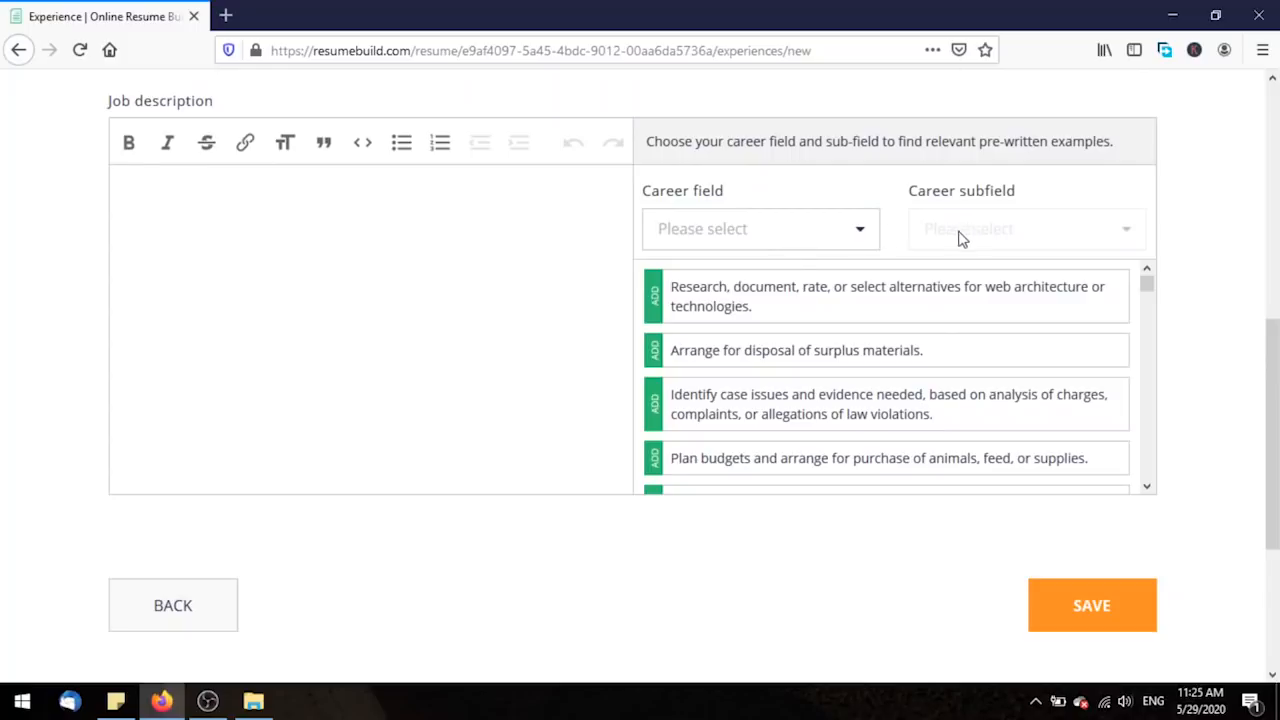
Set career field to Computers and Technology and subfield to Software Project Managers.
left_click(864, 237)
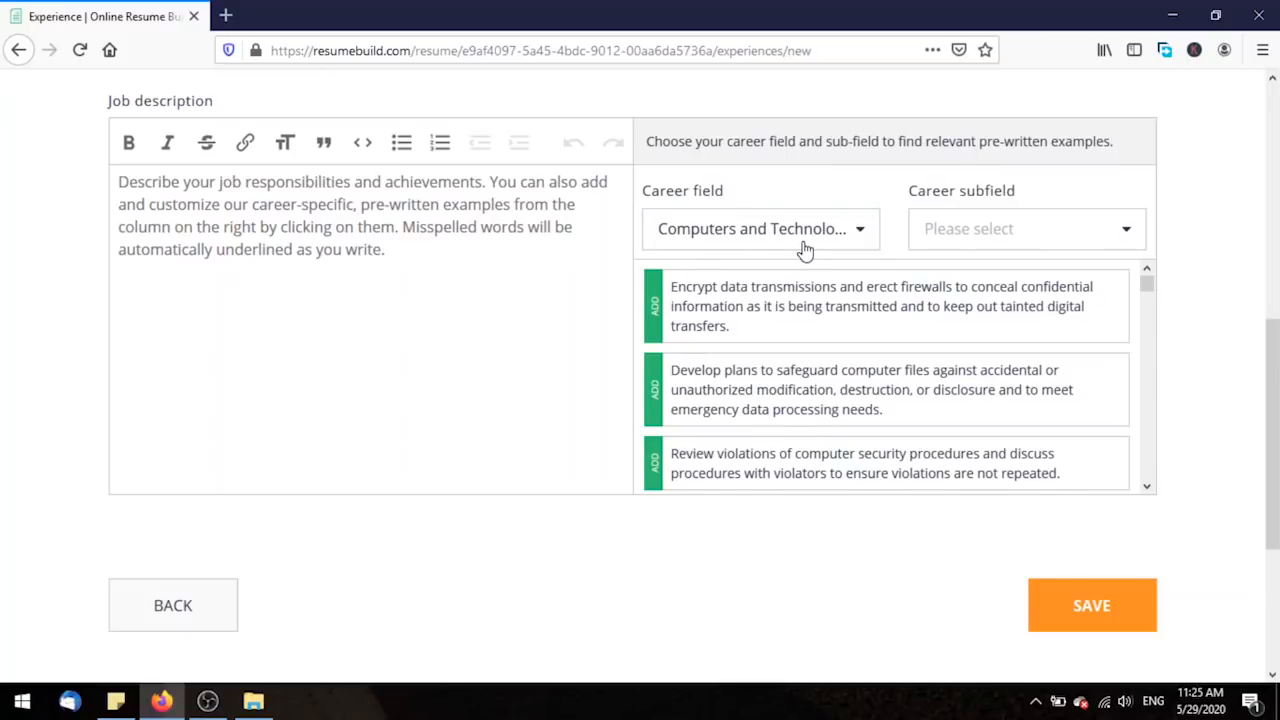
left_click(949, 242)
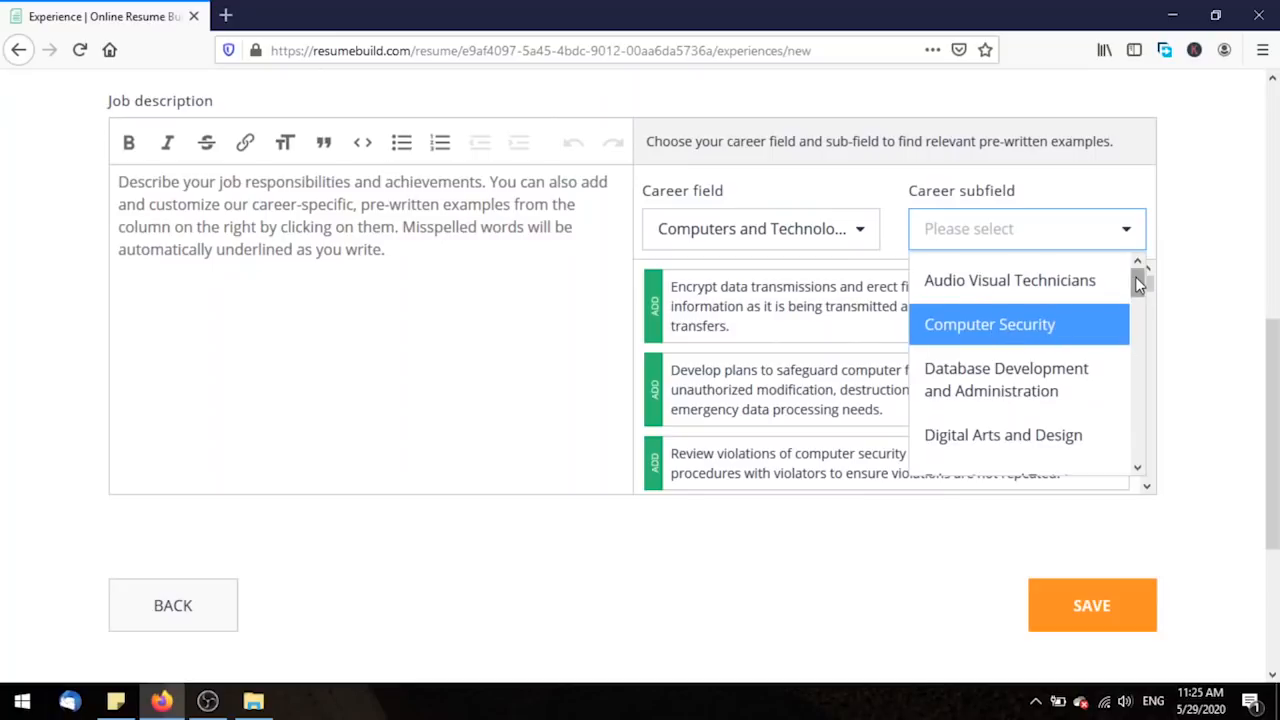
left_click_drag(1135, 277, 1136, 281)
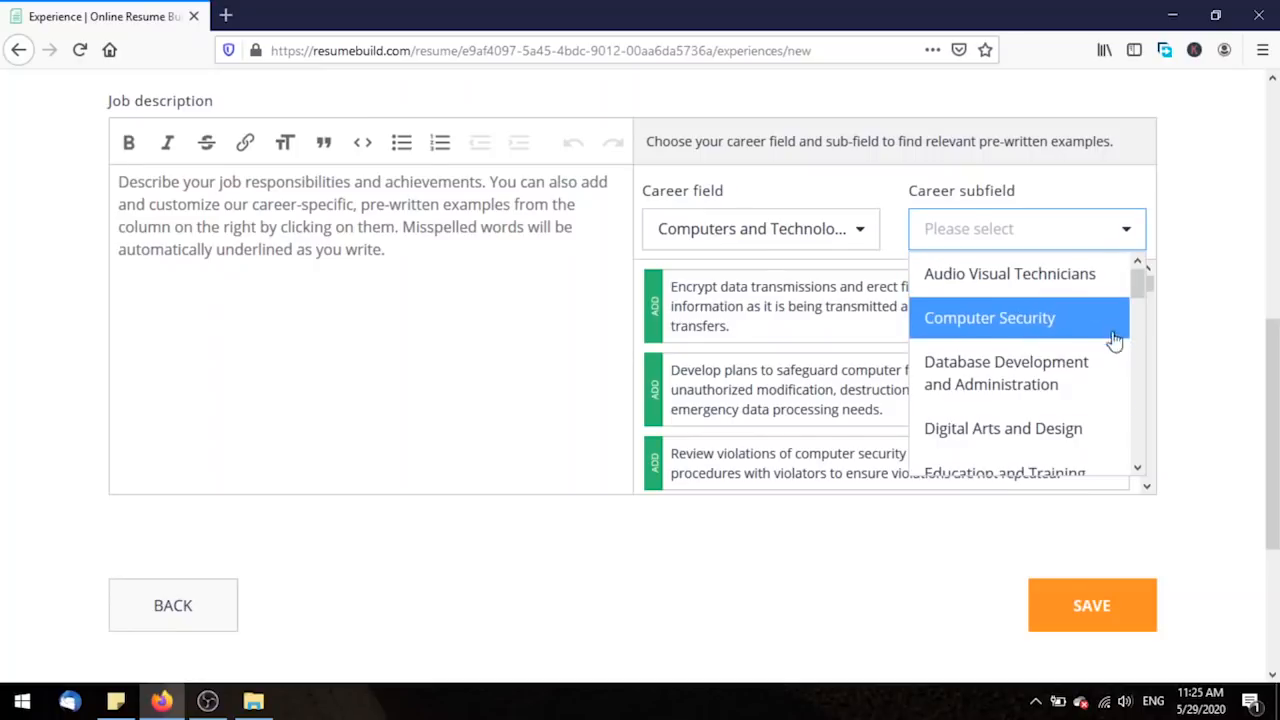
left_click_drag(1140, 279, 1128, 355)
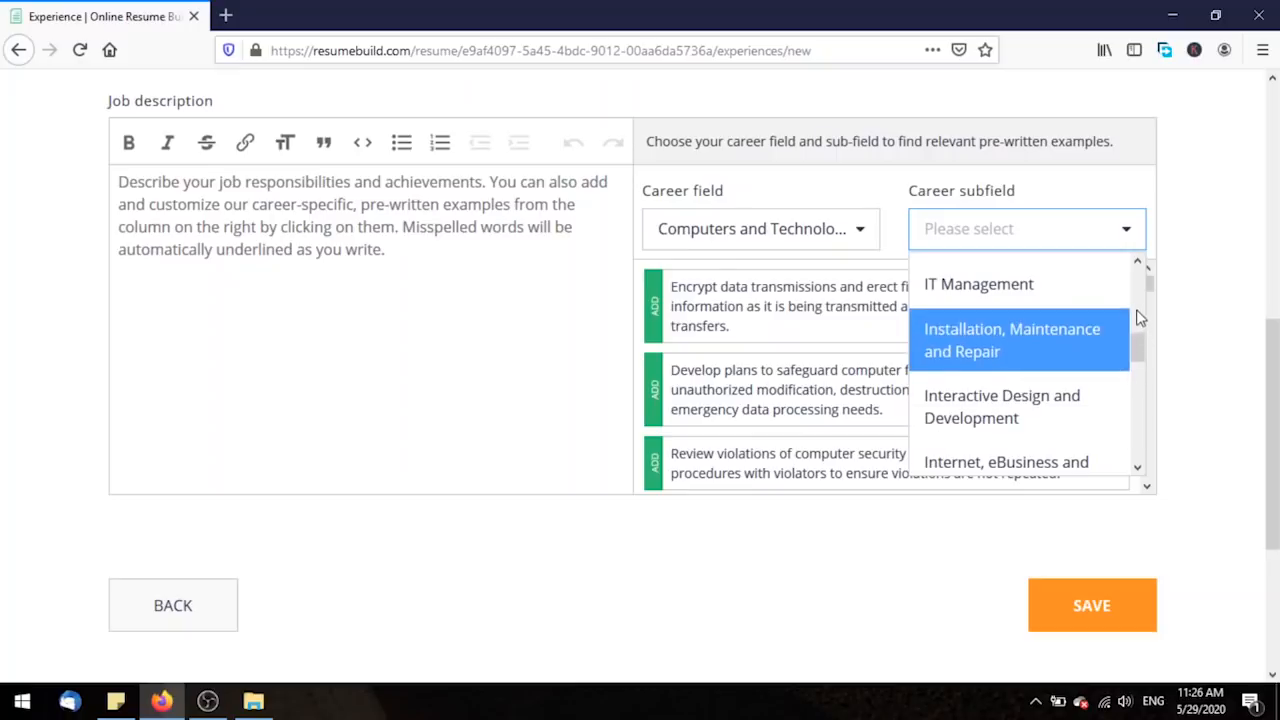
left_click_drag(1137, 343, 1133, 432)
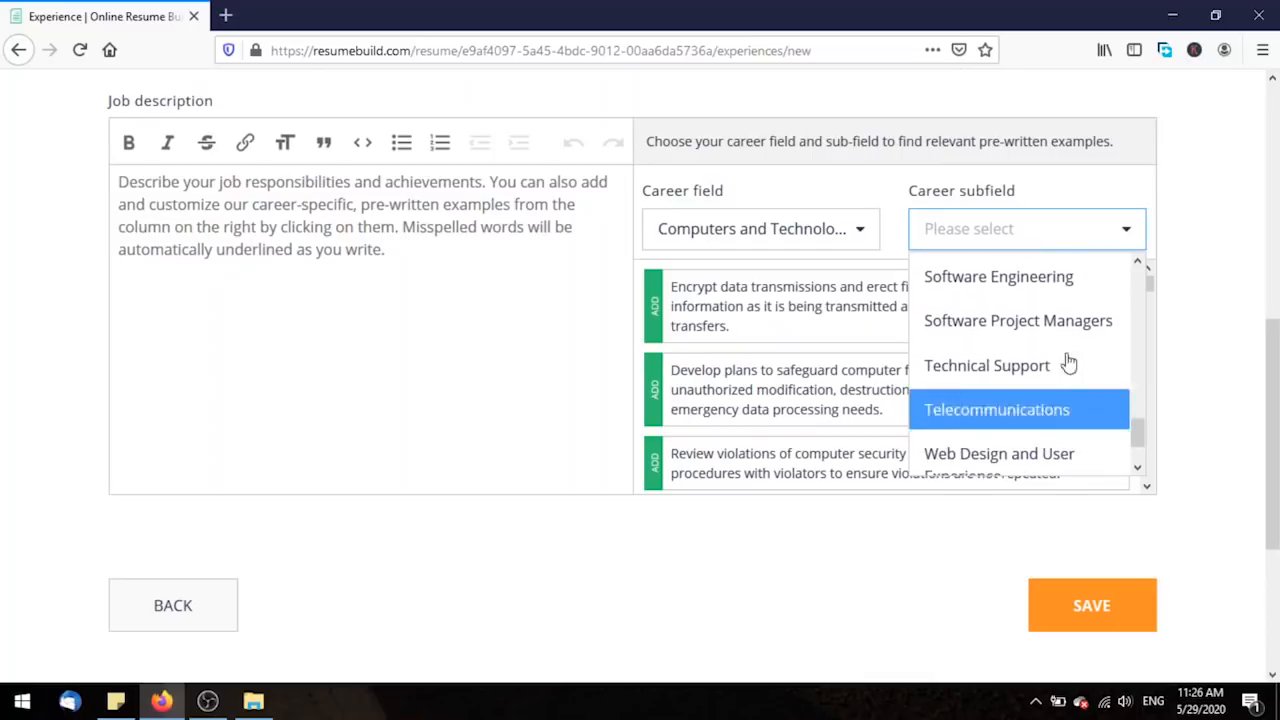
left_click(1046, 324)
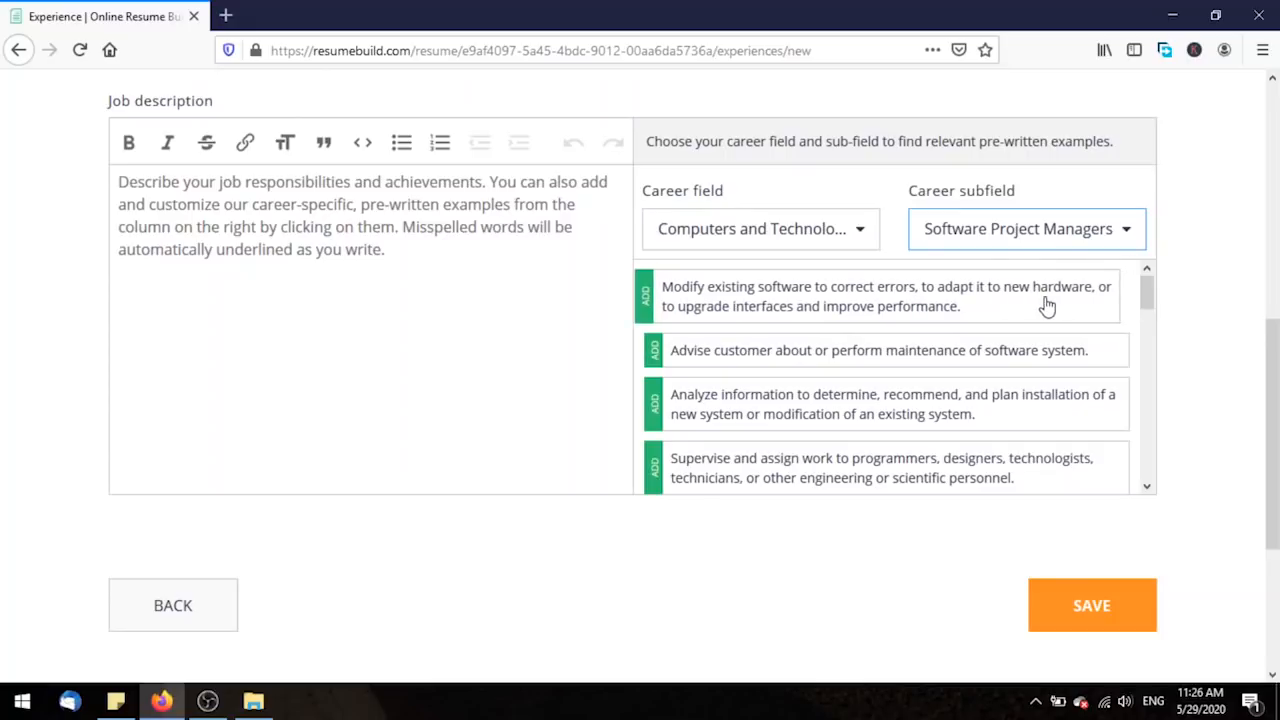
Add the project reports, software systems design and equipment purchase example duties.
scroll(1046, 306, "down", 6)
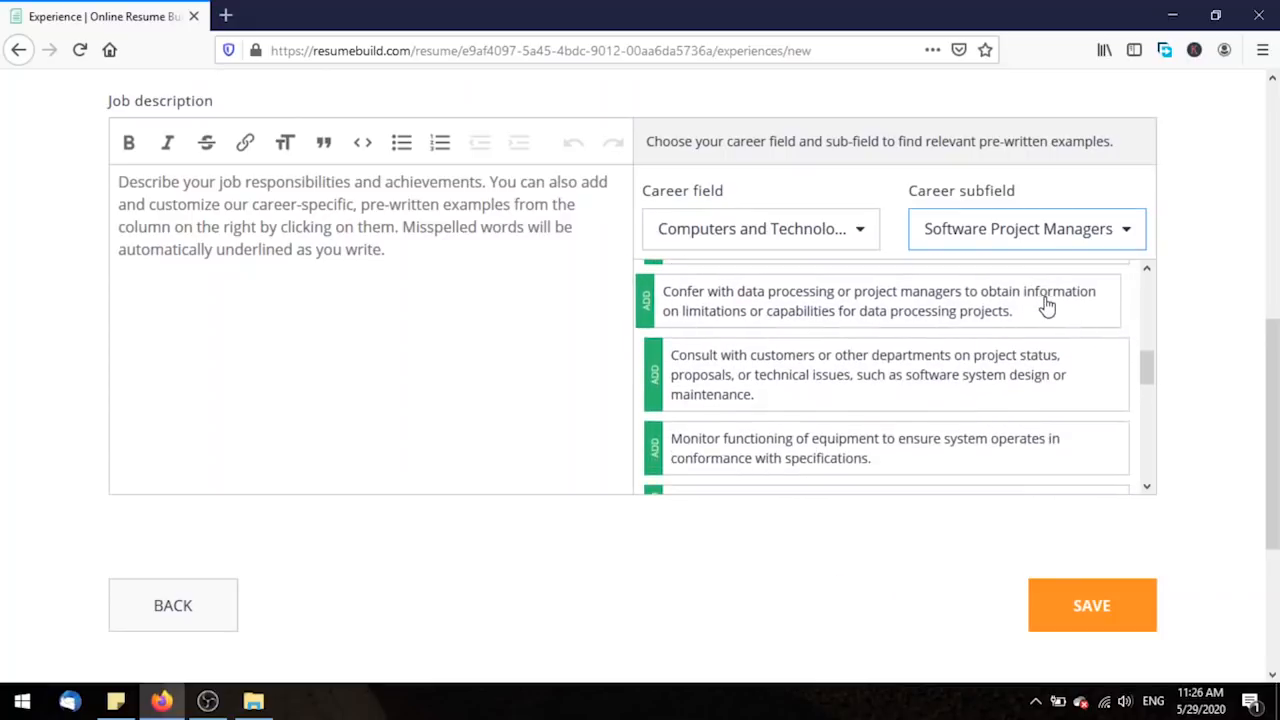
scroll(1046, 306, "down", 2)
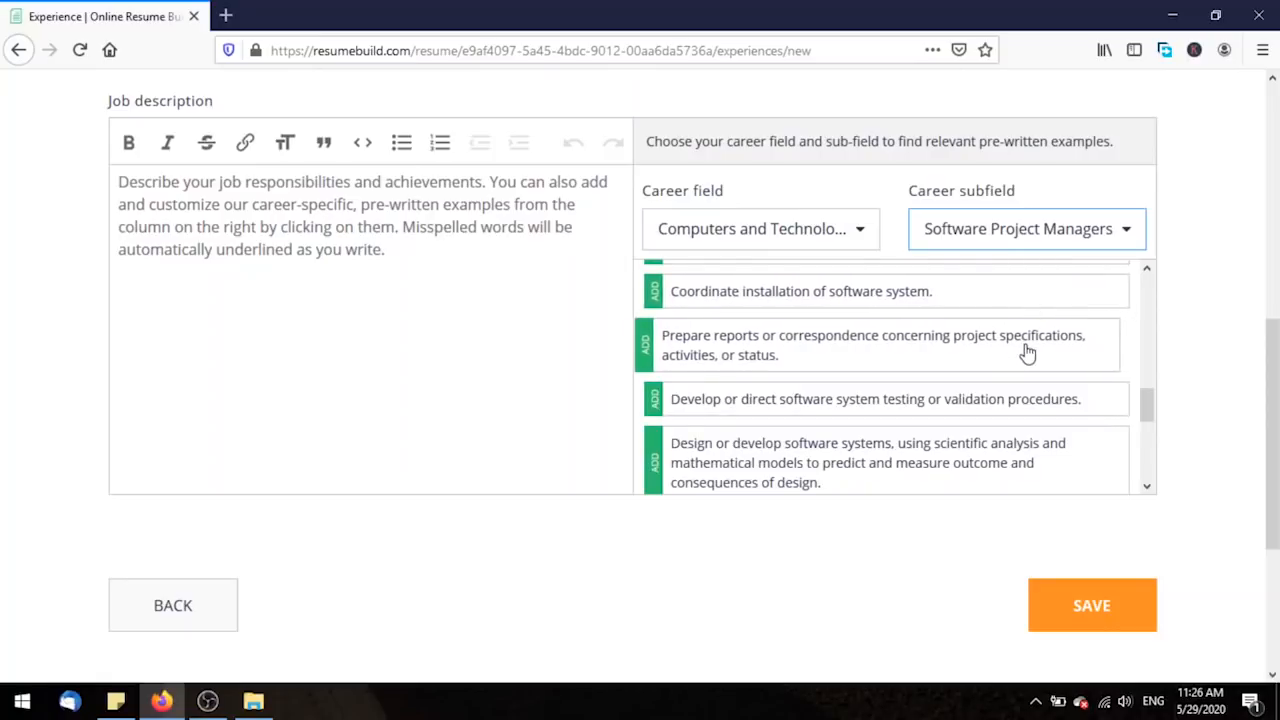
left_click(1027, 353)
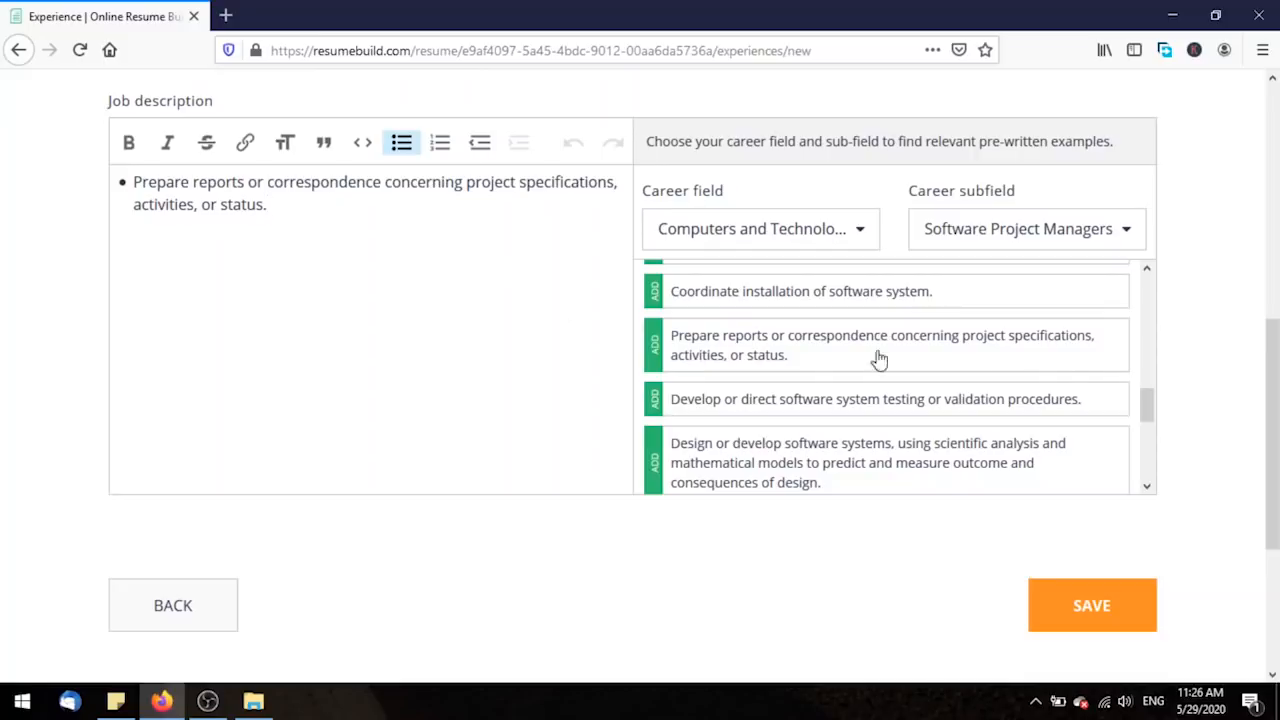
left_click_drag(1144, 402, 1146, 423)
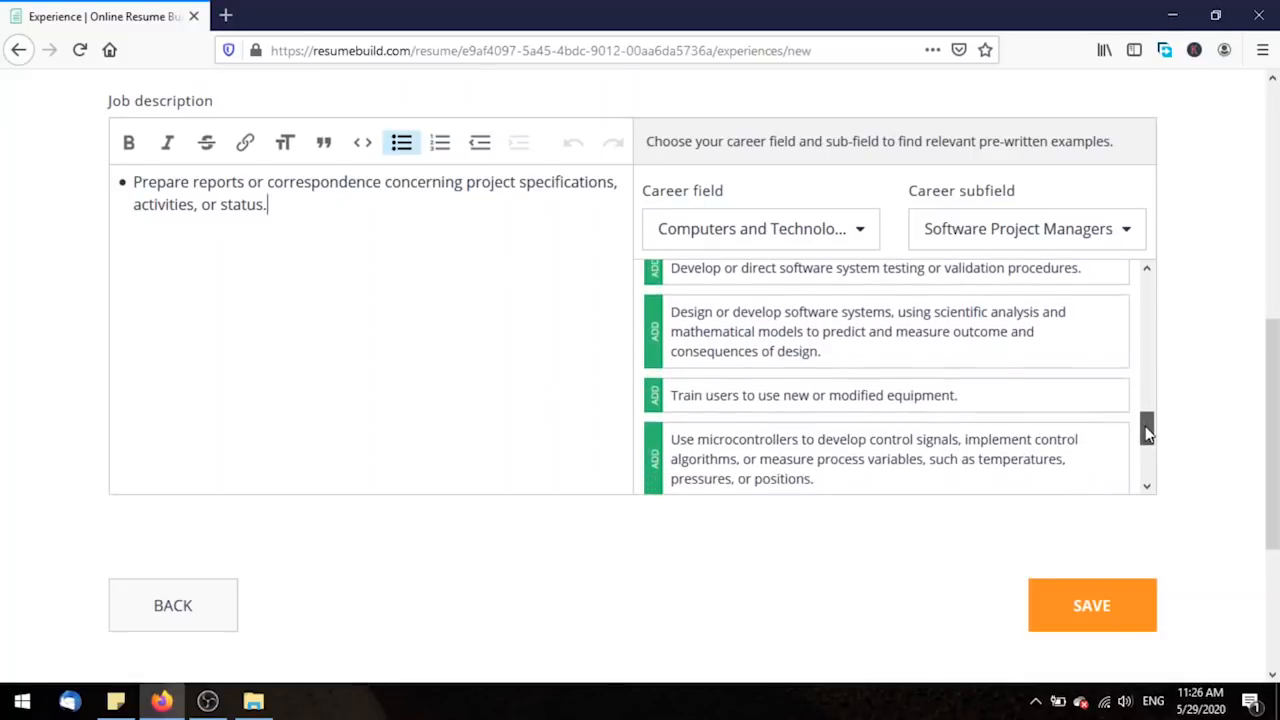
left_click(987, 352)
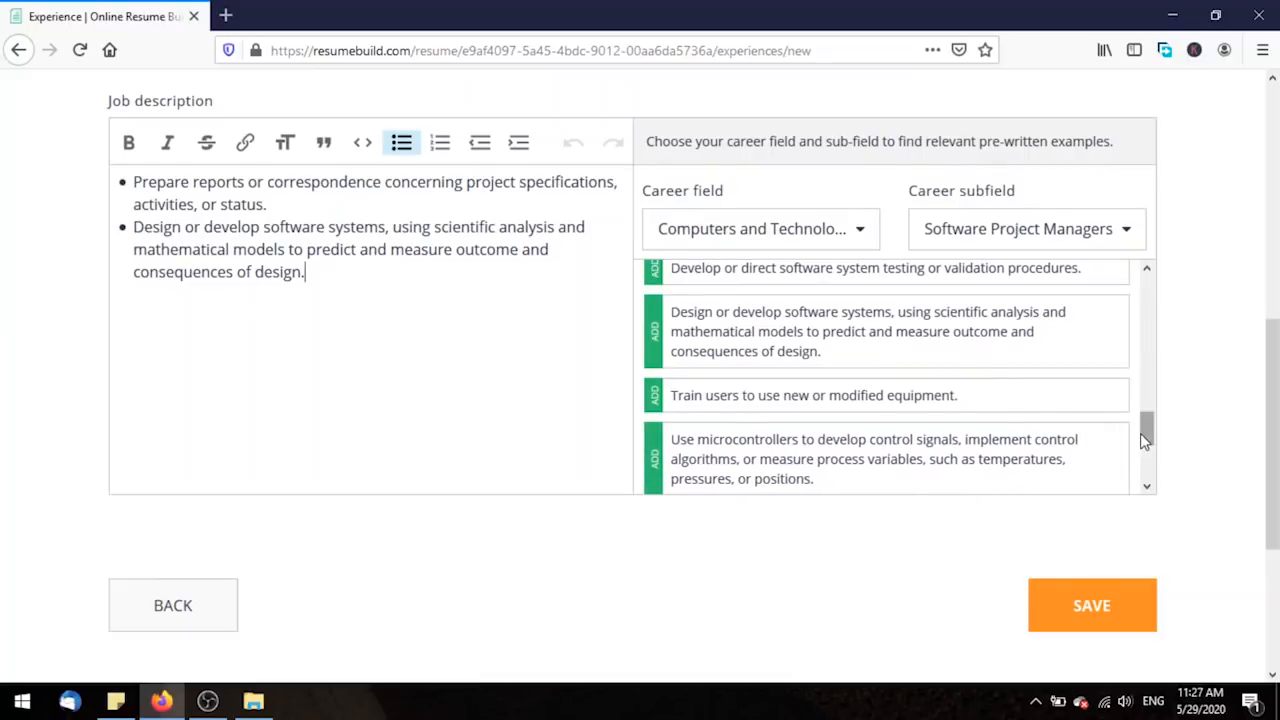
left_click_drag(1147, 432, 1147, 466)
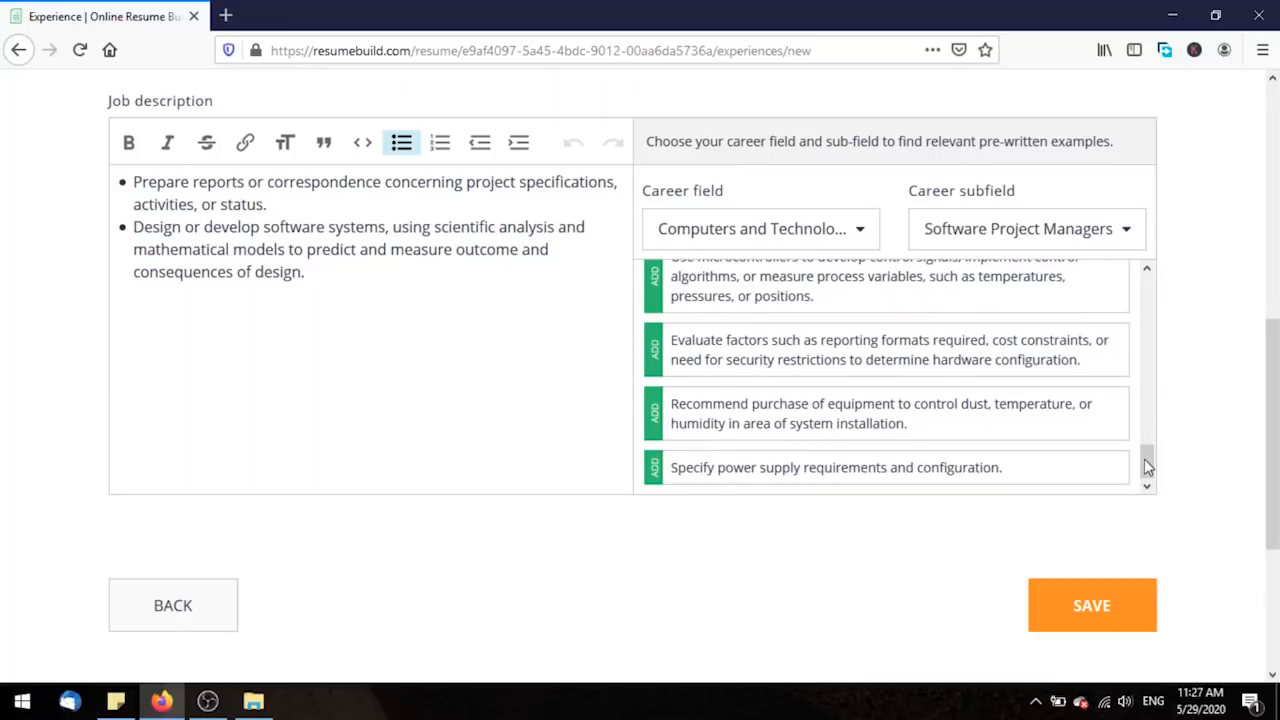
left_click(1002, 424)
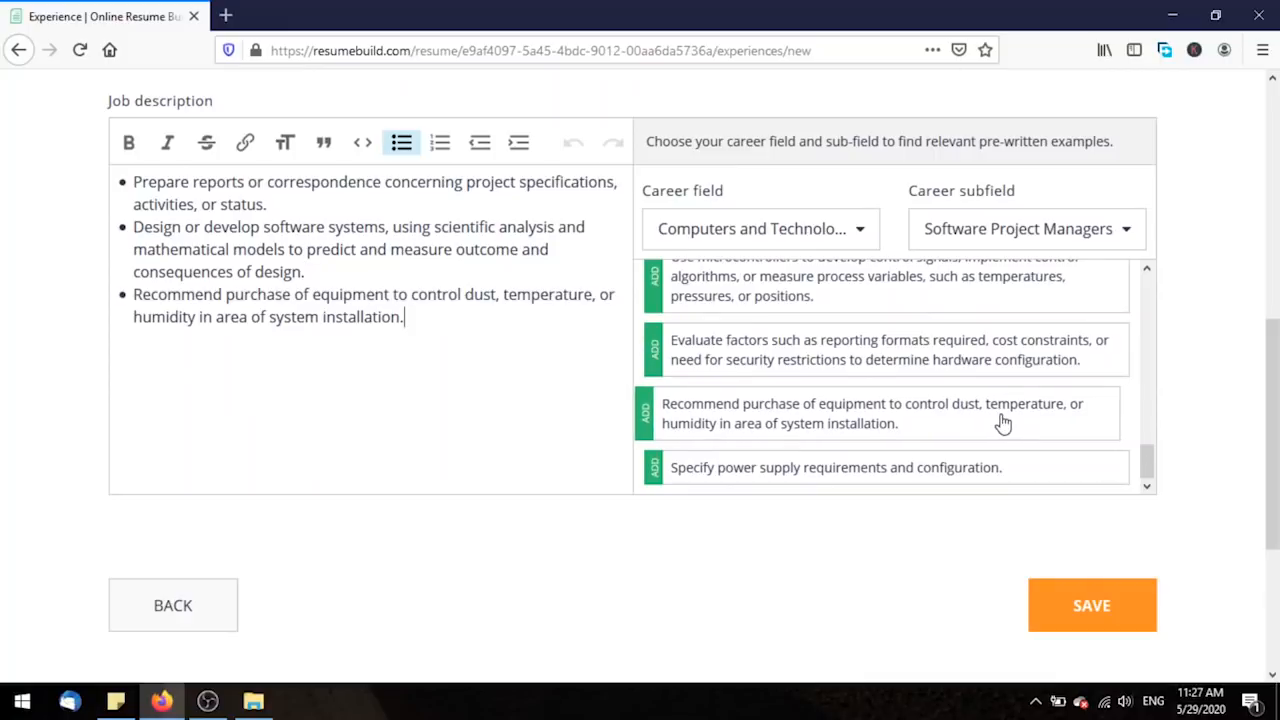
Add the power supply and modify-existing-software duties, then save the Punjab Land Records Authority job.
left_click(735, 478)
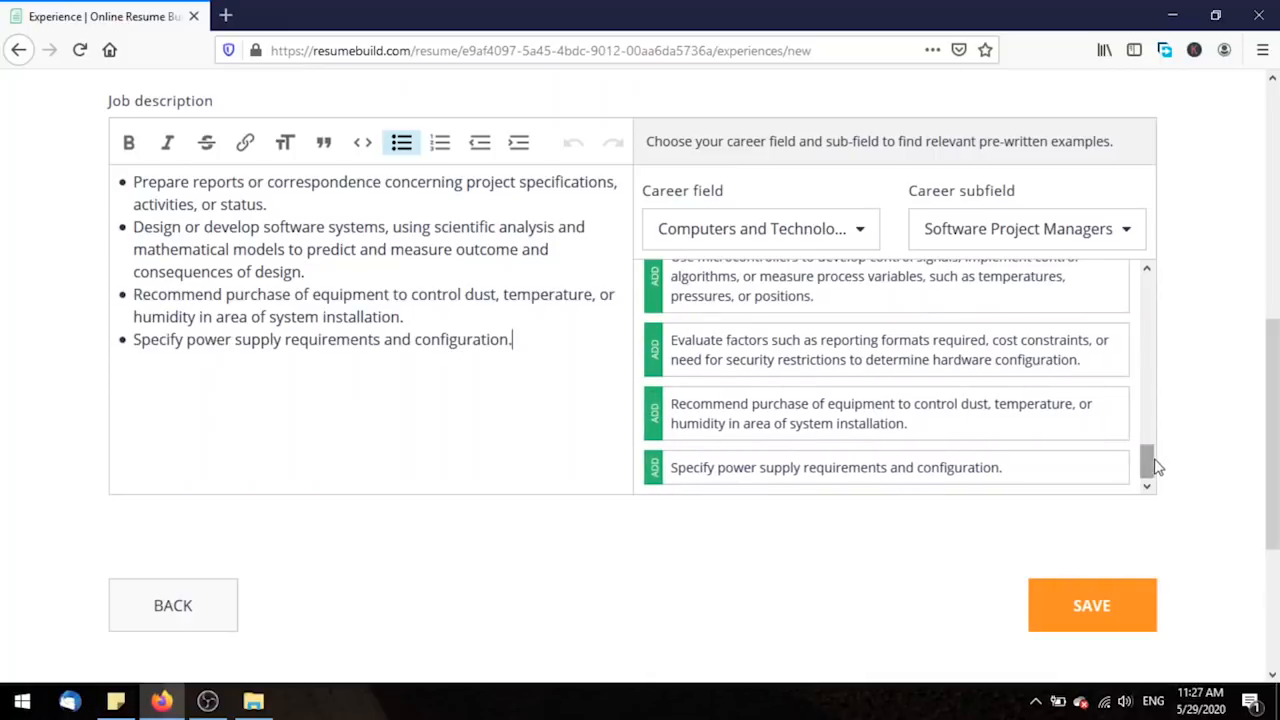
left_click_drag(1155, 465, 1155, 288)
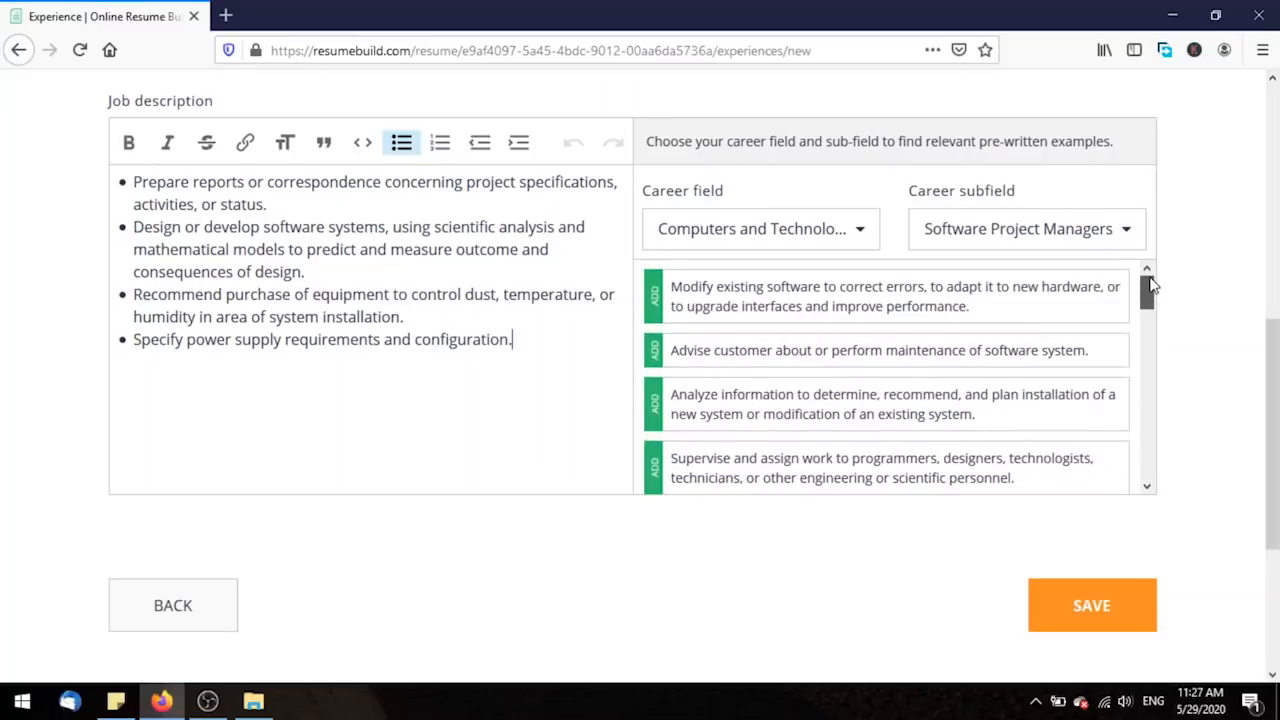
left_click(1003, 306)
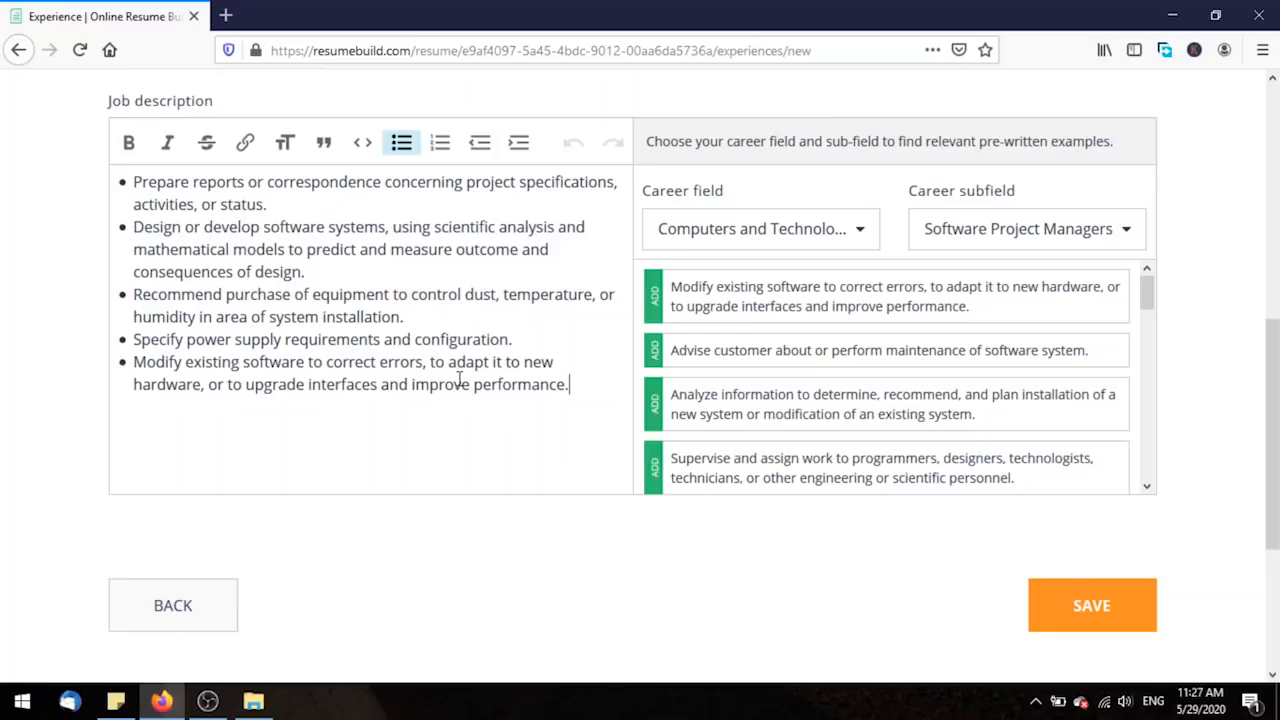
left_click(1050, 626)
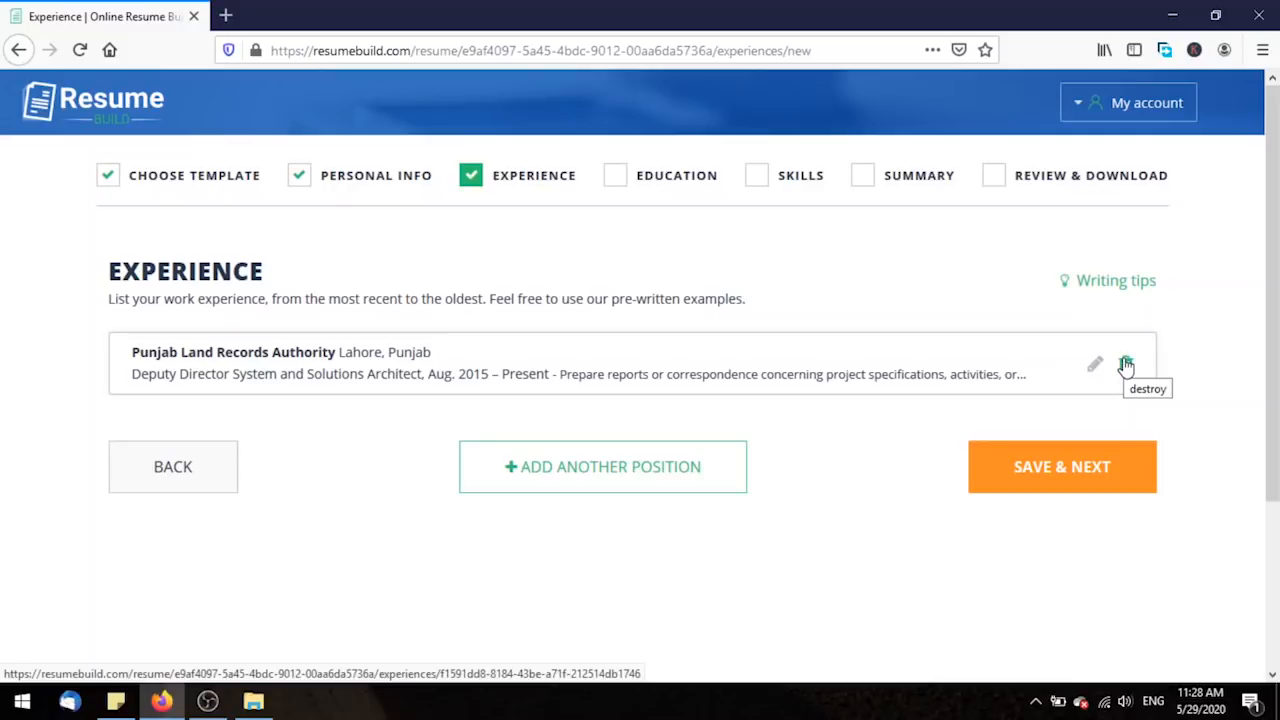
left_click(717, 483)
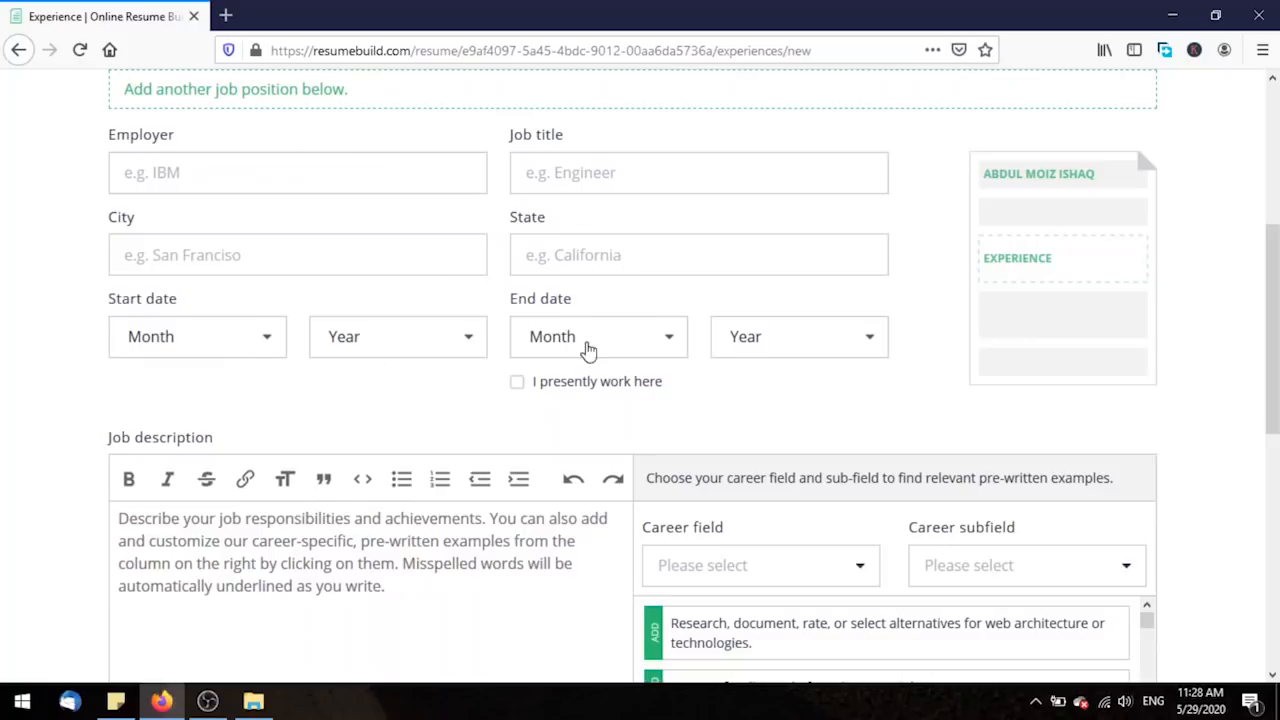
scroll(780, 403, "down", 4)
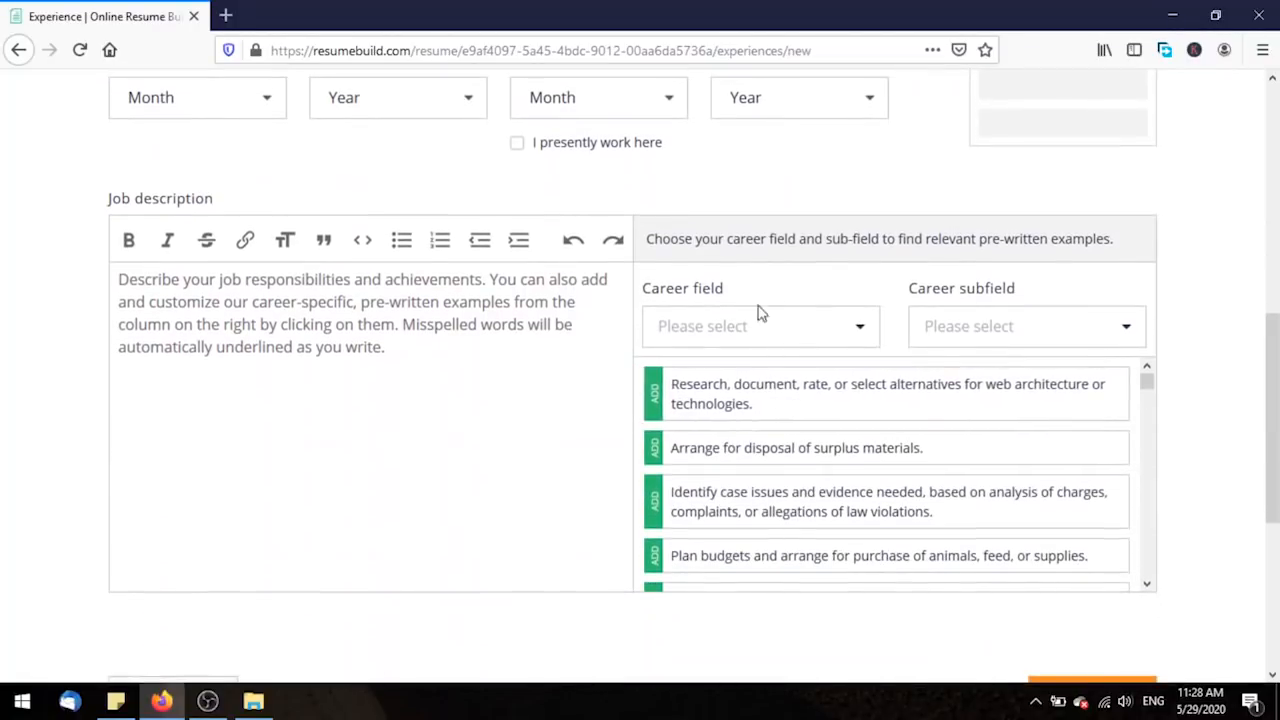
scroll(903, 434, "down", 5)
scroll(1245, 493, "down", 1)
scroll(1245, 493, "down", 4)
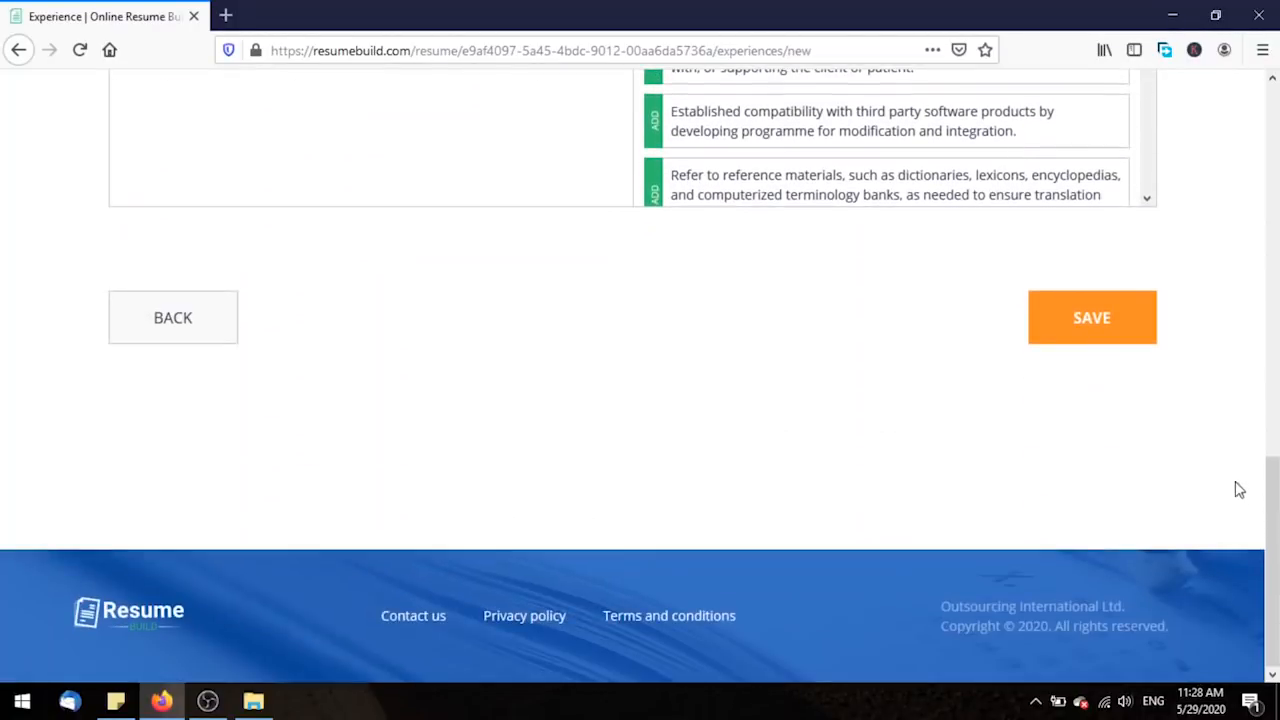
left_click(180, 325)
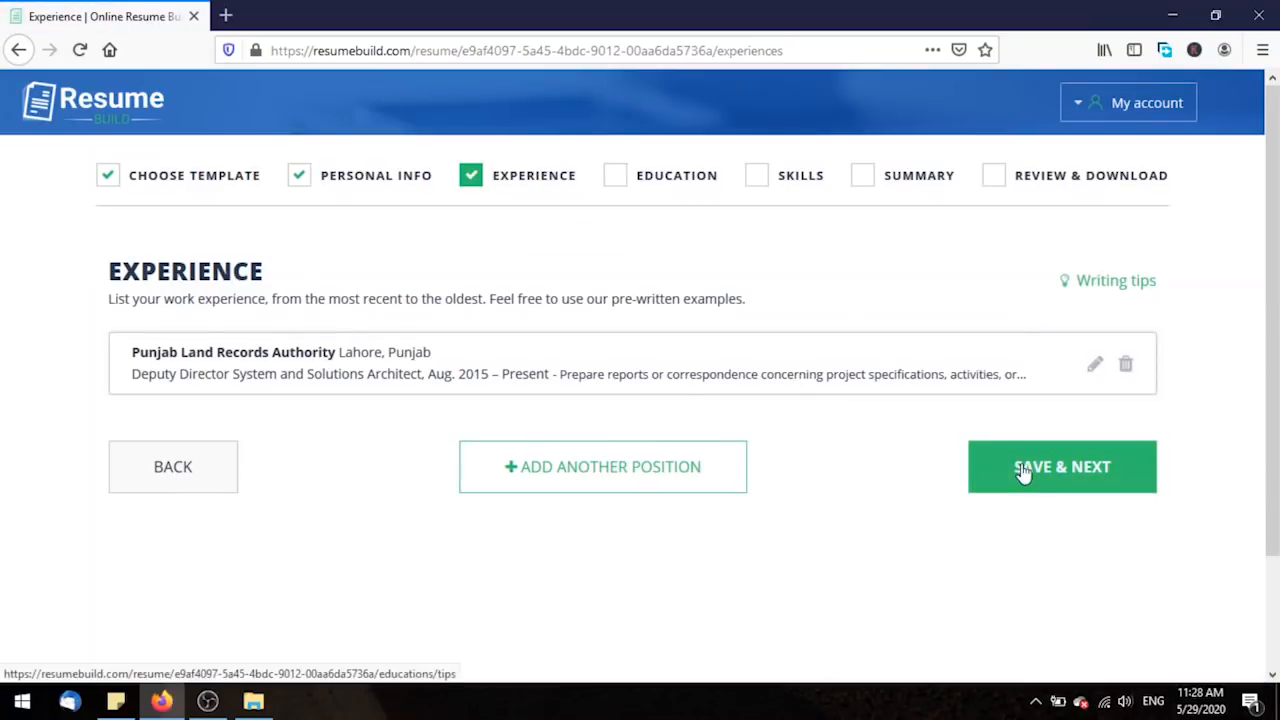
Save the Experience section and continue past the education tips to the Education form.
left_click(1129, 474)
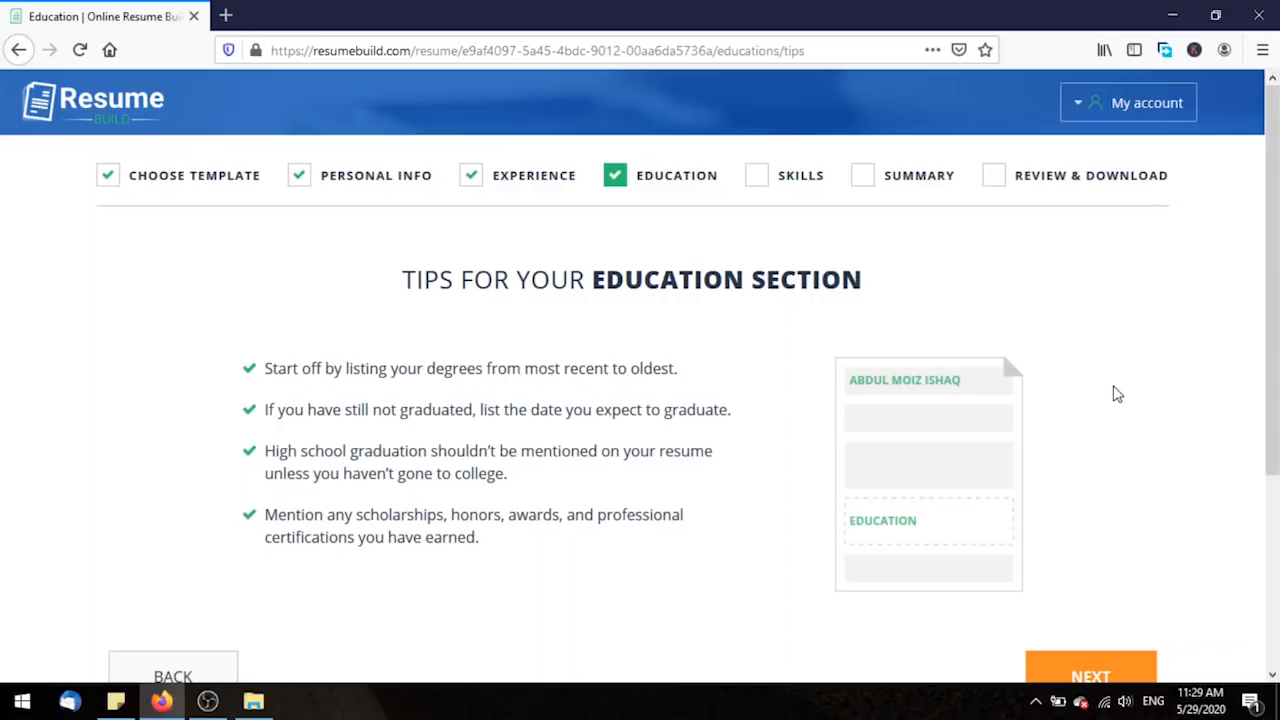
scroll(1275, 400, "down", 2)
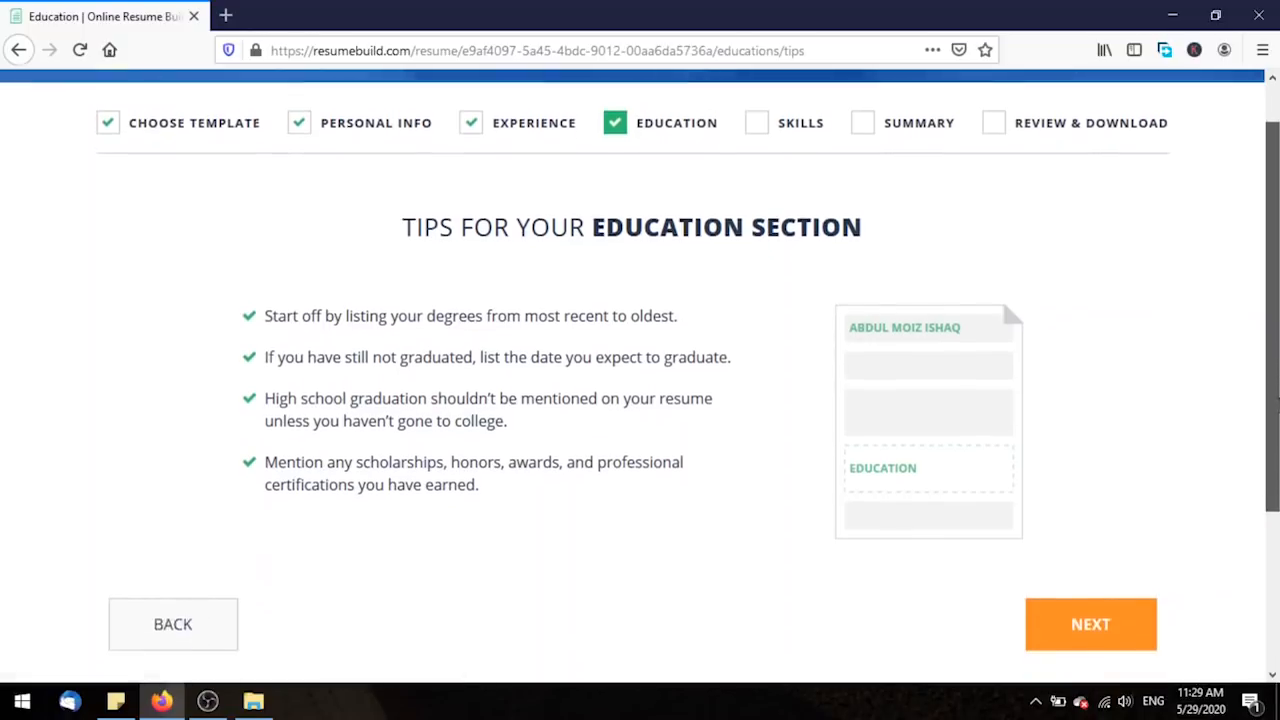
scroll(1276, 400, "down", 1)
left_click(1143, 570)
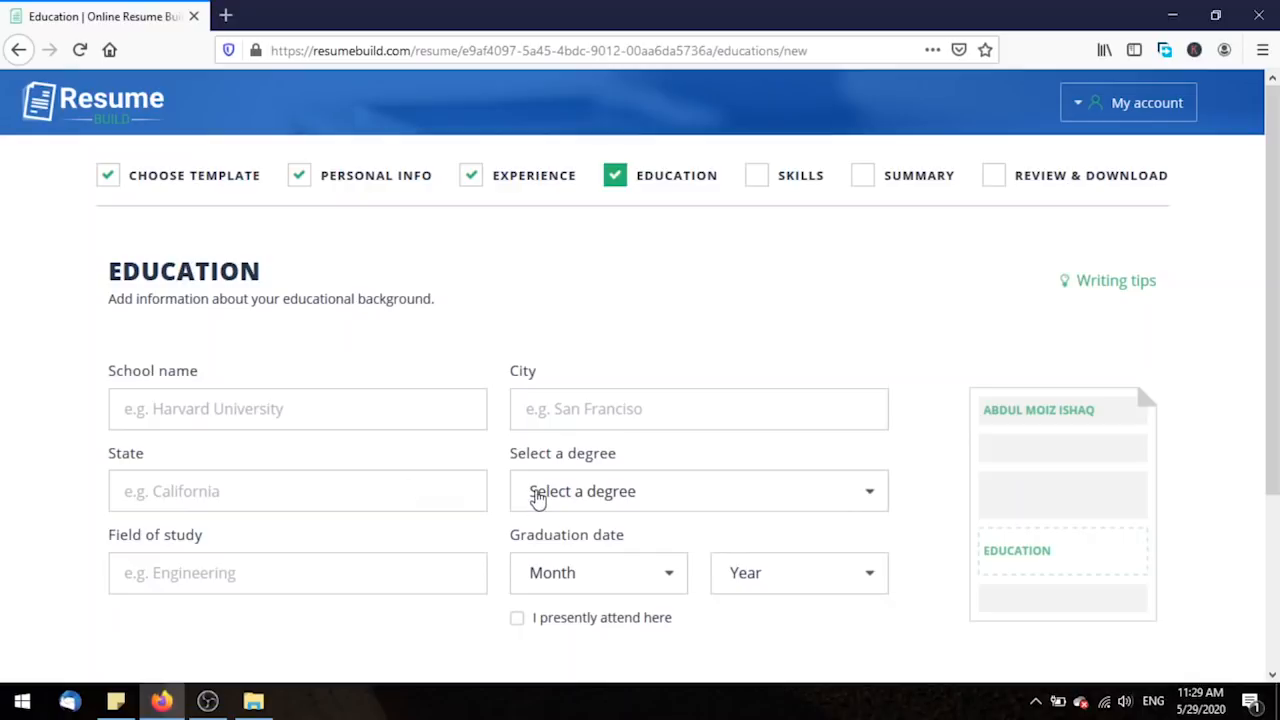
Choose Custom Degree as the degree type.
left_click(535, 491)
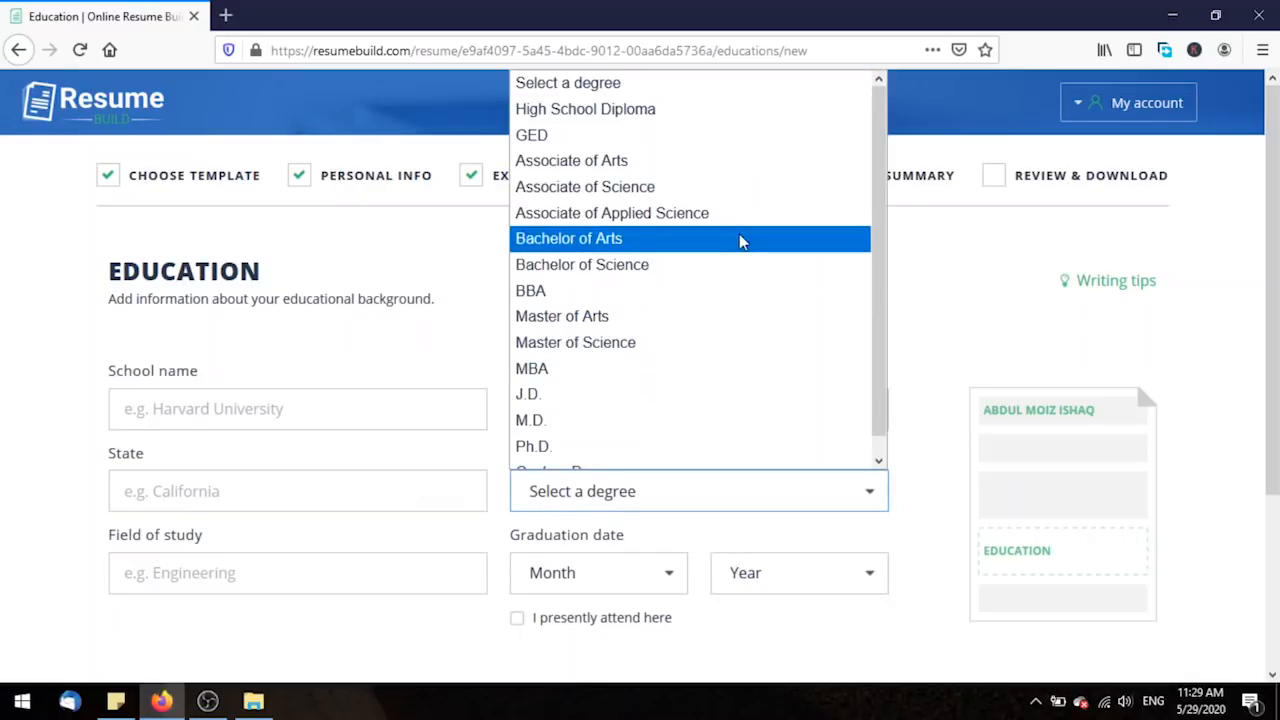
scroll(865, 280, "down", 1)
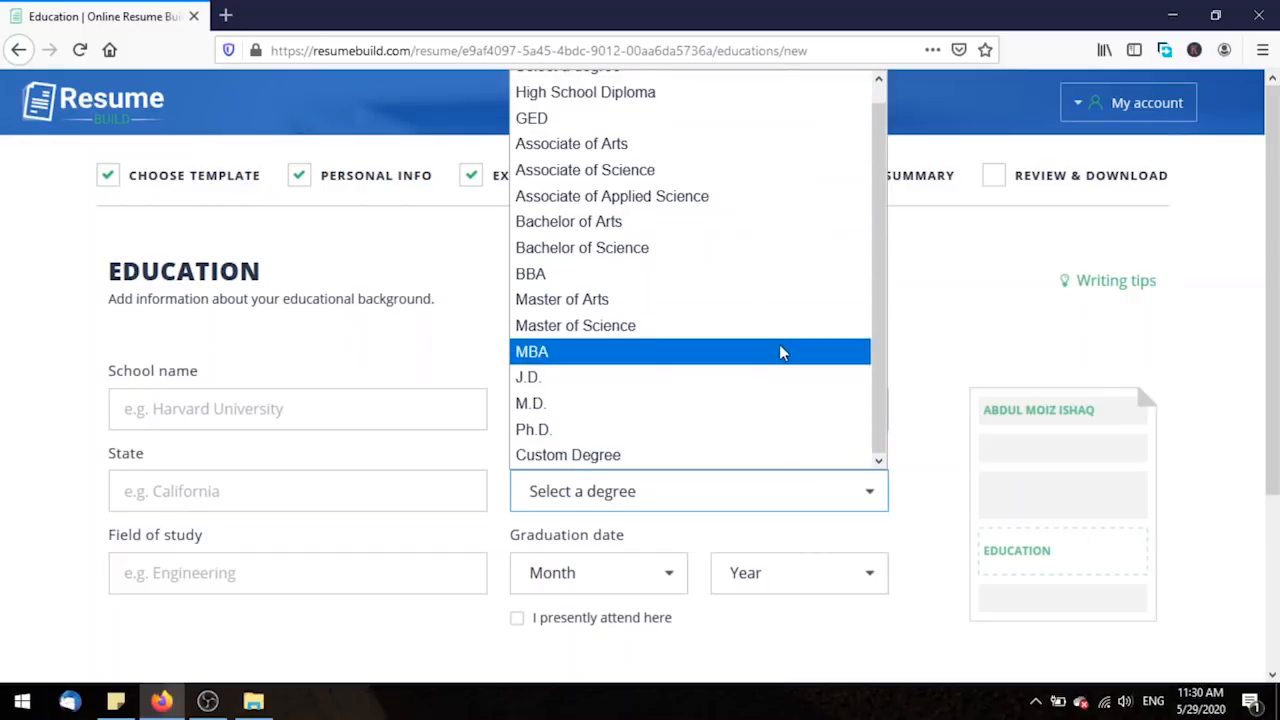
scroll(780, 351, "up", 1)
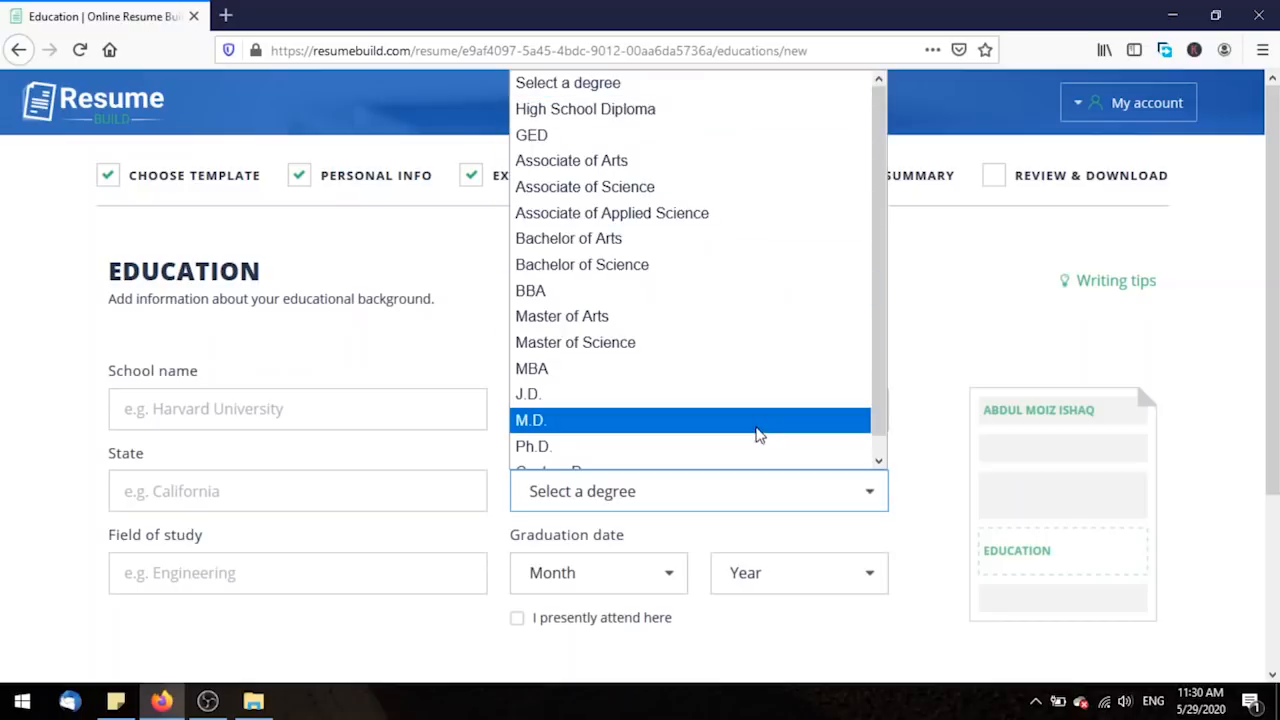
scroll(758, 434, "down", 1)
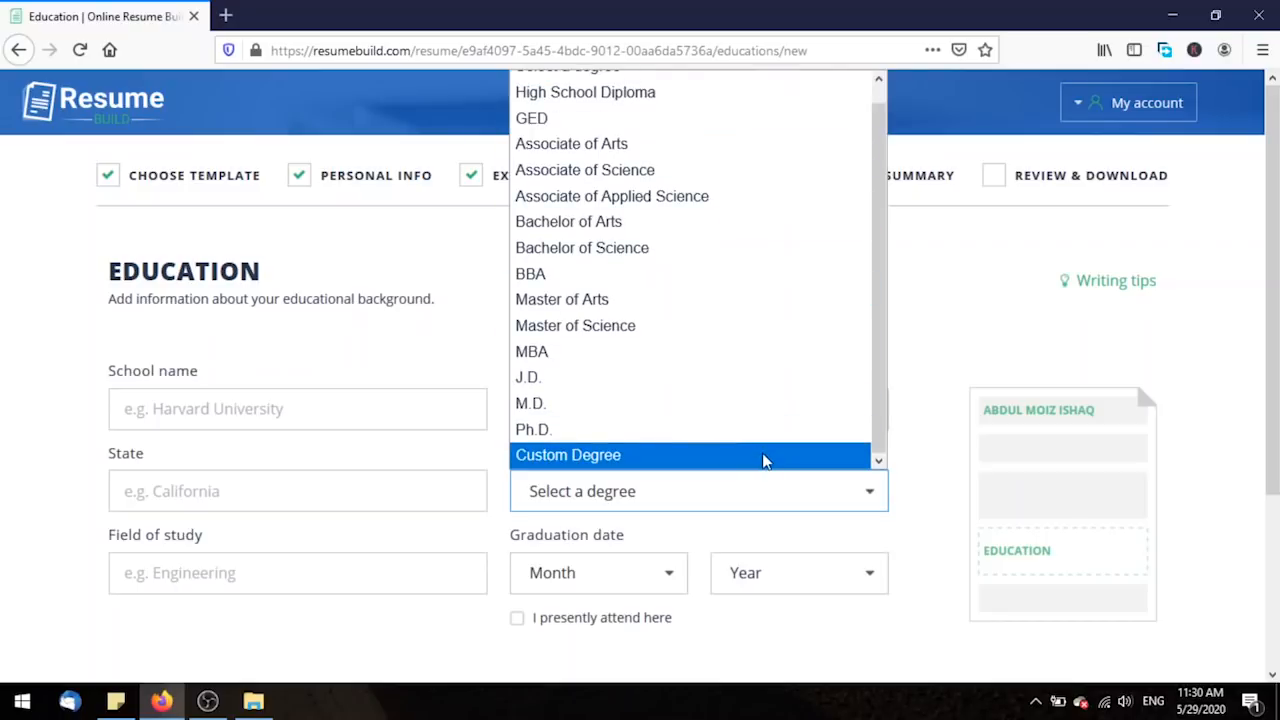
left_click(763, 457)
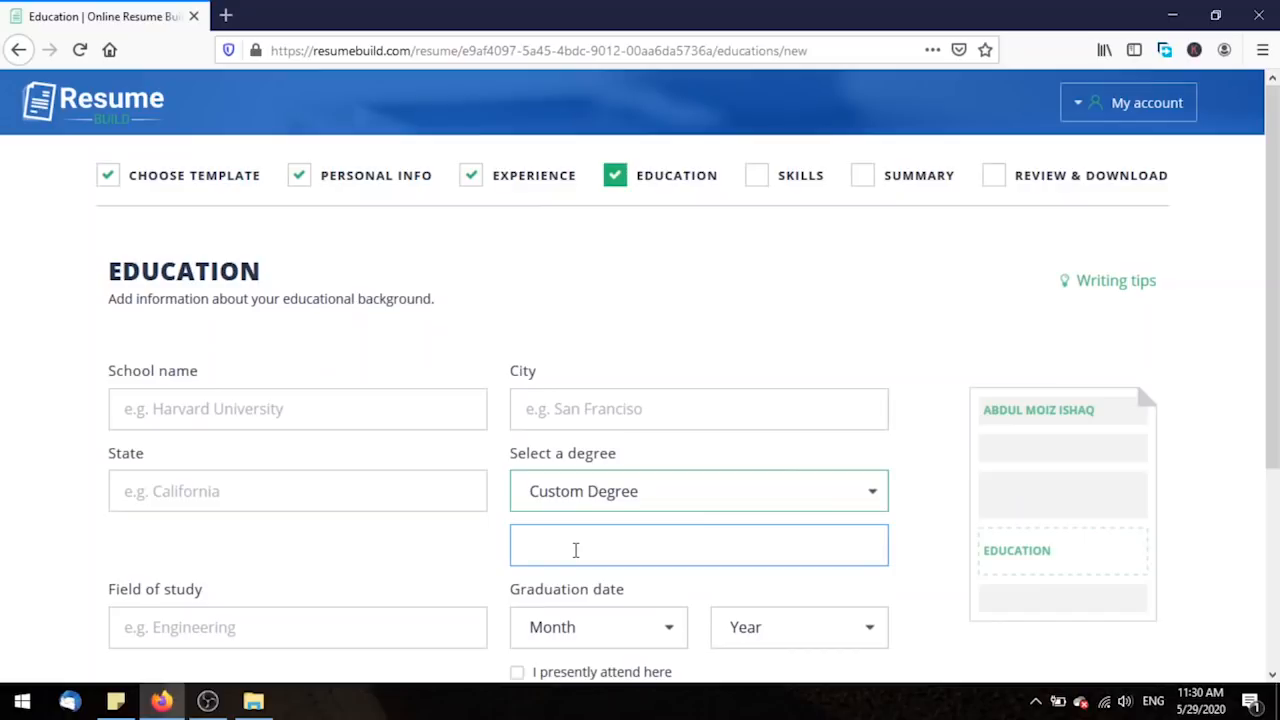
scroll(575, 549, "down", 3)
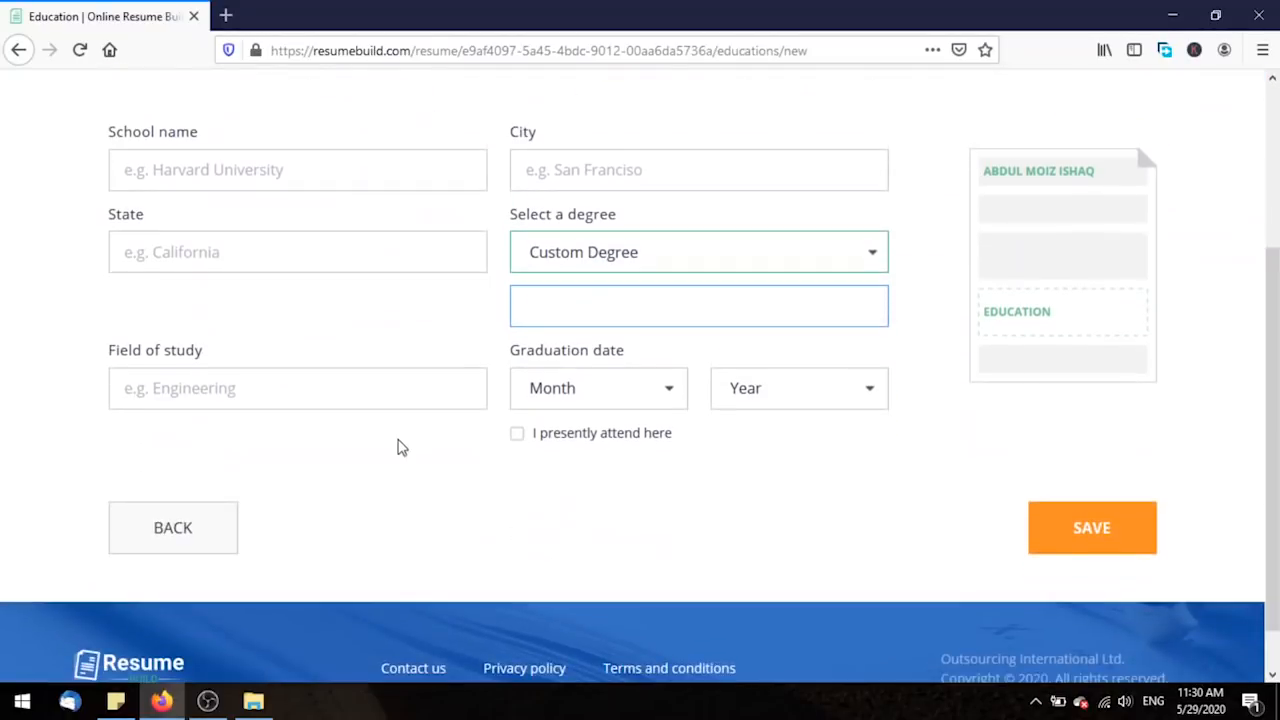
left_click(360, 389)
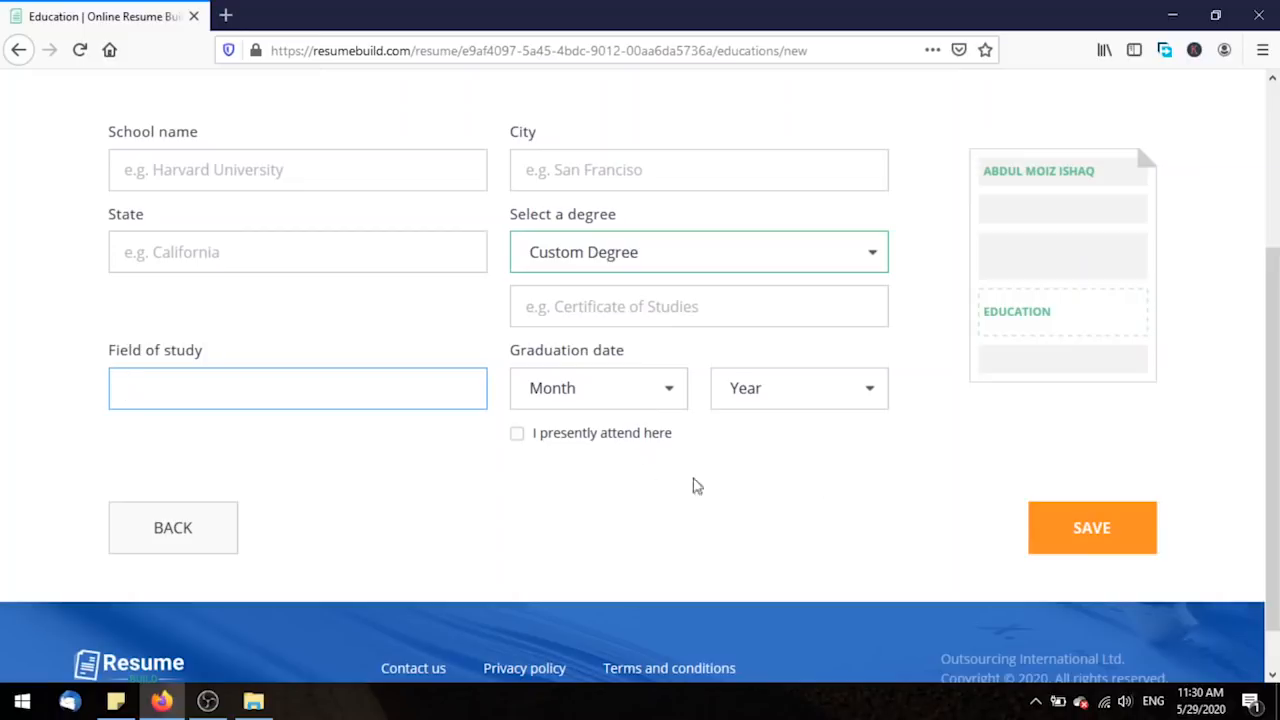
scroll(1272, 430, "up", 2)
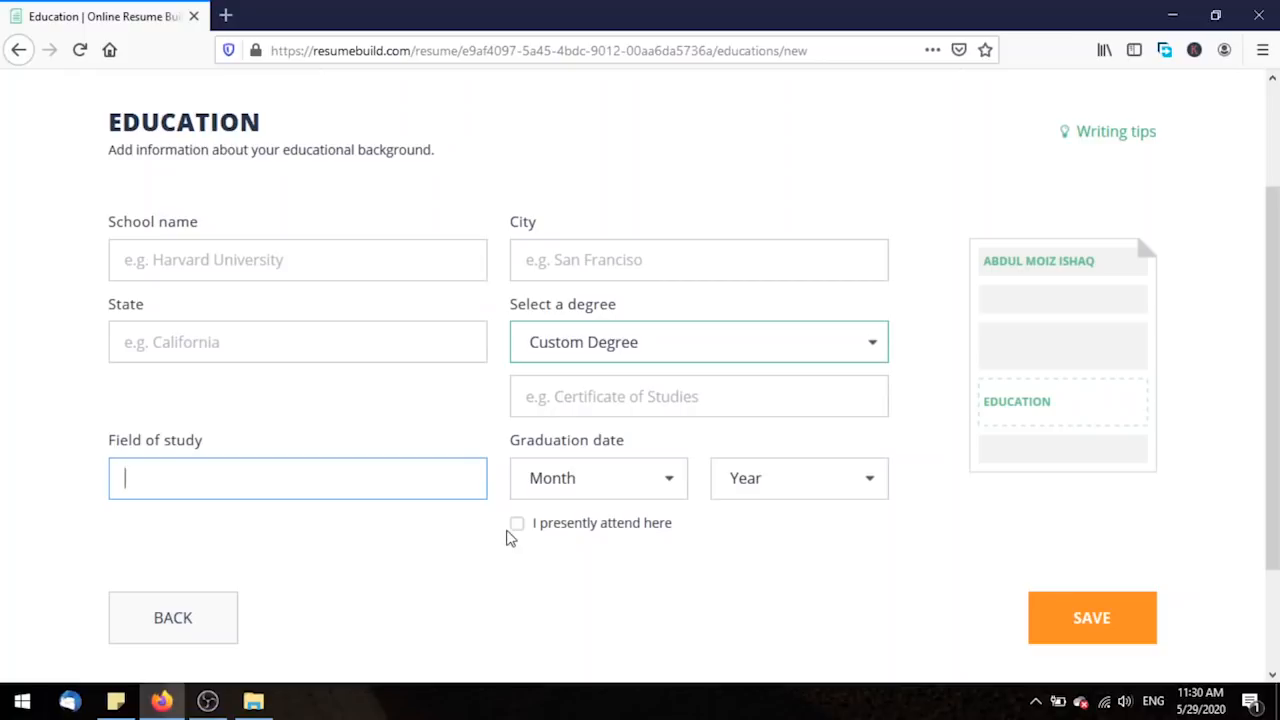
Untick currently attending so November 2009 stays as graduation date, then save the NUST MS (IT) entry.
left_click(519, 527)
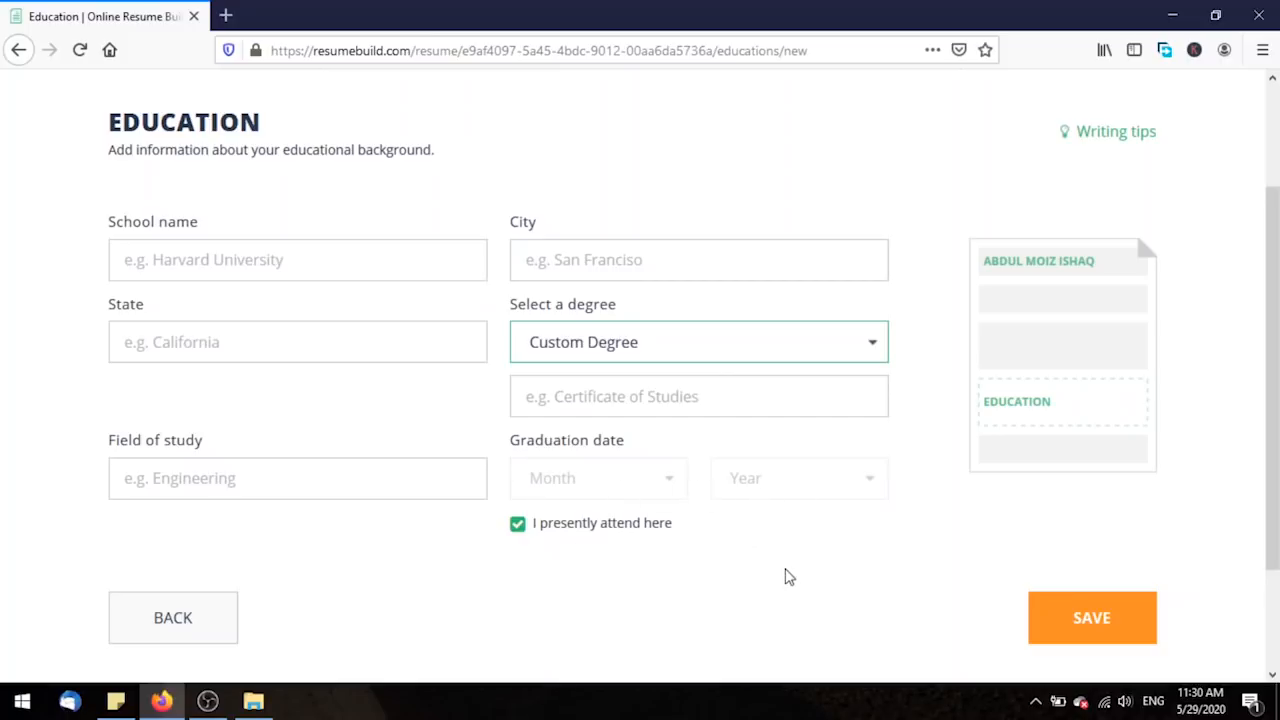
left_click(517, 523)
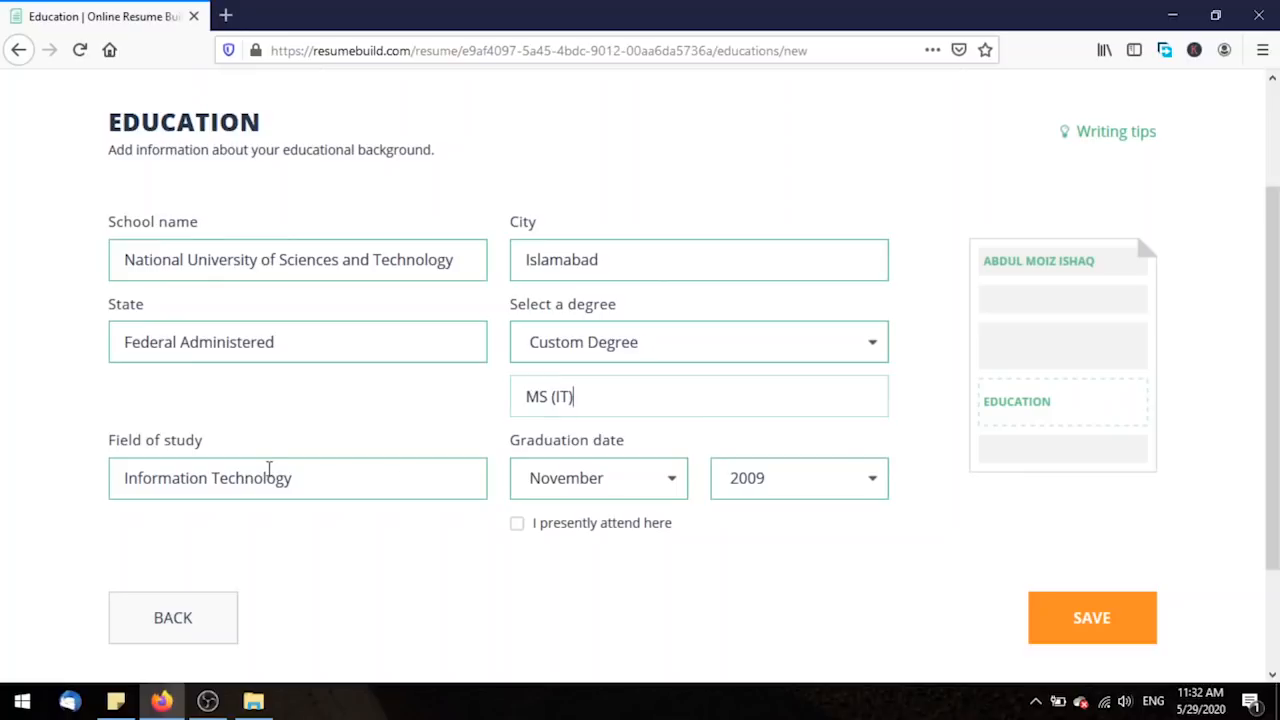
left_click(292, 478)
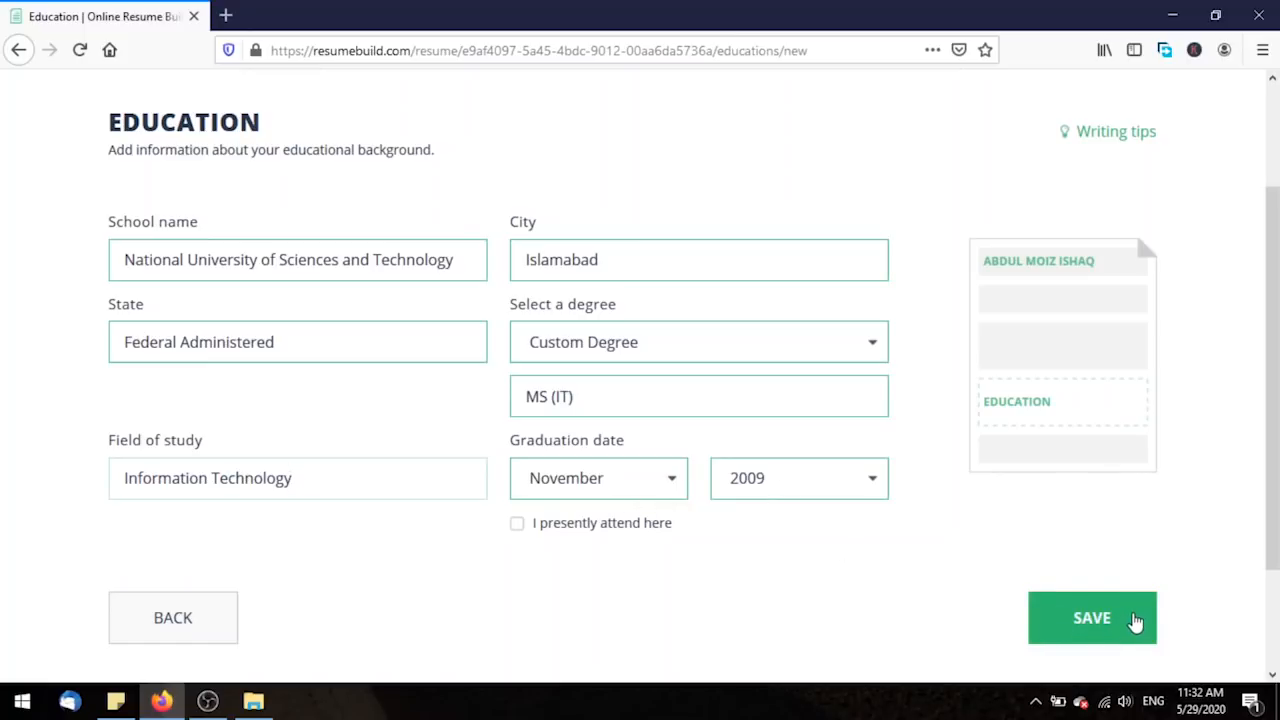
left_click(1128, 620)
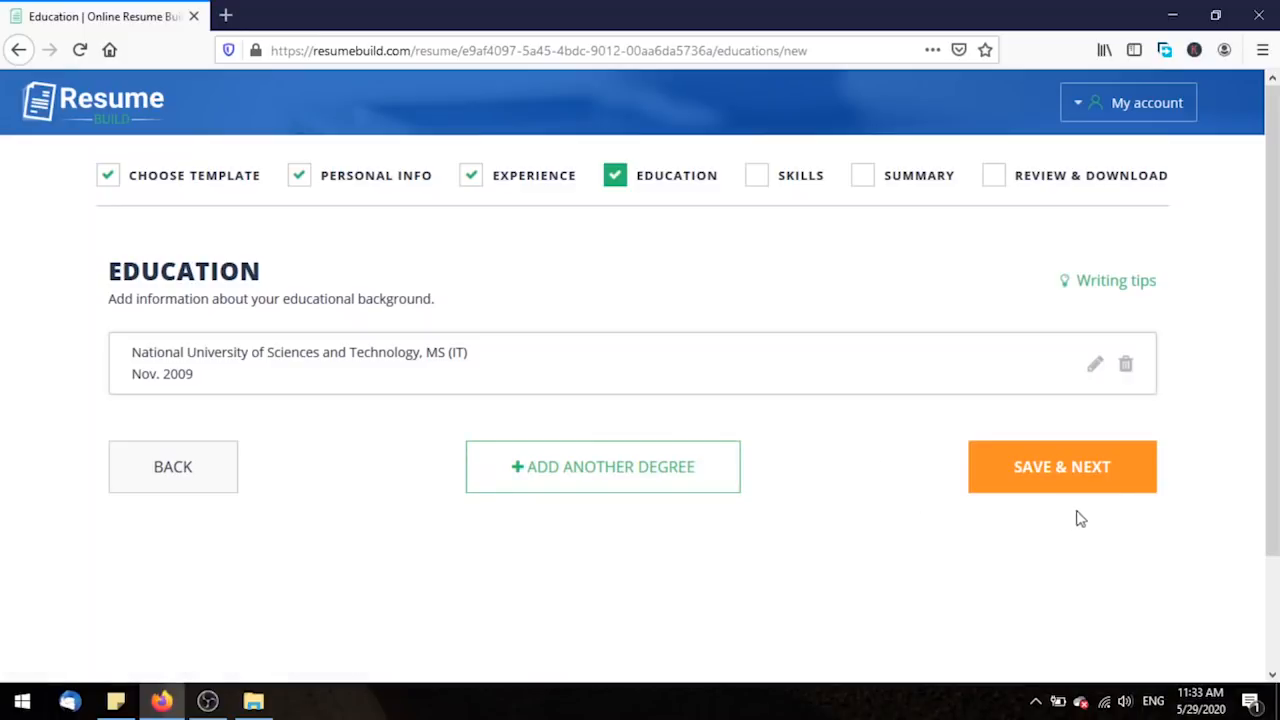
Save the Education list with the MS (IT) degree and continue to the Skills tips.
left_click(1128, 472)
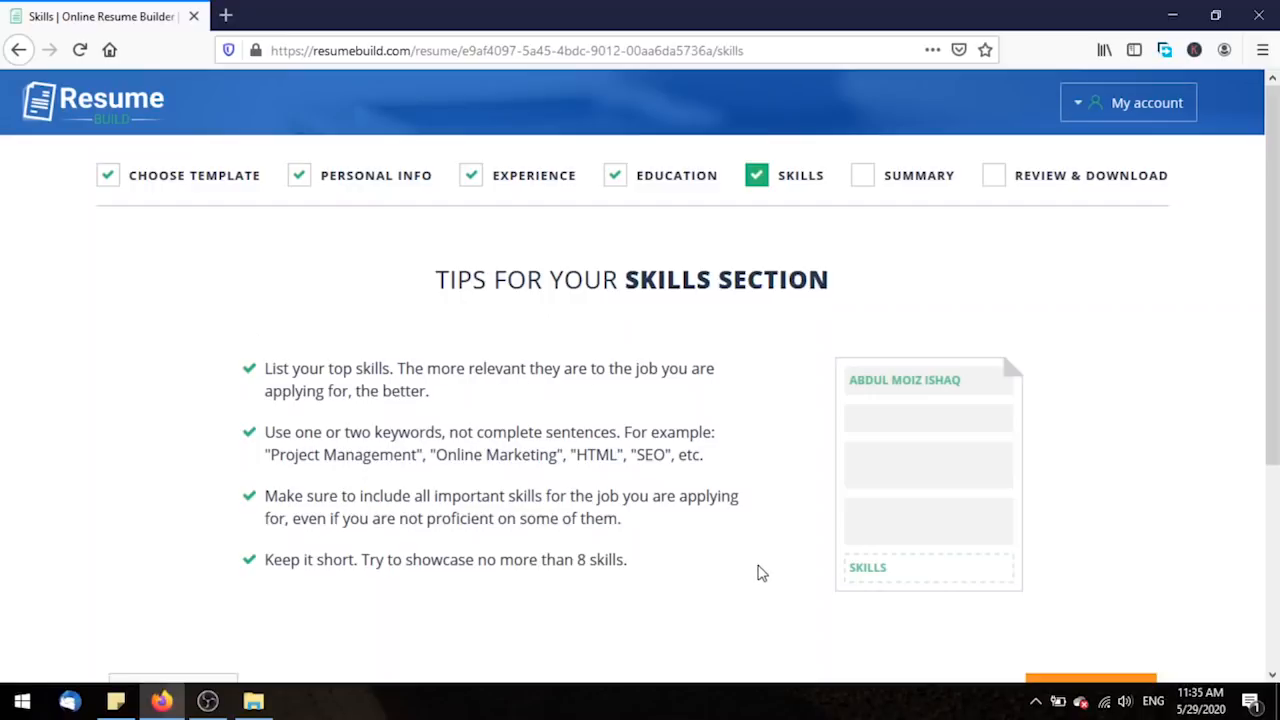
Enter System and Solutions Architecture at Expert level, then Project Management as the second skill.
scroll(758, 570, "down", 3)
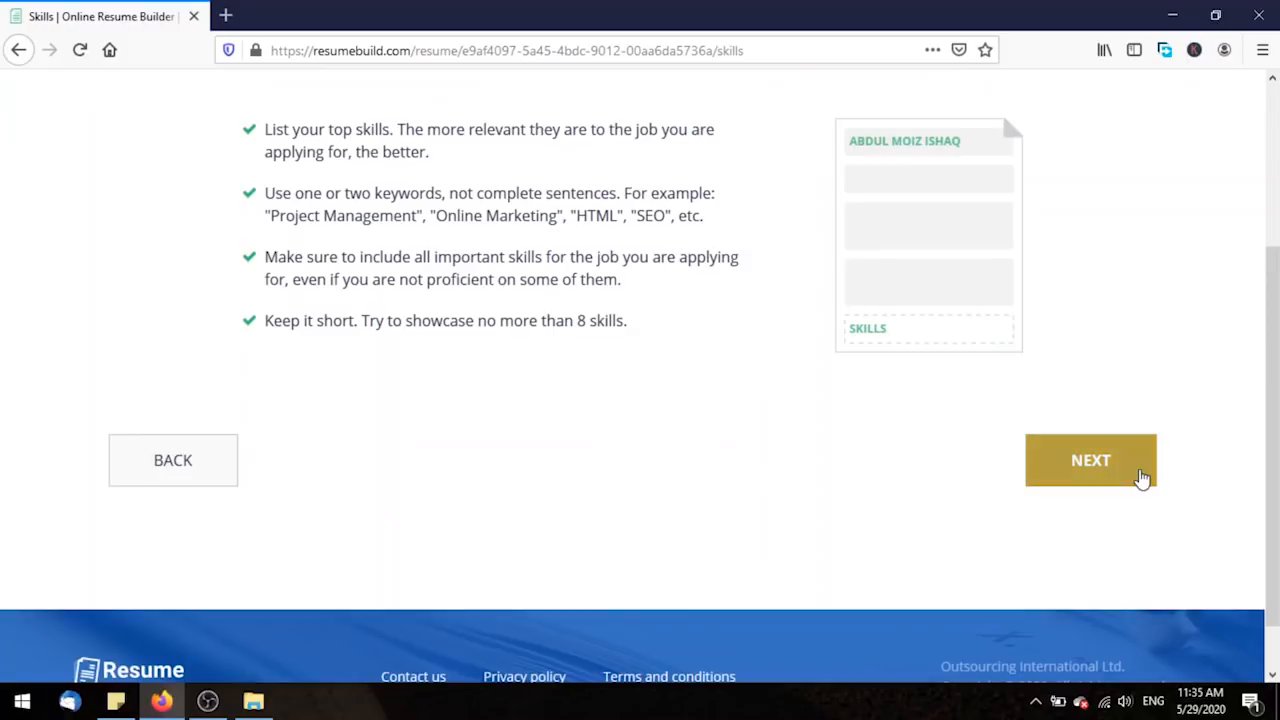
left_click(1143, 480)
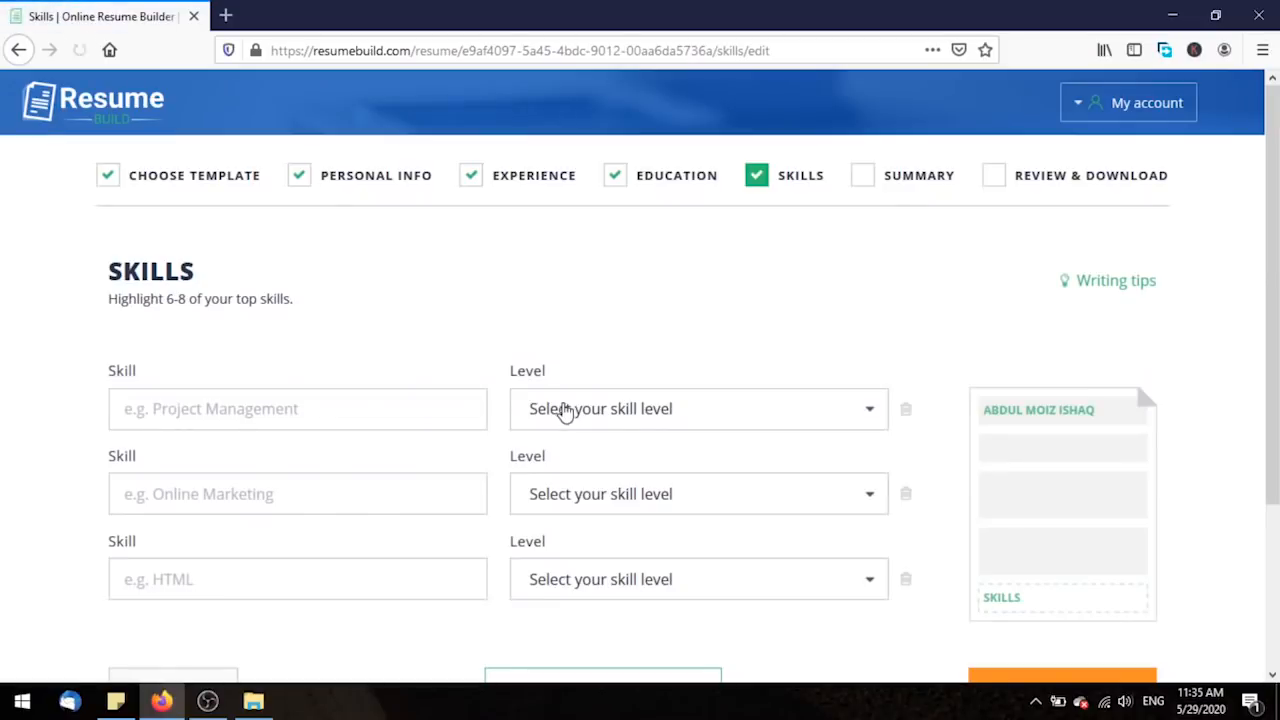
left_click_drag(1270, 243, 1273, 329)
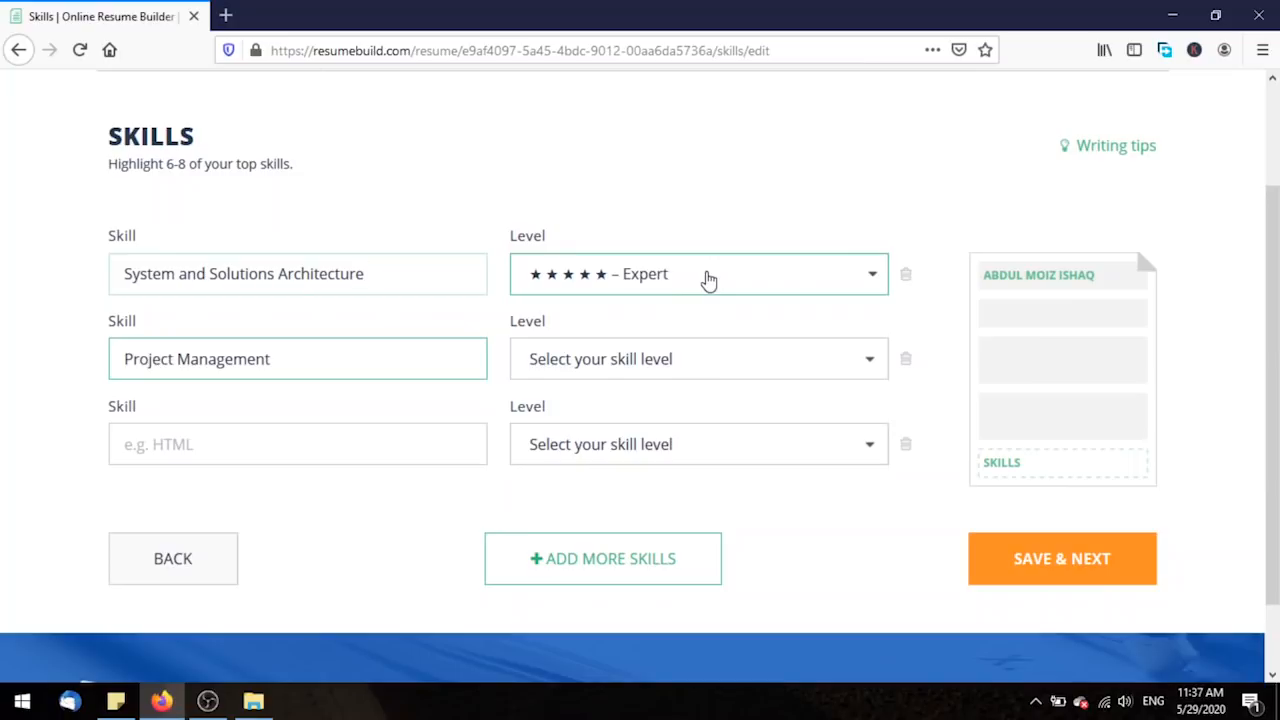
triple_click(258, 274)
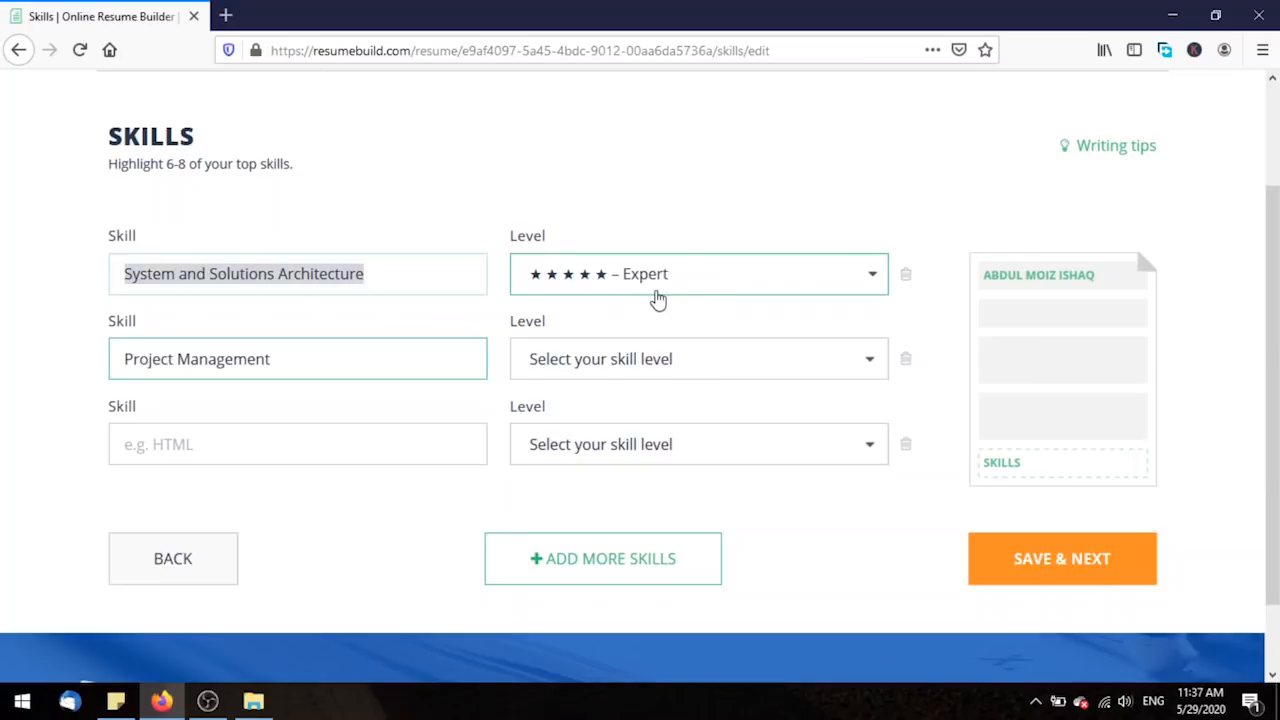
left_click(686, 212)
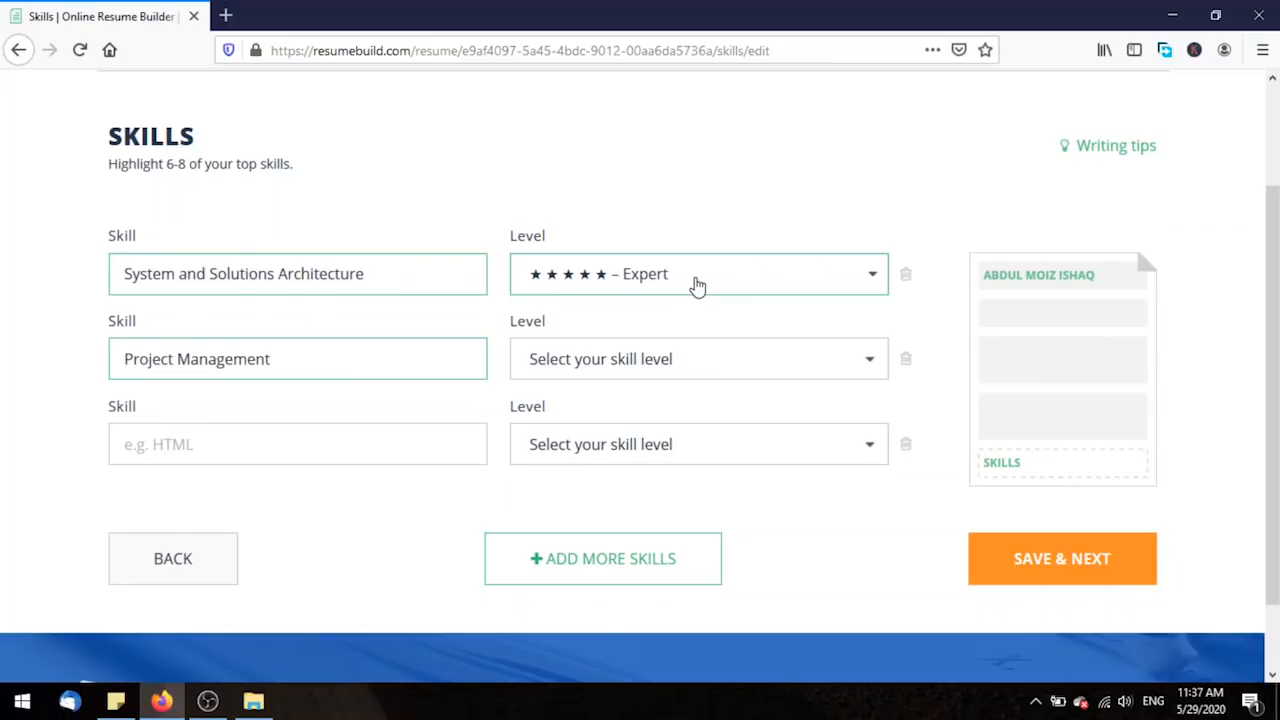
Switch the first skill's level to Don't show level, then back to Expert.
left_click(698, 287)
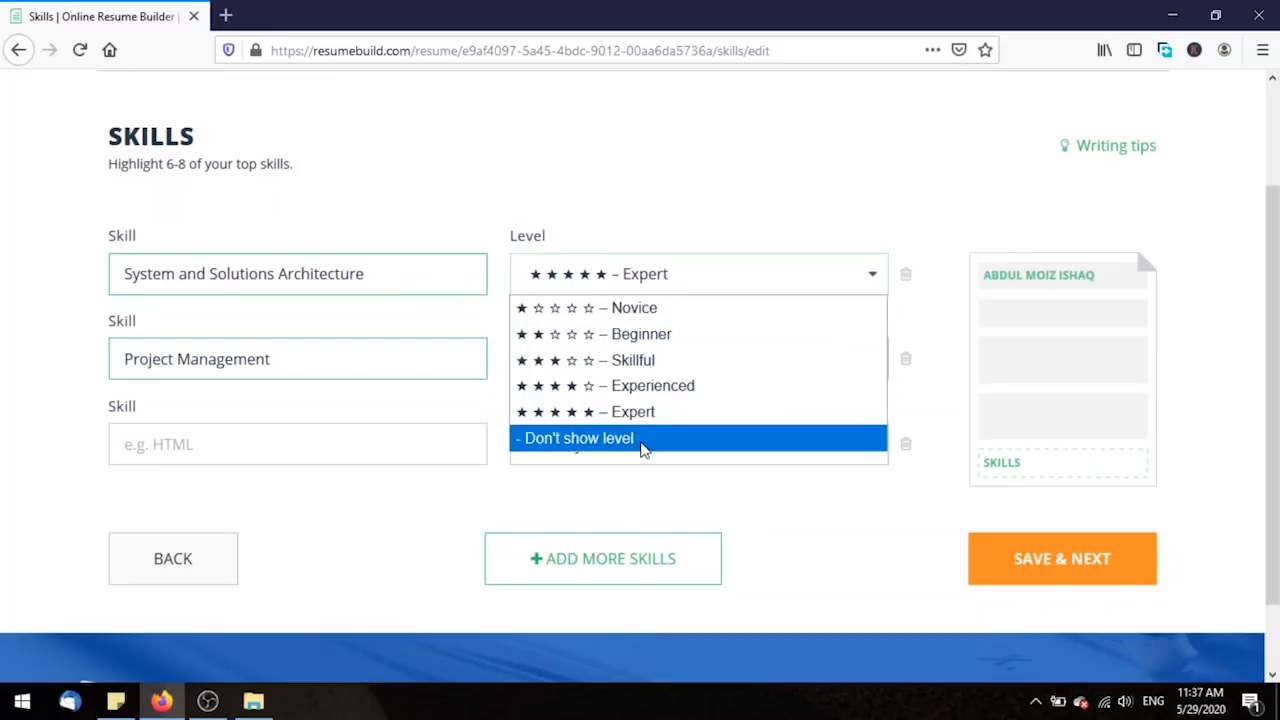
left_click(643, 440)
left_click(658, 264)
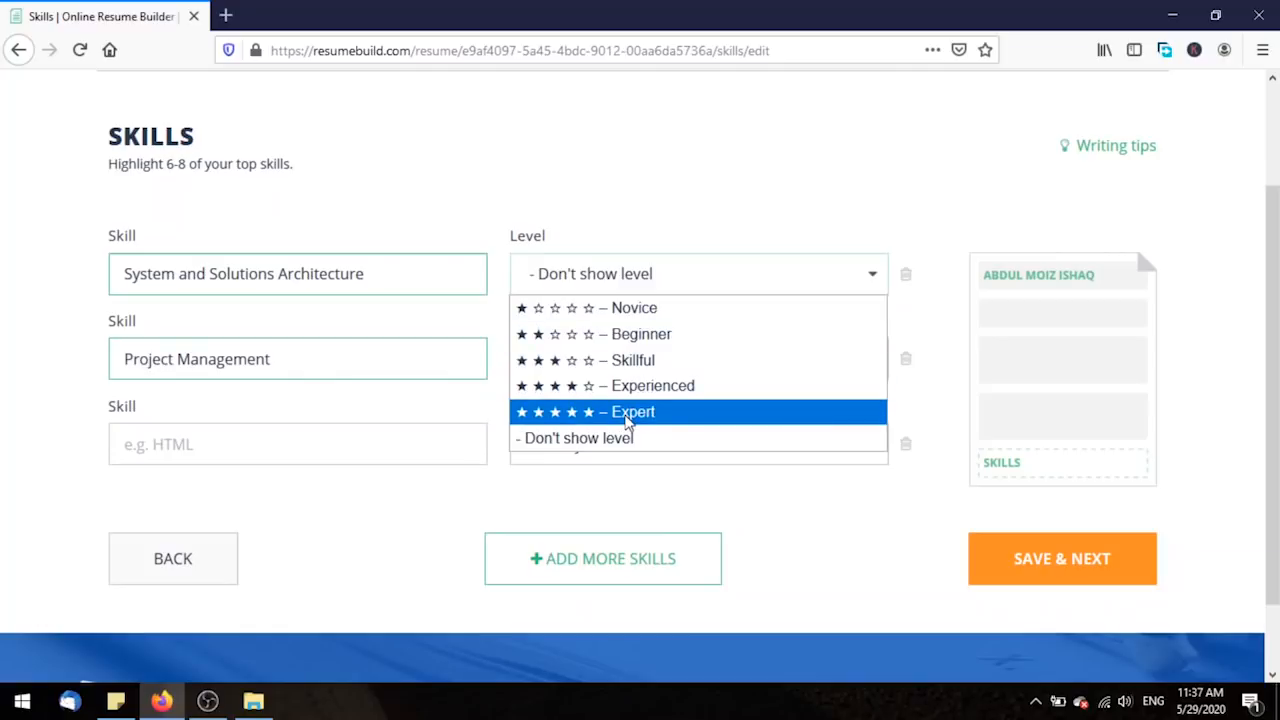
left_click(628, 420)
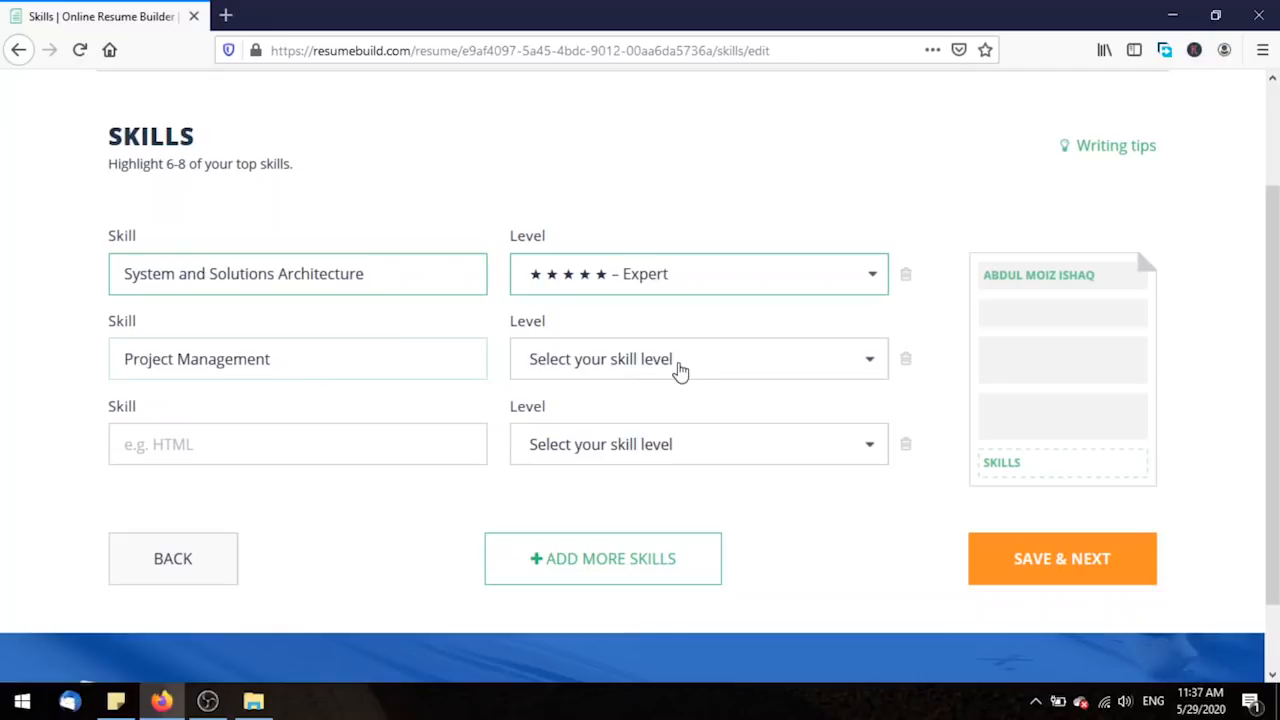
Rate Project Management as Experienced and add another skill row.
left_click(678, 369)
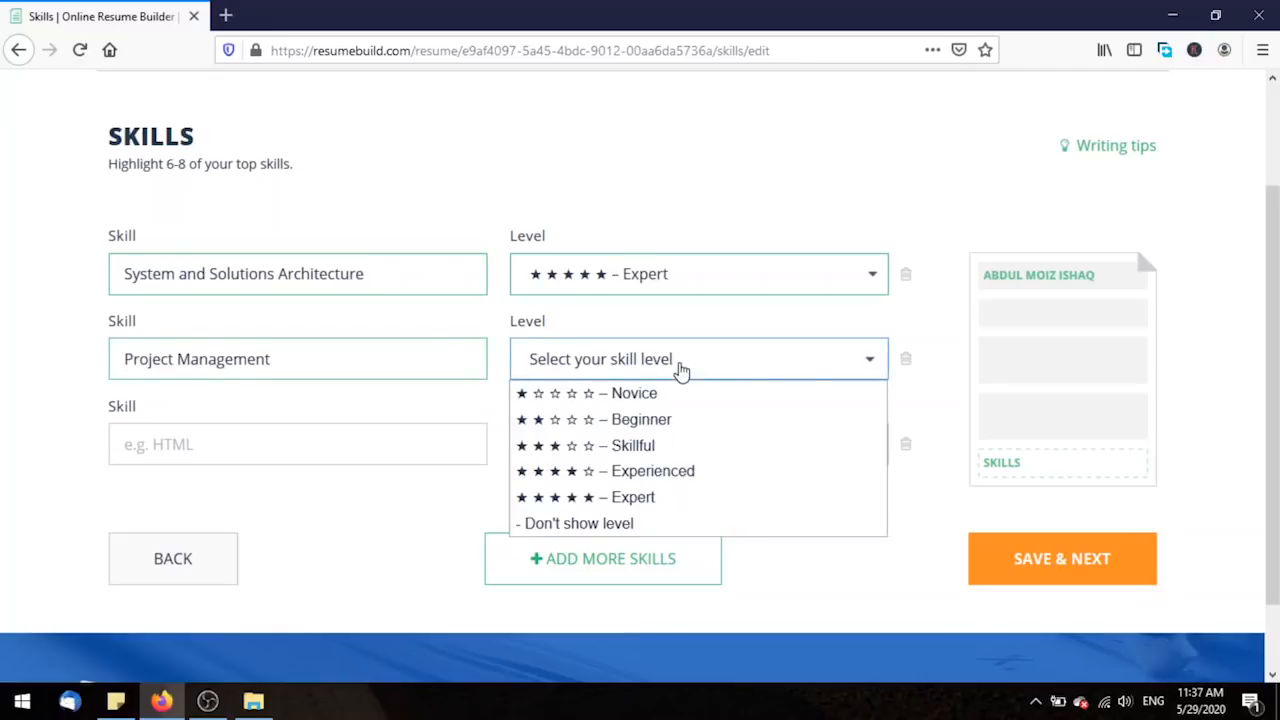
left_click(651, 474)
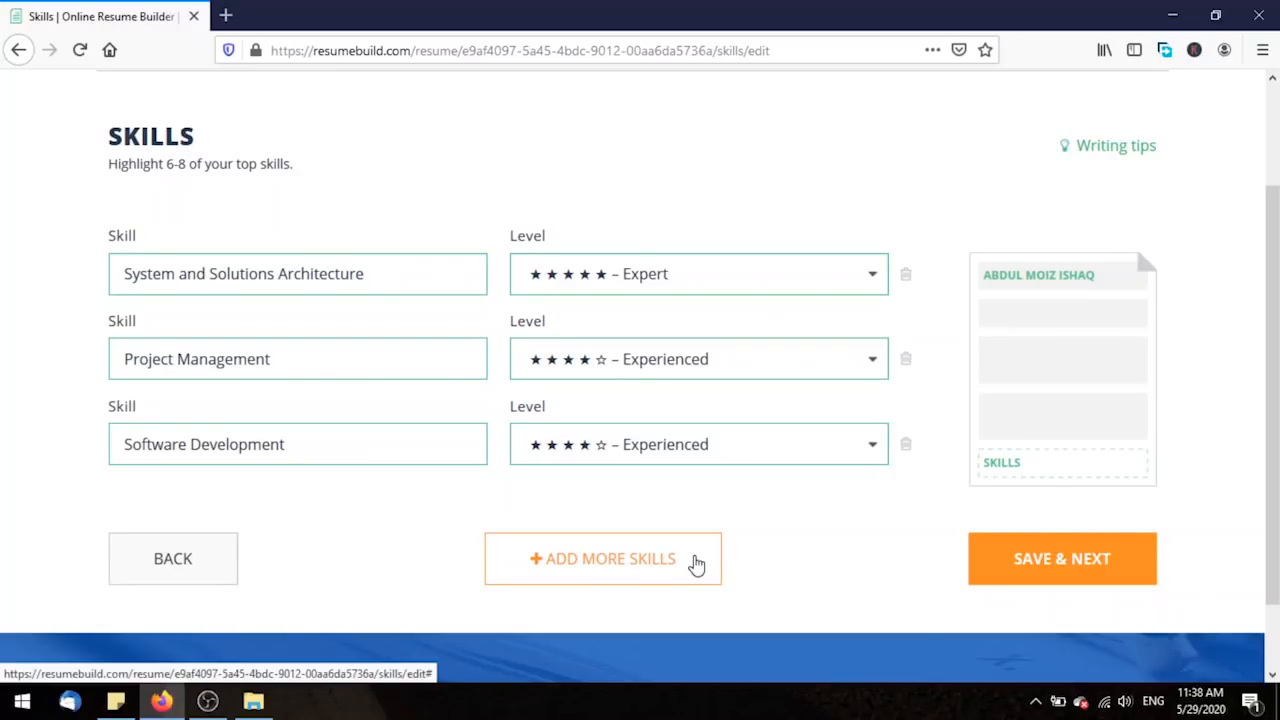
left_click(697, 565)
Save the skills list with SAVE & NEXT and reach the Summary tips page.
scroll(750, 535, "down", 2)
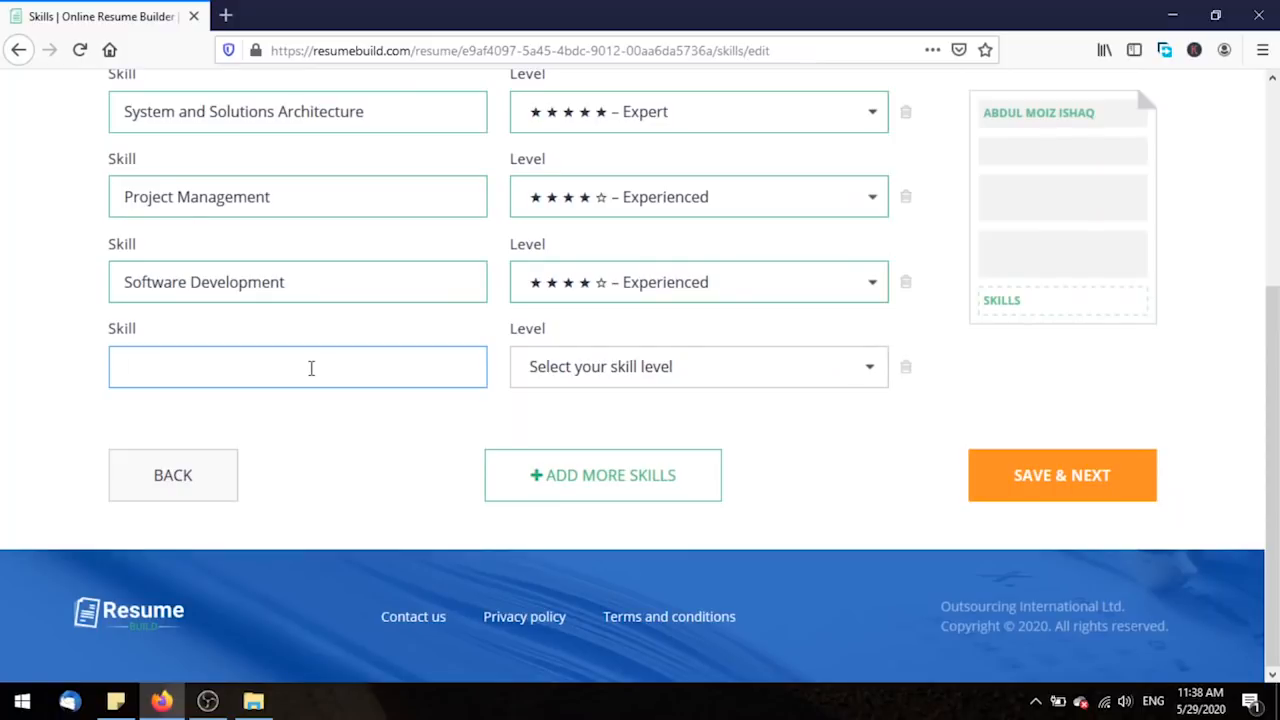
left_click_drag(1276, 373, 1276, 299)
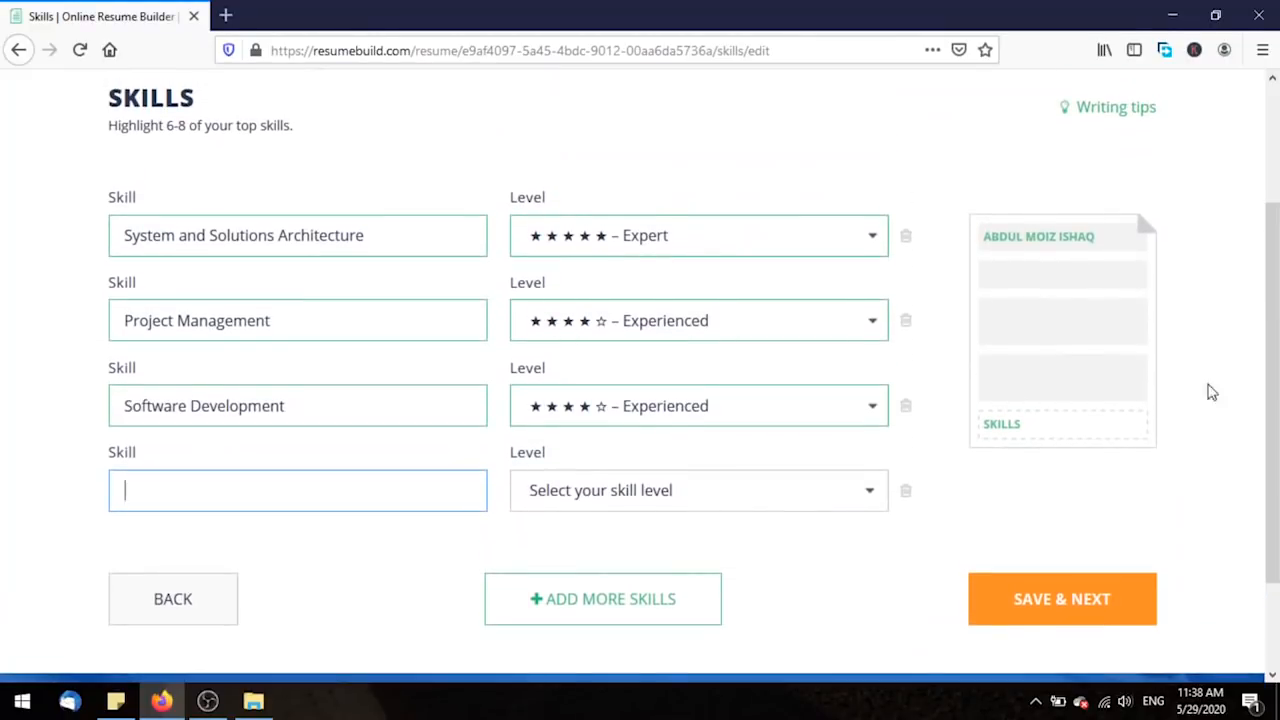
left_click(1125, 599)
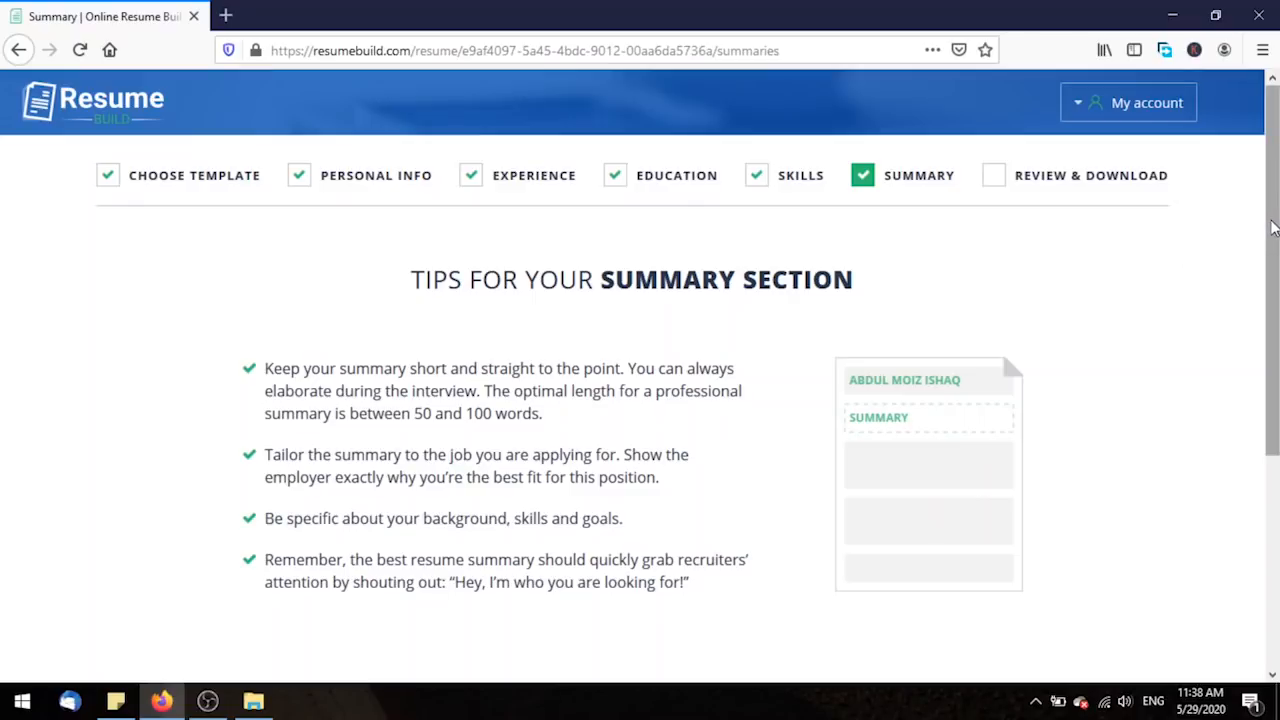
left_click_drag(1273, 227, 1268, 289)
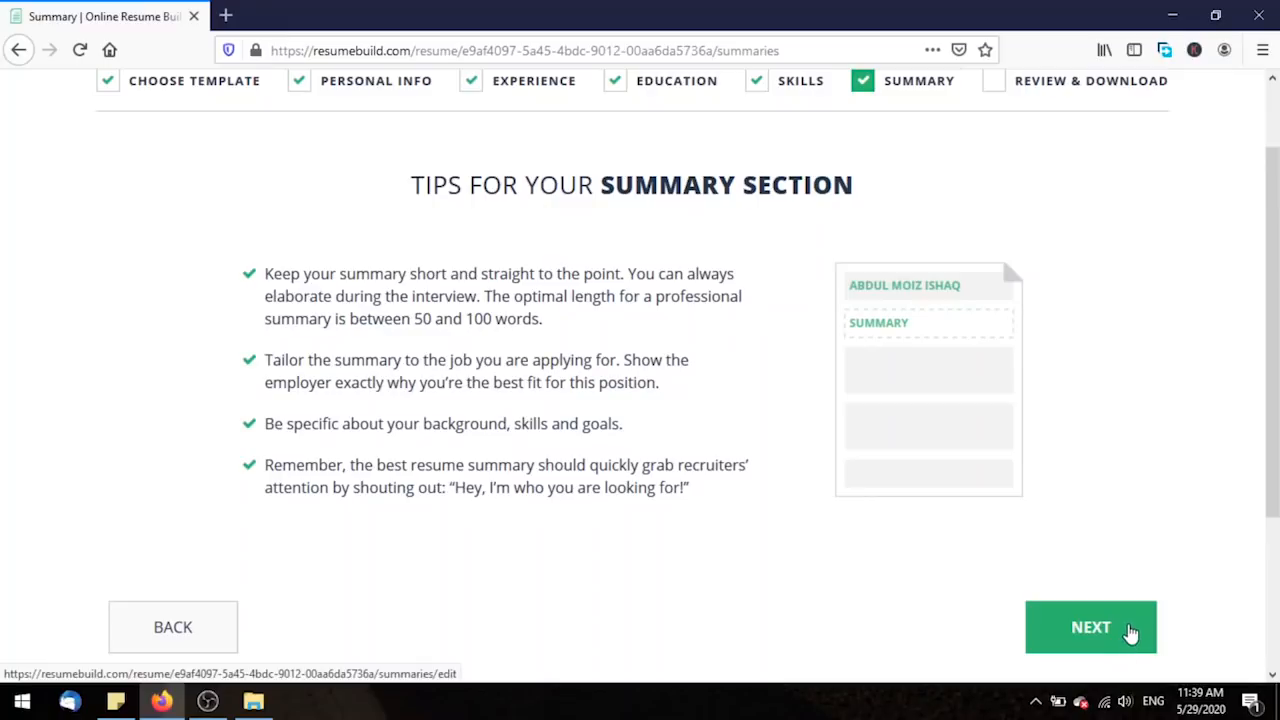
Go past the Summary tips to the empty Professional Summary editor with its examples.
left_click(1128, 626)
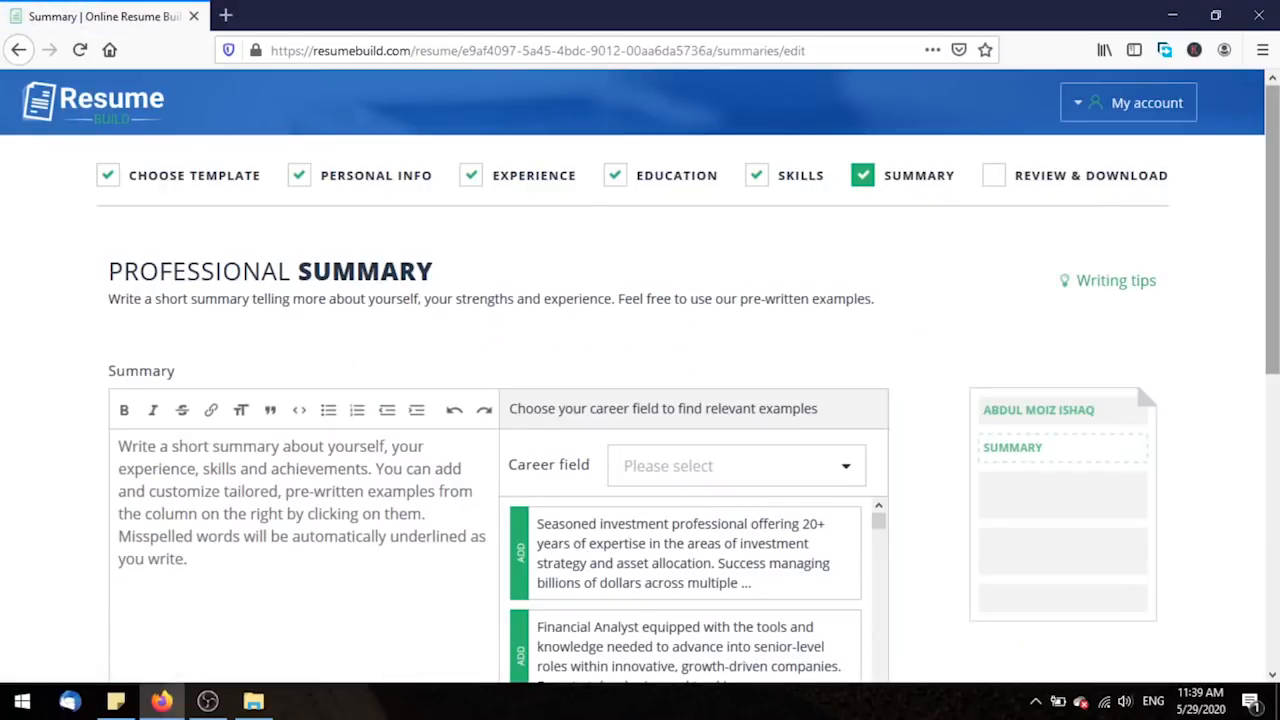
scroll(1133, 118, "down", 3)
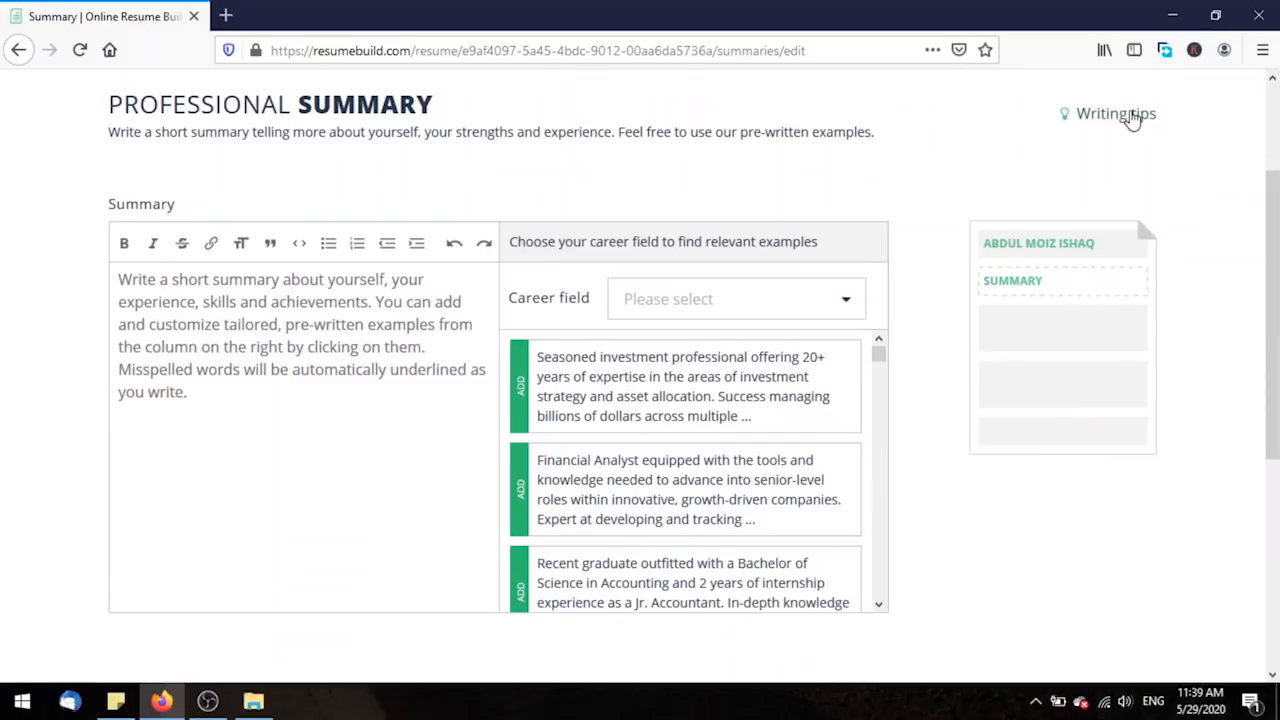
Pick the Computers & Technology career field and insert the Software Engineer example summary.
left_click(1133, 116)
left_click(236, 388)
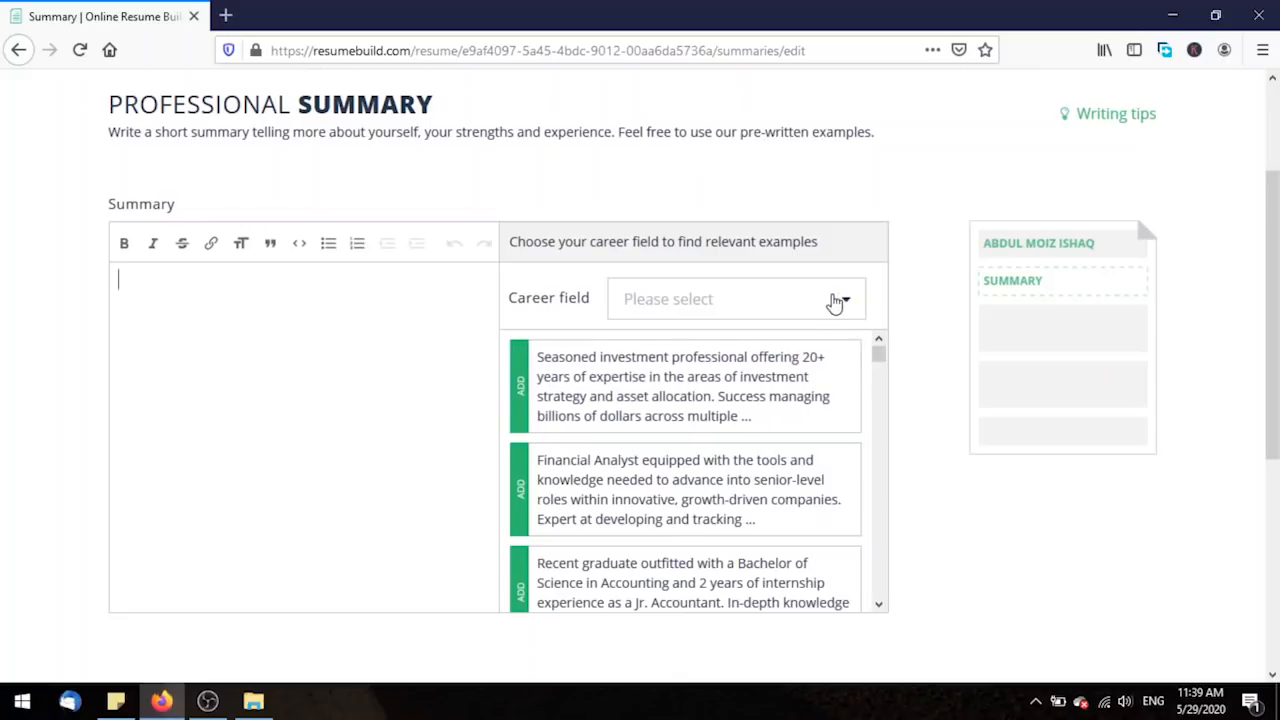
left_click(835, 303)
left_click_drag(851, 357, 857, 385)
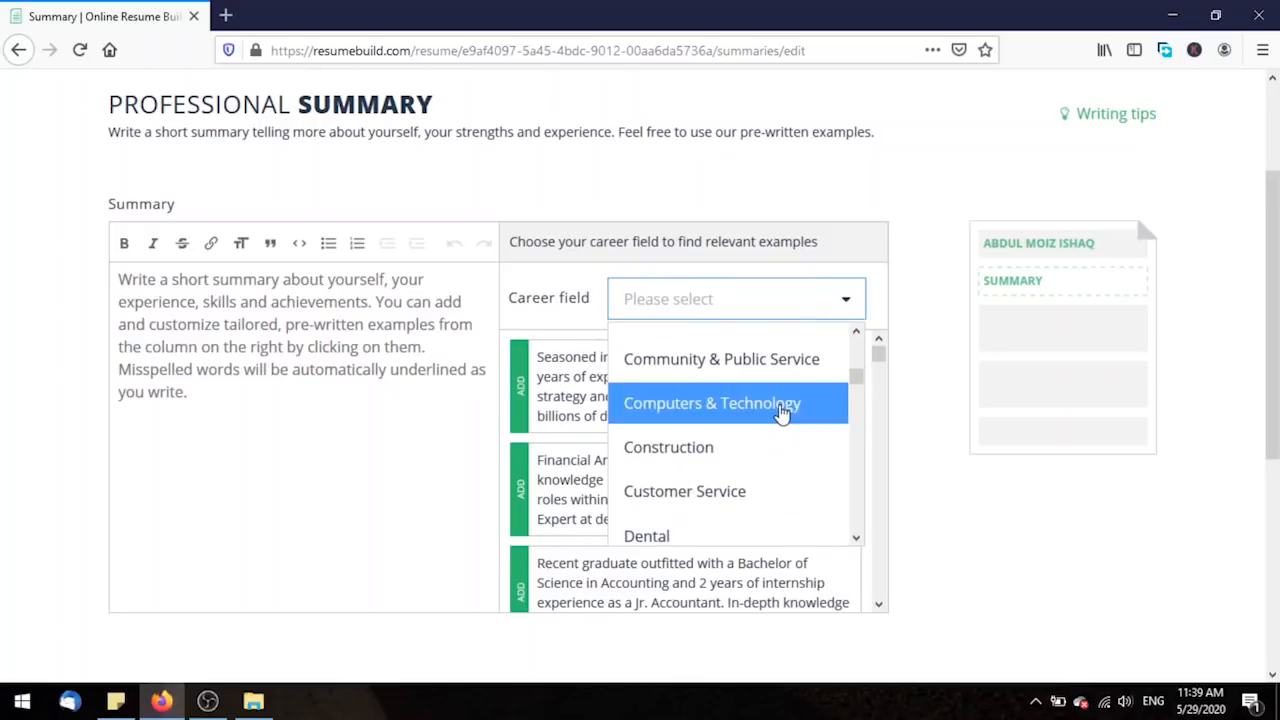
left_click(782, 413)
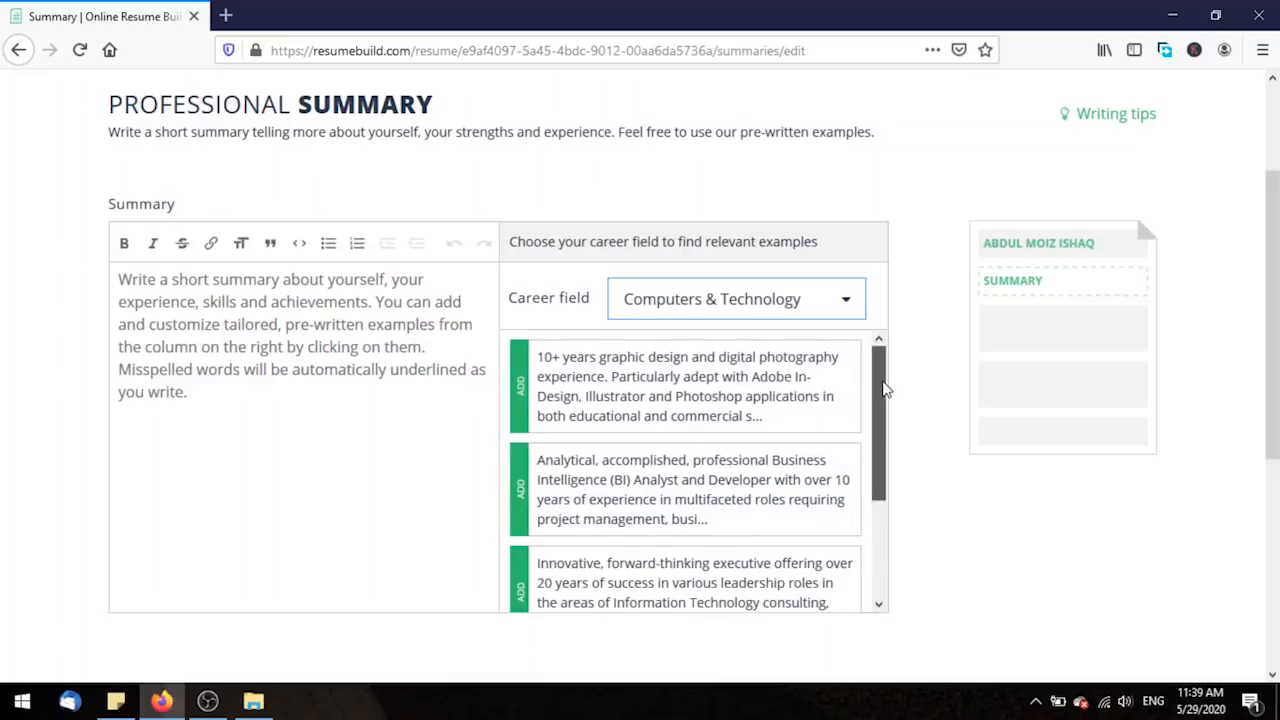
mouse_move(880, 374)
left_mouse_down()
mouse_move(880, 531)
mouse_move(881, 386)
left_mouse_up()
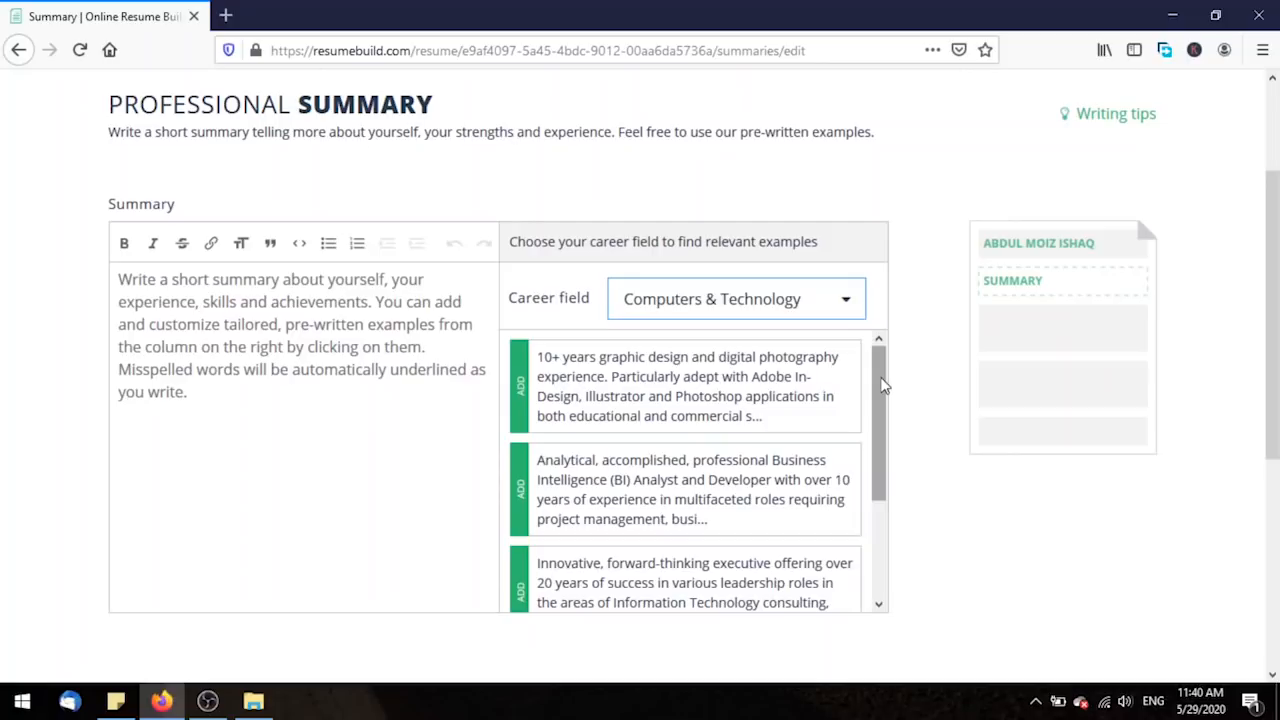
left_click_drag(884, 386, 877, 492)
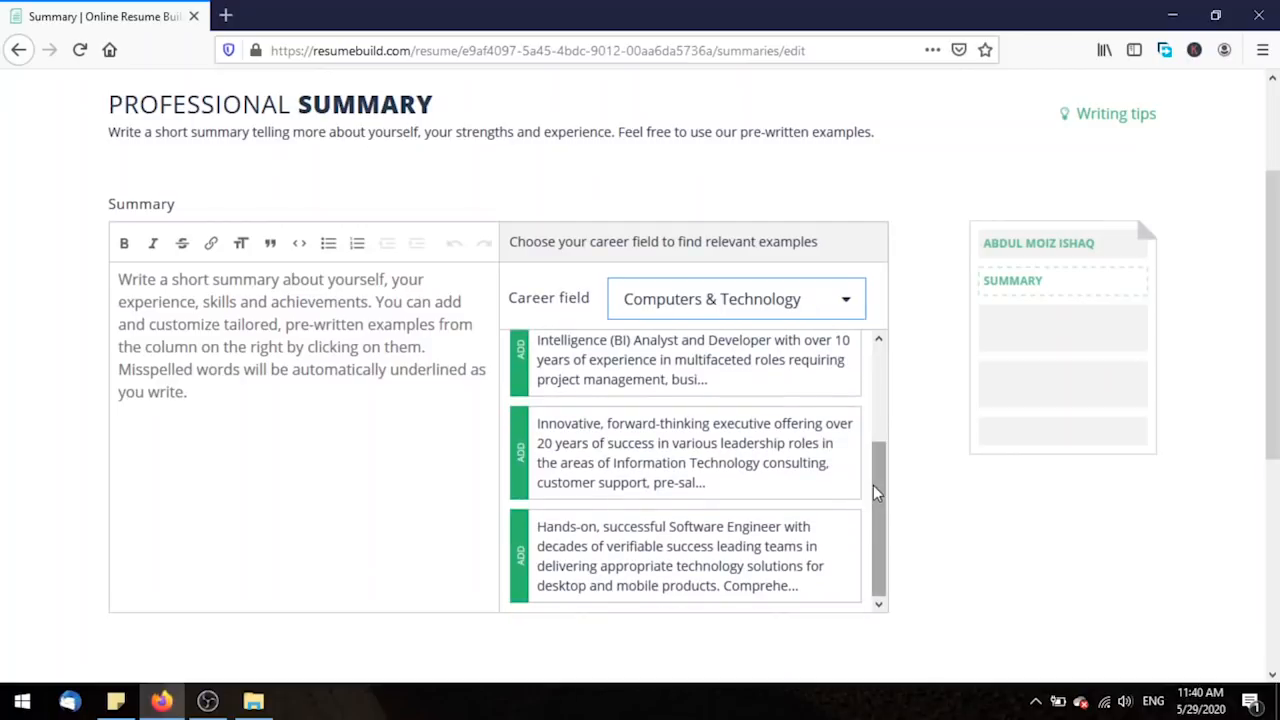
left_click(733, 566)
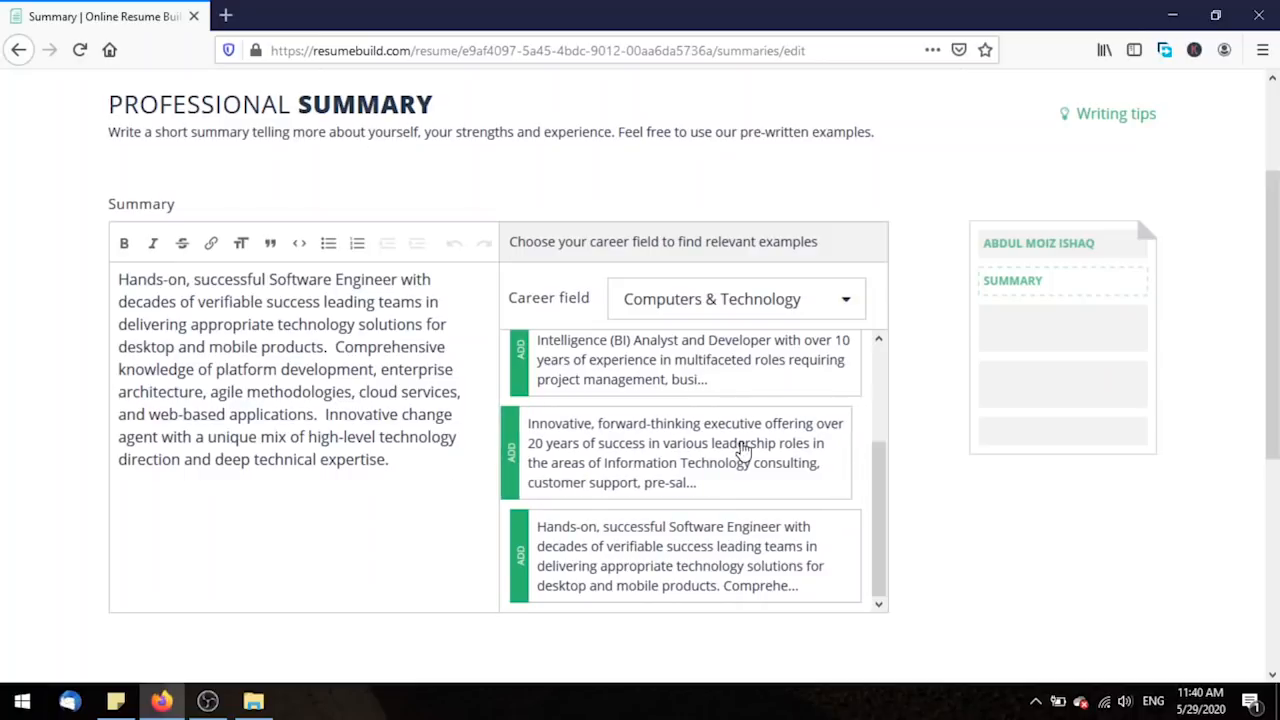
Replace it with the forward-thinking executive example, dropping 'pre-sales engineering' and changing 20 to 11+.
left_click_drag(390, 459, 112, 262)
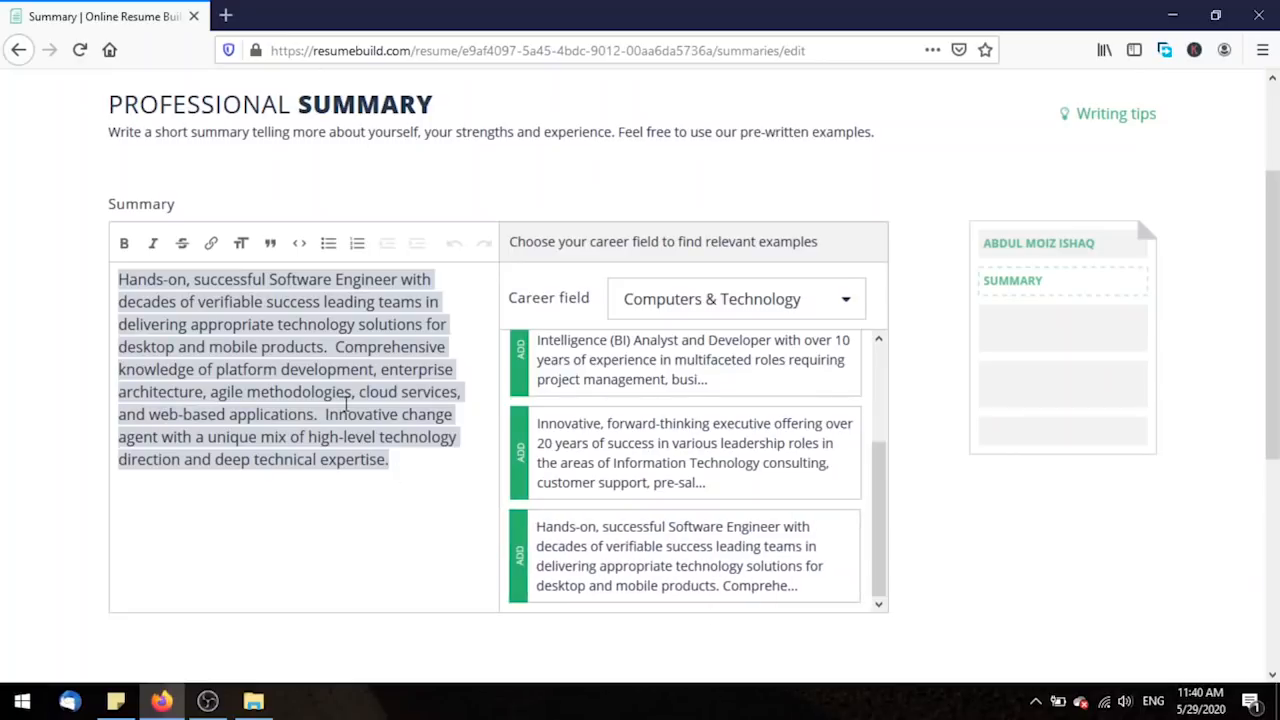
key("Delete")
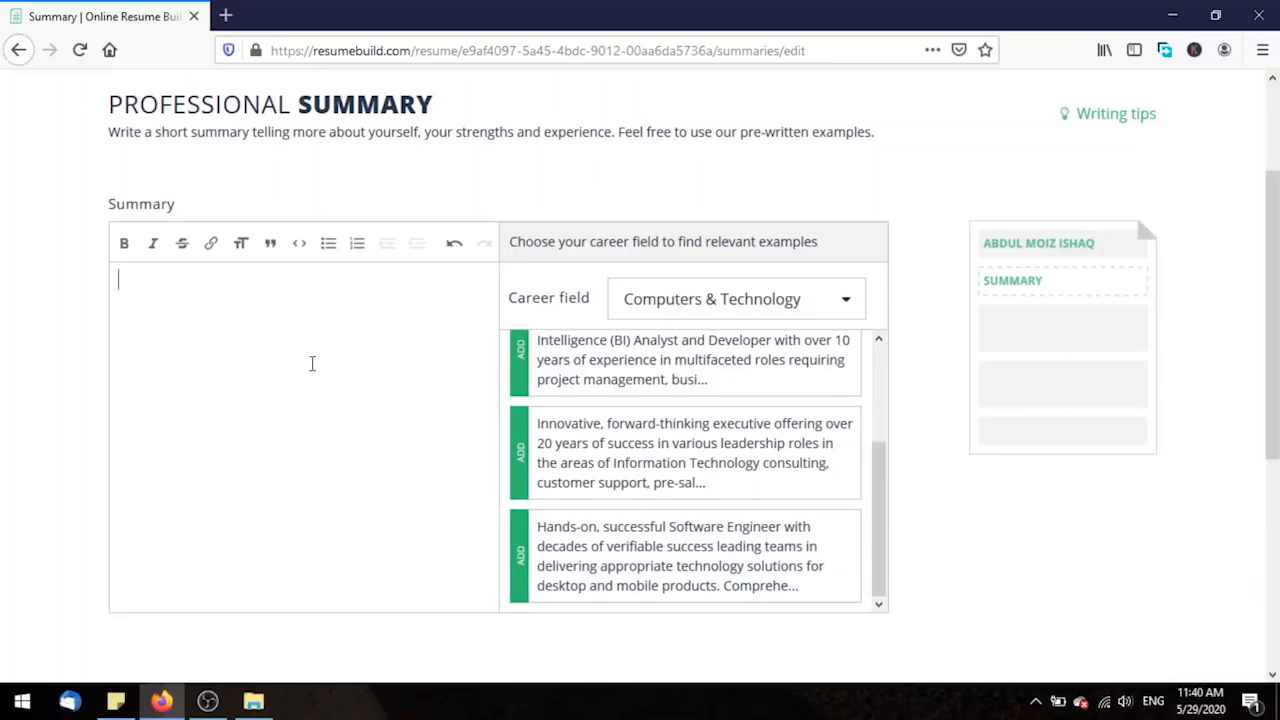
left_click(654, 470)
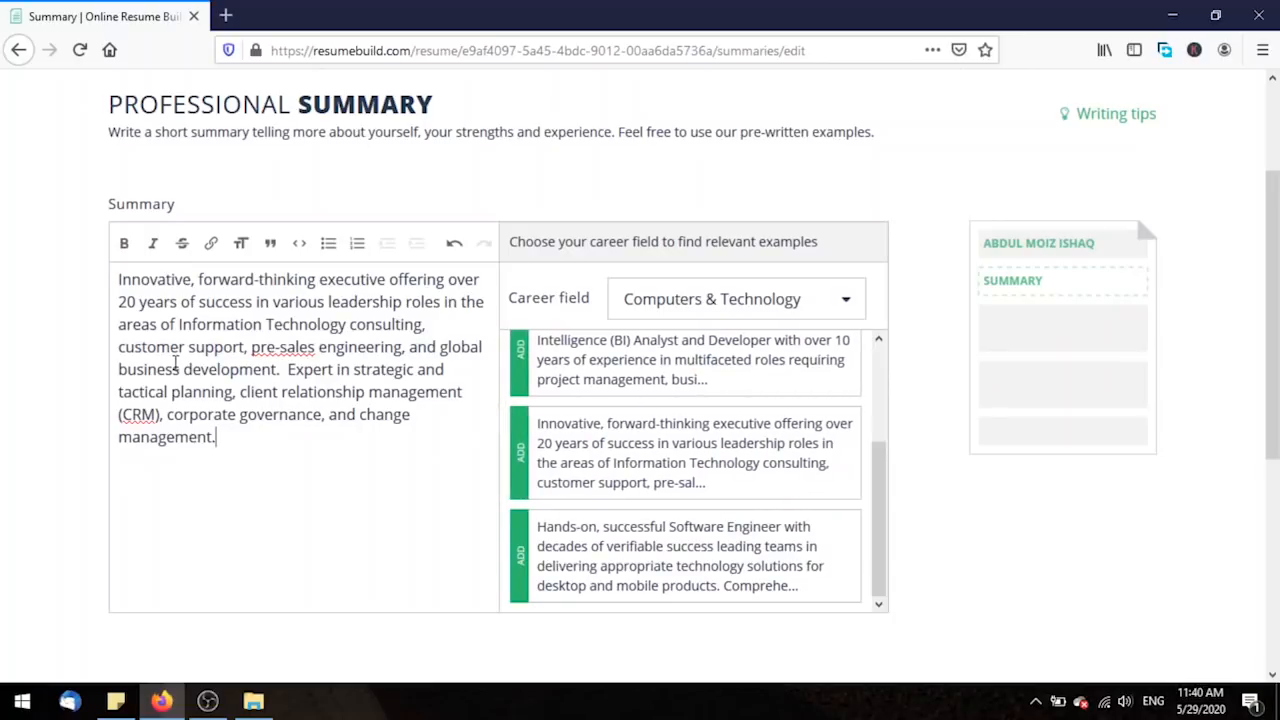
left_click_drag(251, 347, 405, 350)
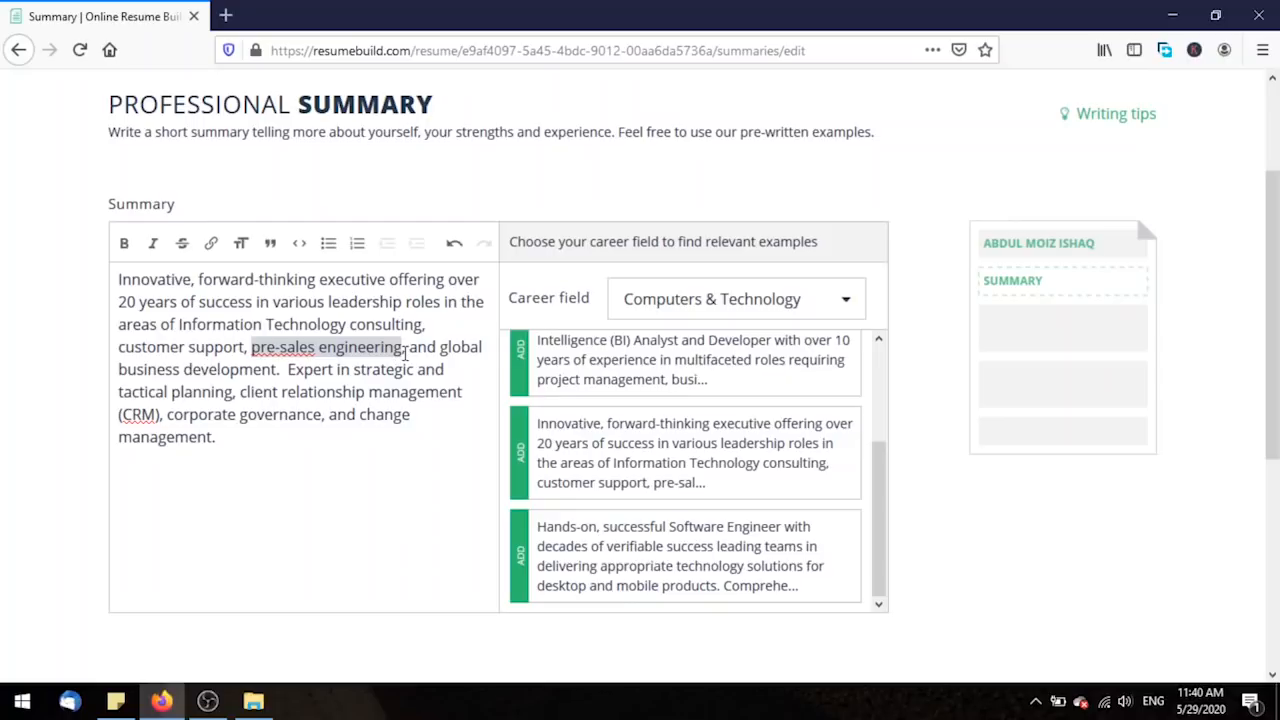
key("BackSpace")
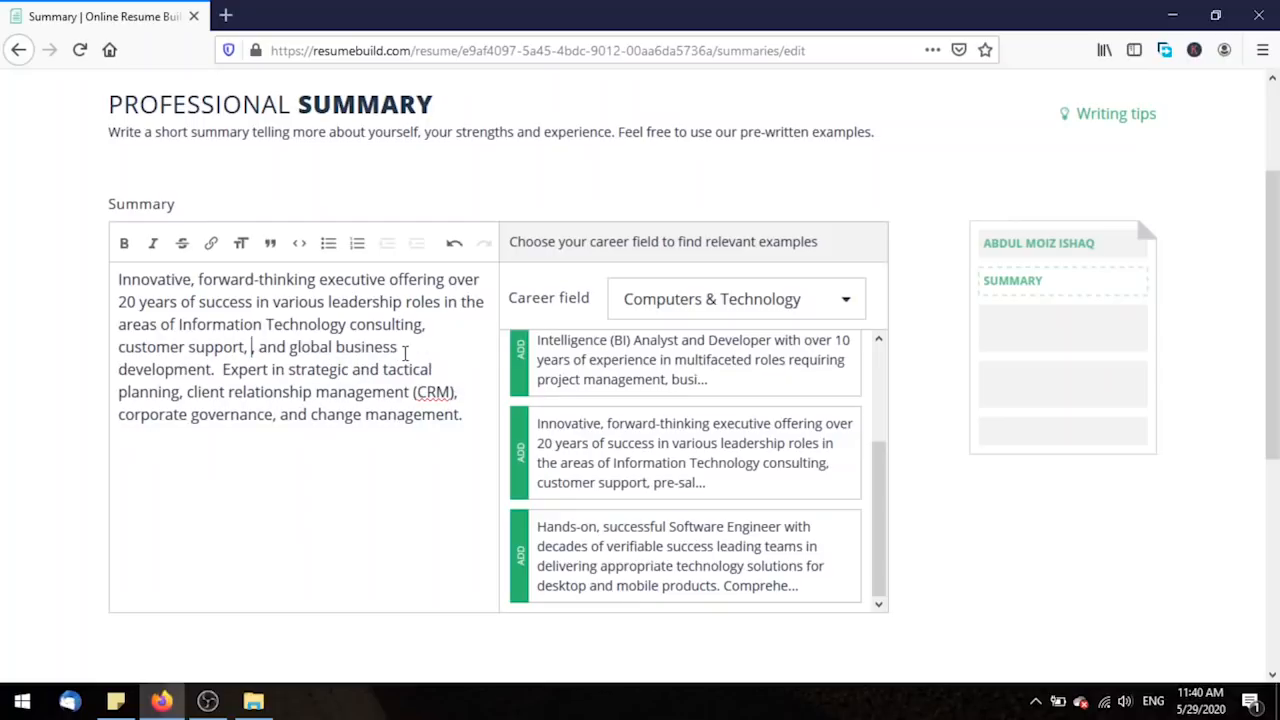
key("Delete")
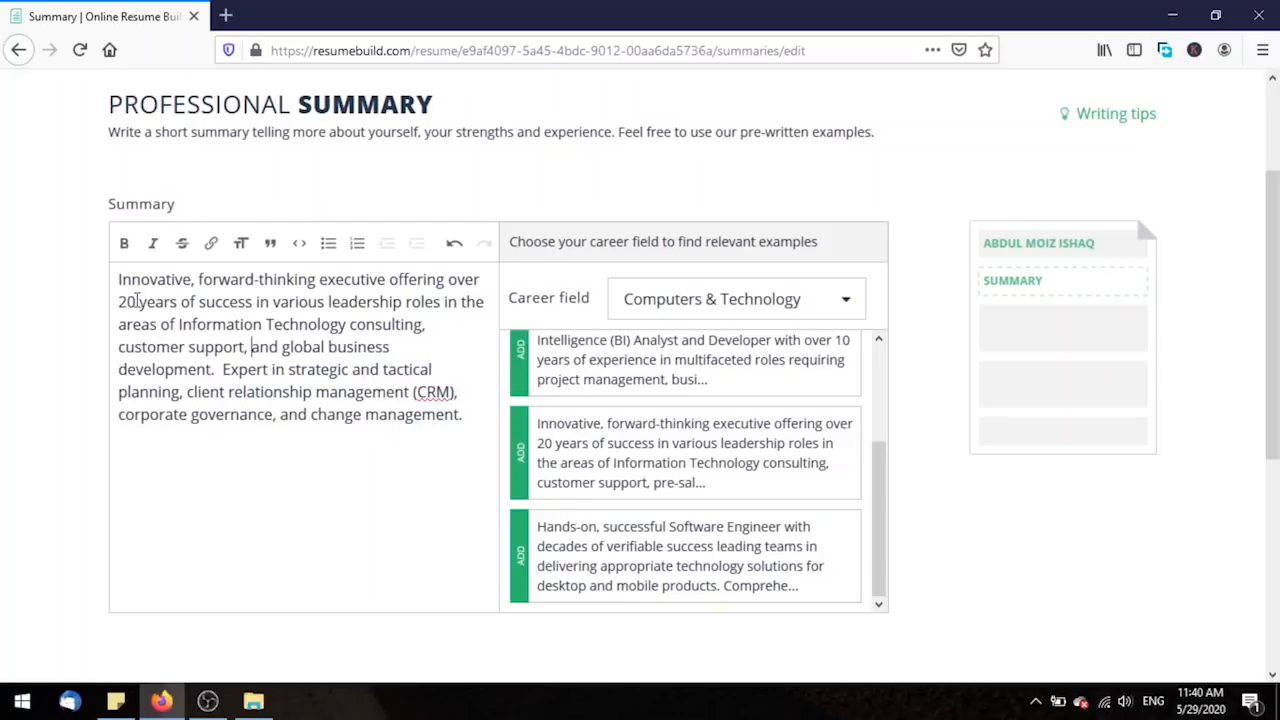
left_click(137, 301)
left_click_drag(135, 301, 121, 301)
key("BackSpace")
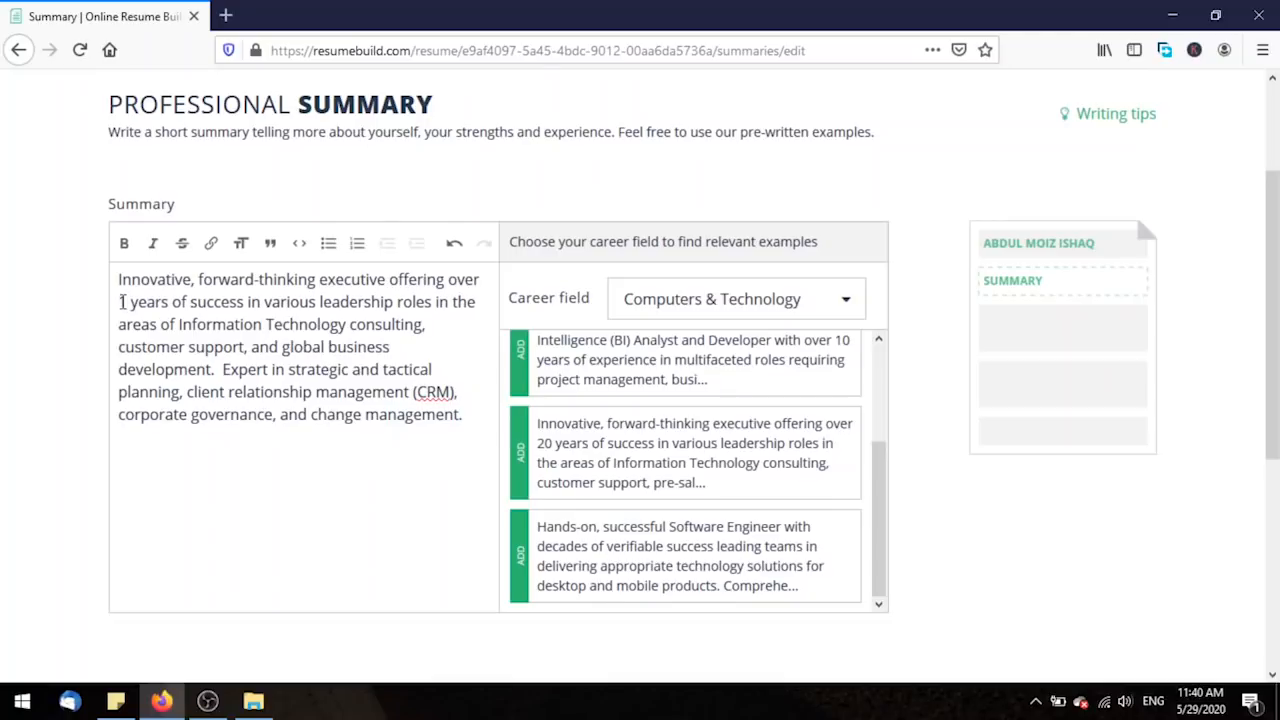
type("11+")
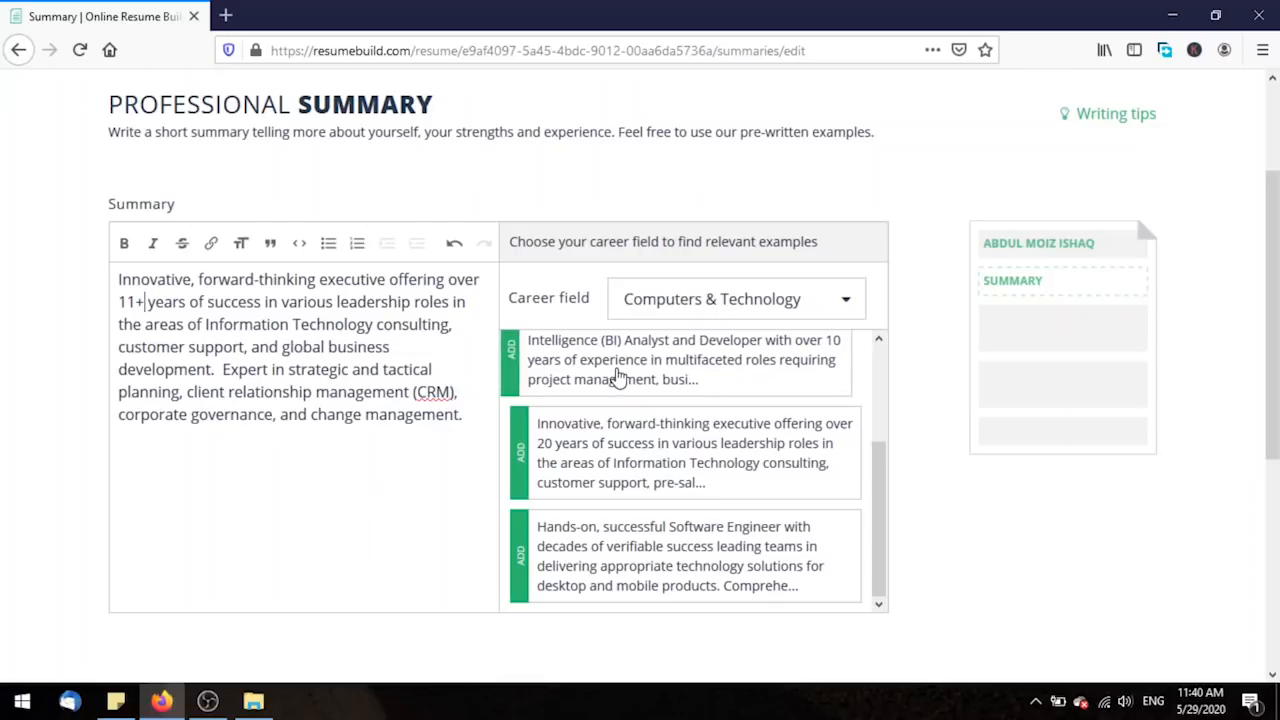
Append the Business Intelligence example, then delete that paragraph again.
left_click(694, 376)
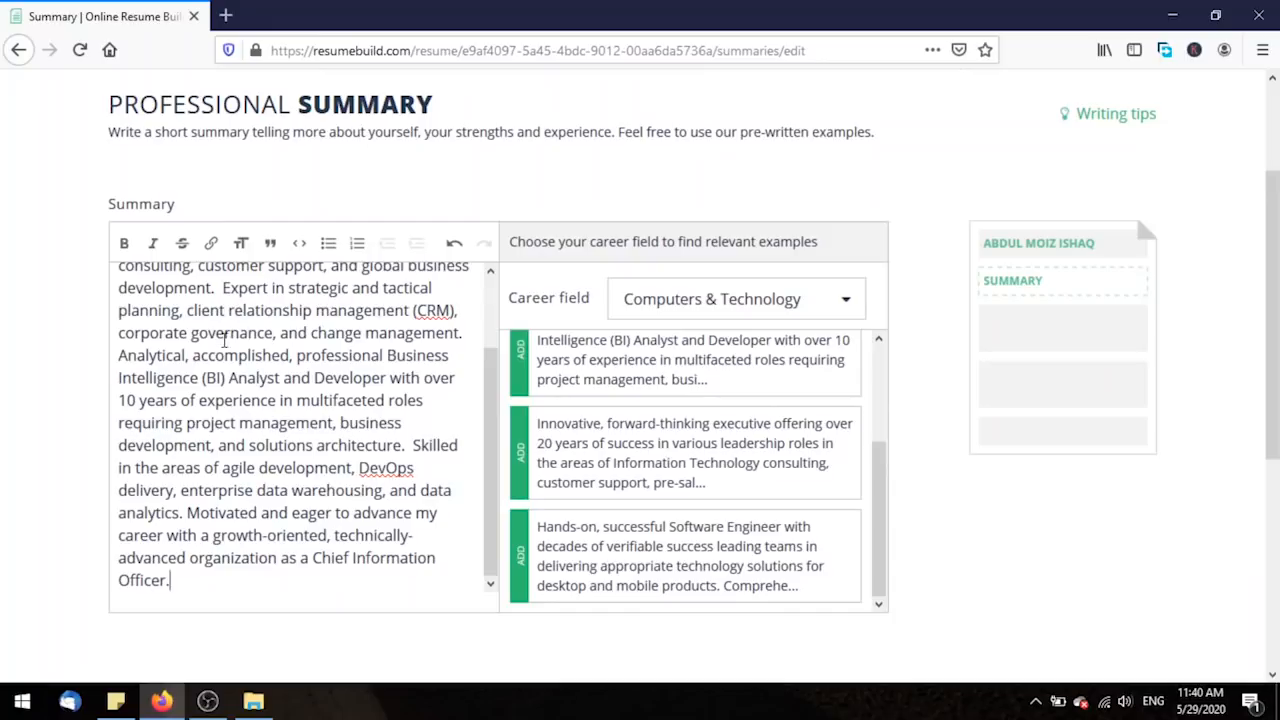
left_click_drag(119, 355, 191, 600)
key("BackSpace")
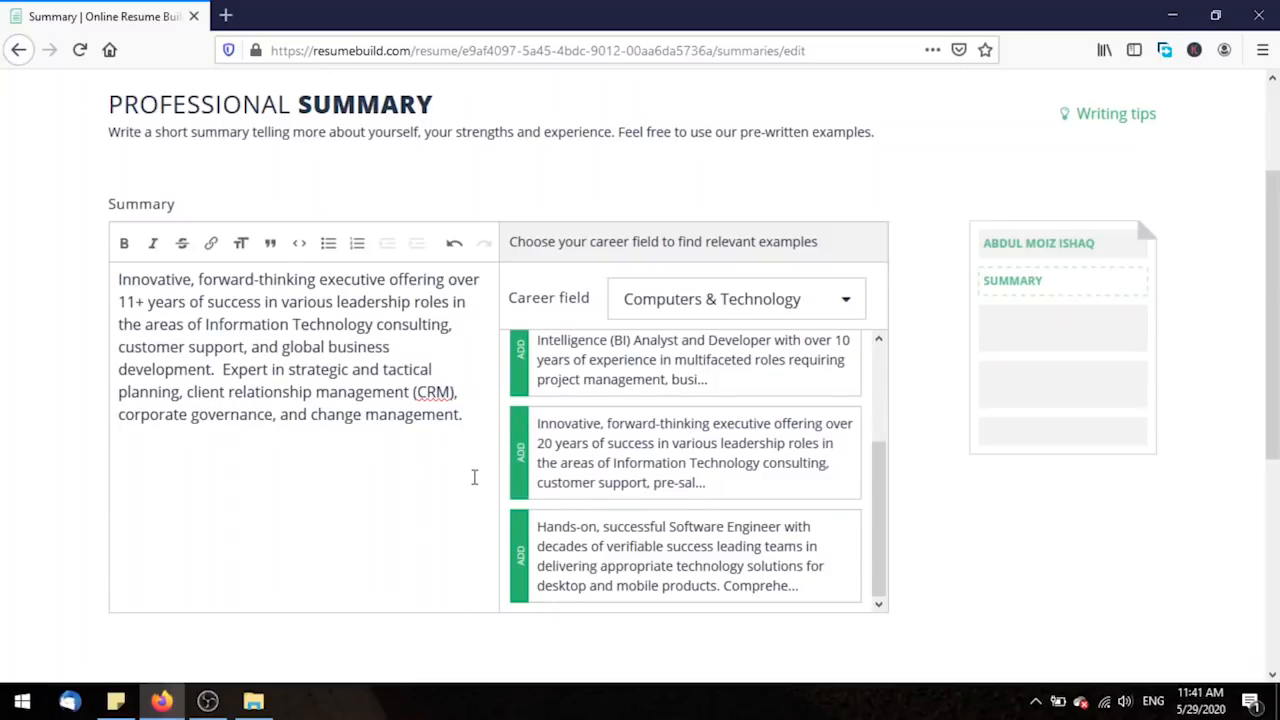
scroll(940, 426, "down", 3)
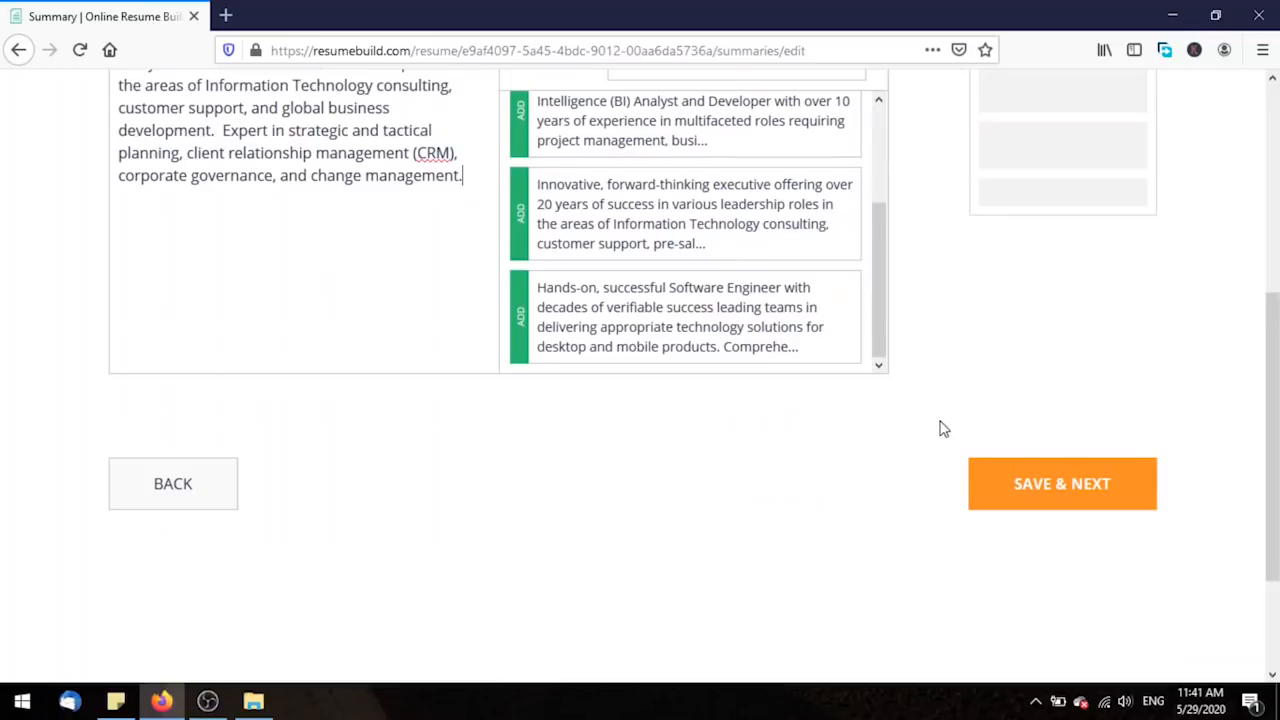
Save the 11+ years summary and open the Review page with the resume preview.
left_click(1127, 487)
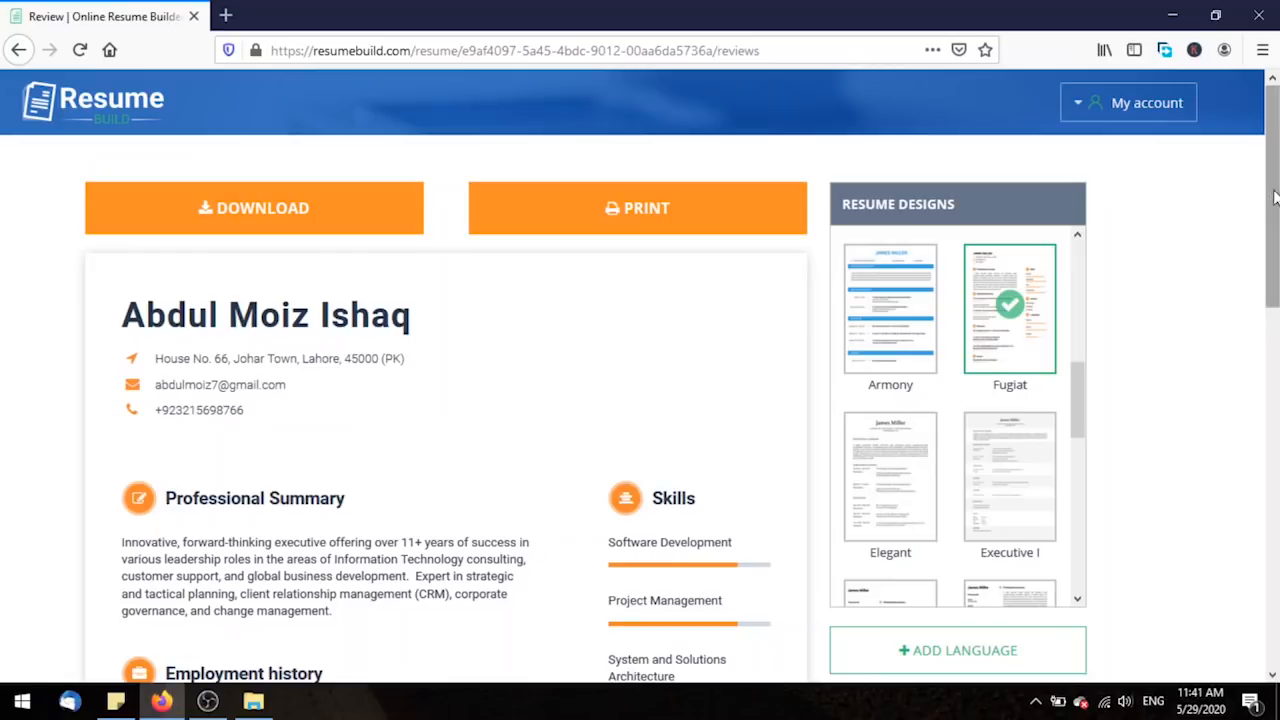
Preview the Armony and Harum designs, then apply the Original design.
mouse_move(1275, 195)
left_mouse_down()
mouse_move(1260, 540)
mouse_move(1262, 191)
left_mouse_up()
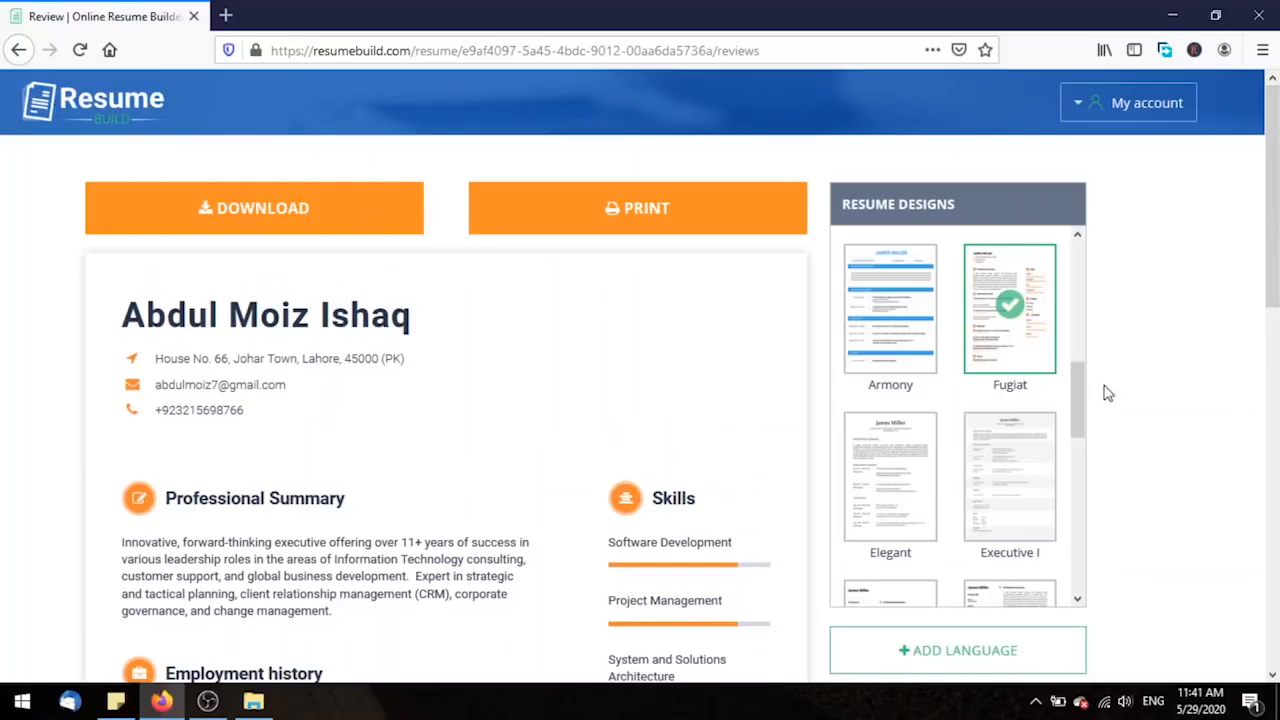
left_click(890, 315)
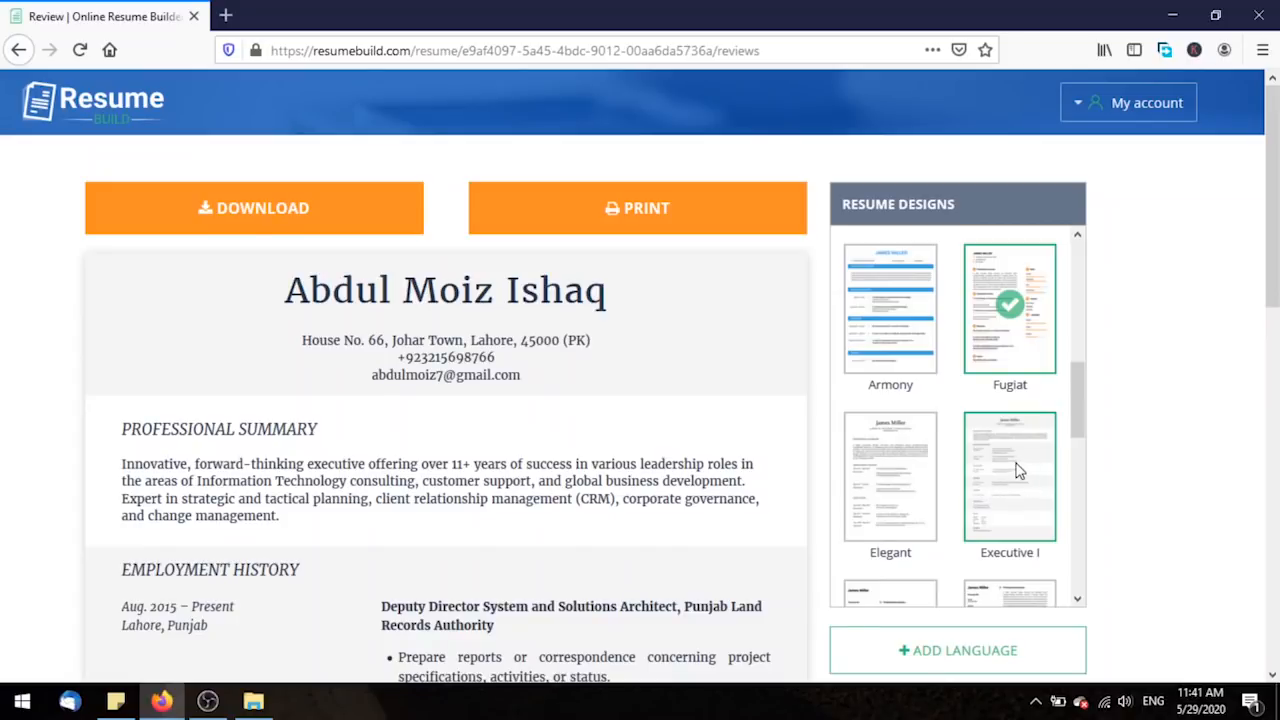
scroll(1017, 470, "down", 3)
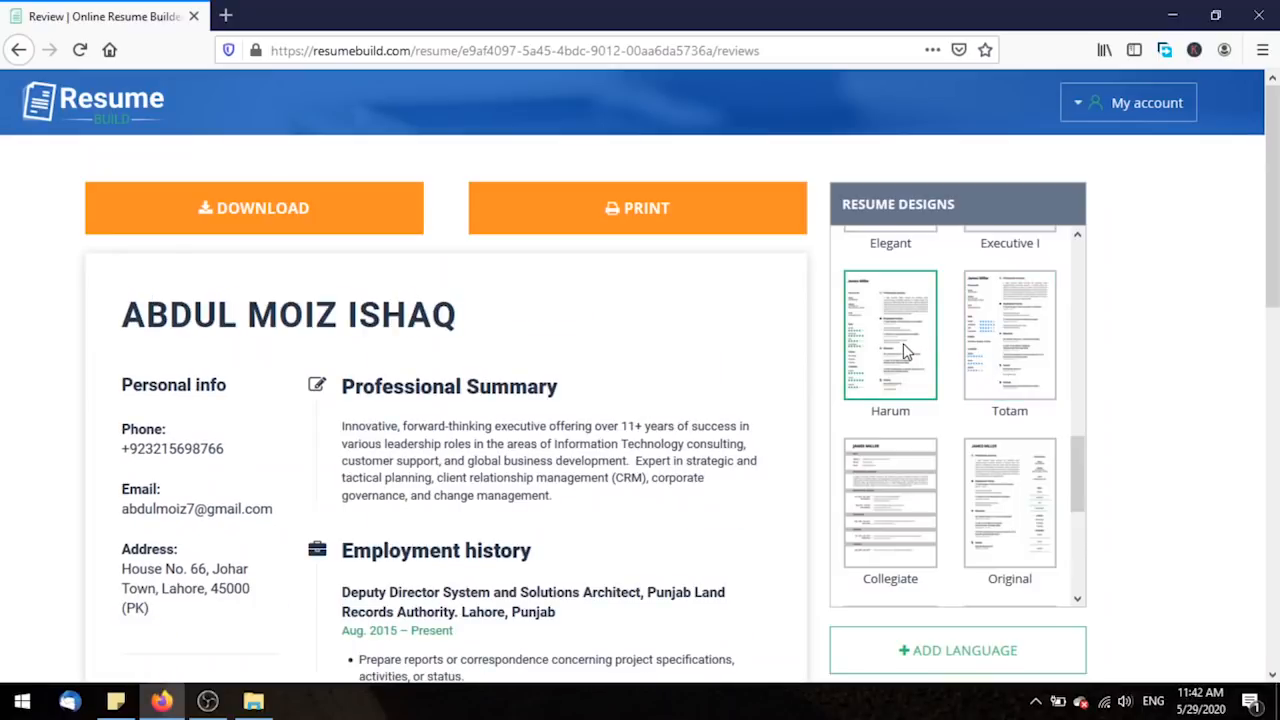
left_click(903, 343)
left_click_drag(1273, 239, 1273, 297)
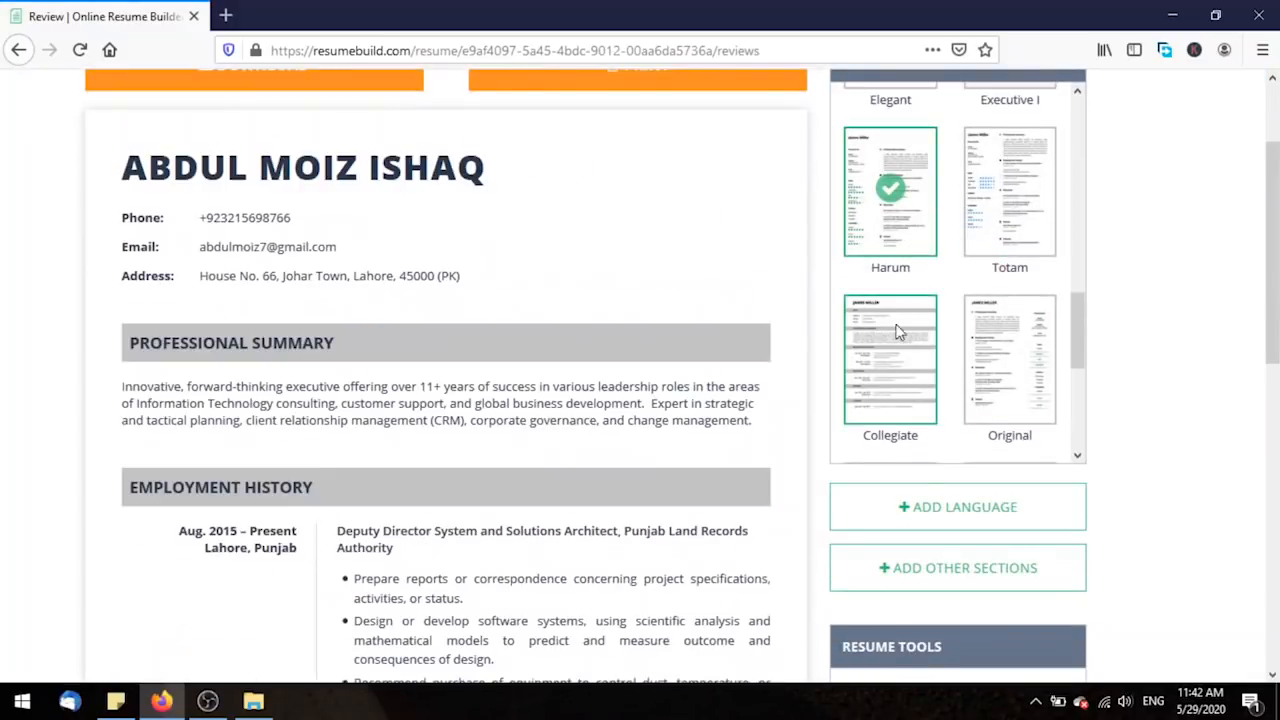
left_click(1000, 352)
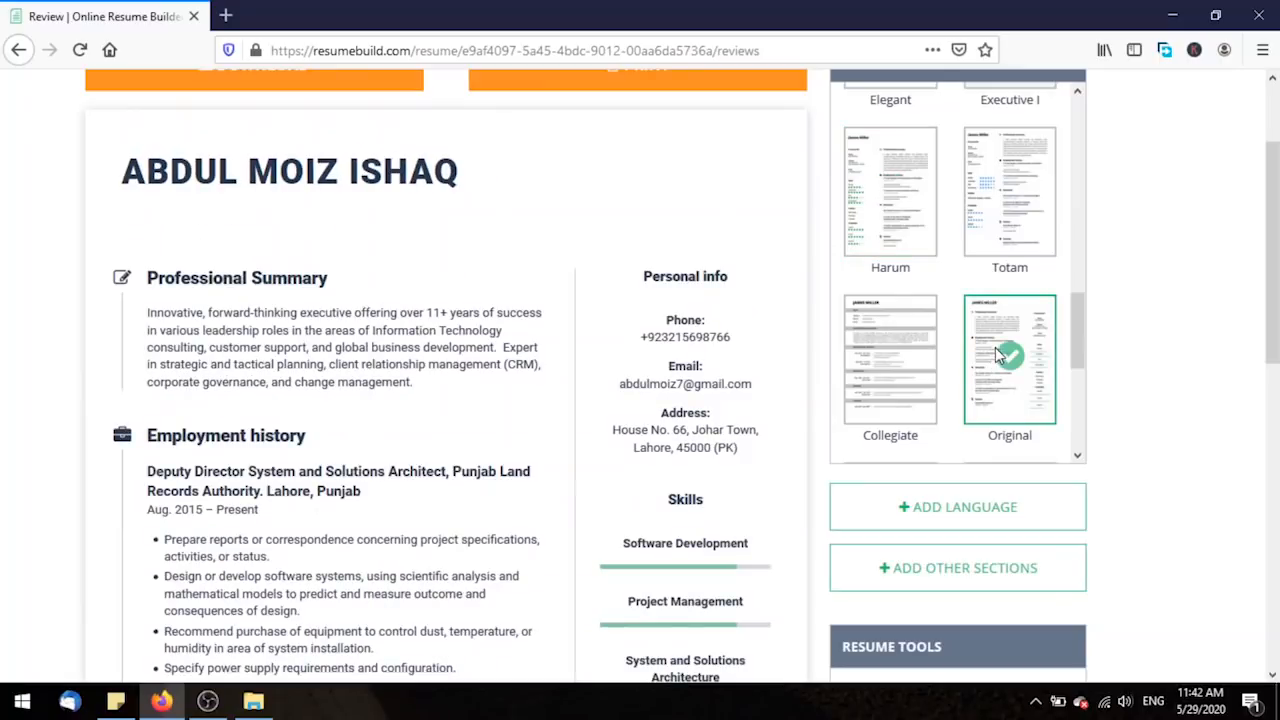
left_click_drag(1272, 268, 1274, 294)
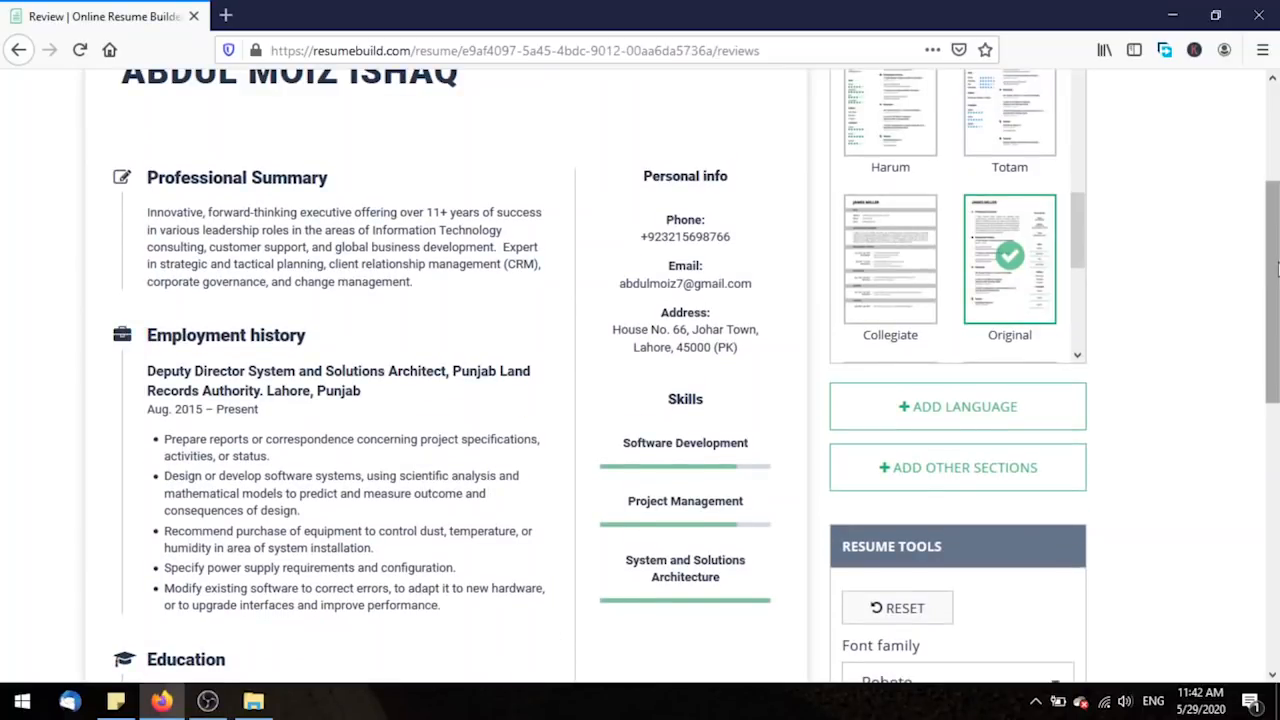
left_click_drag(1274, 273, 1258, 344)
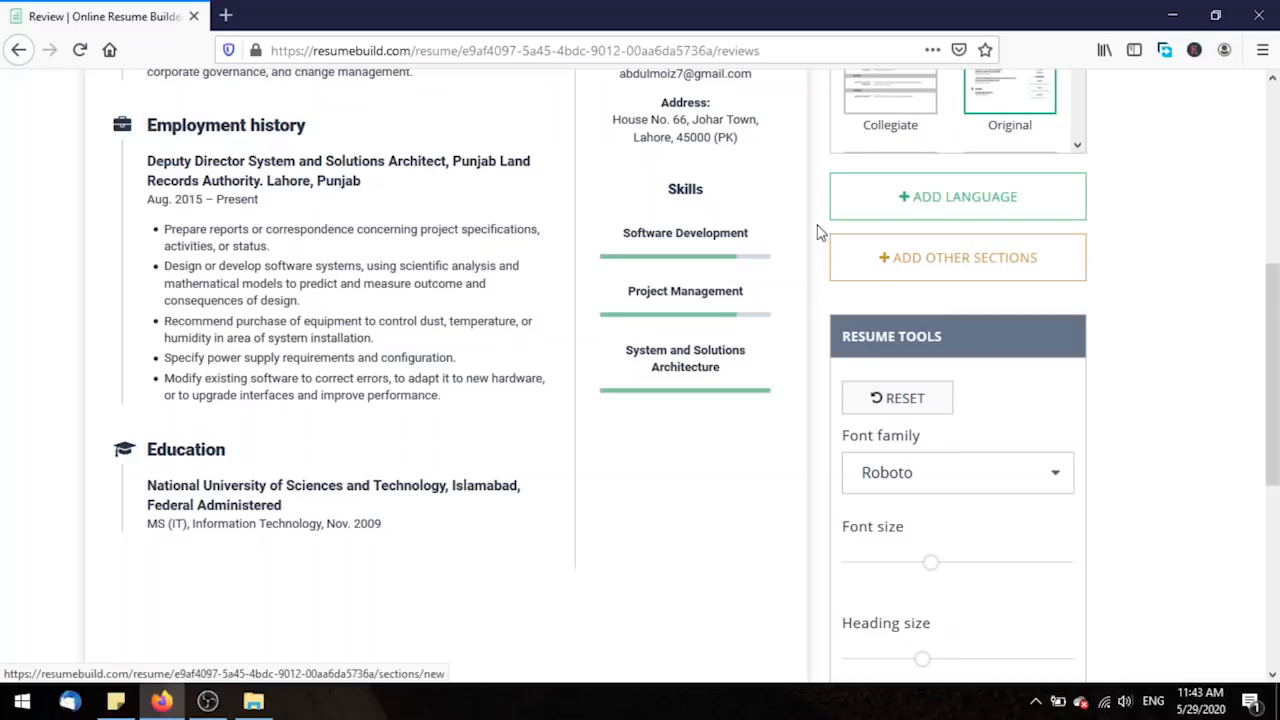
mouse_move(658, 204)
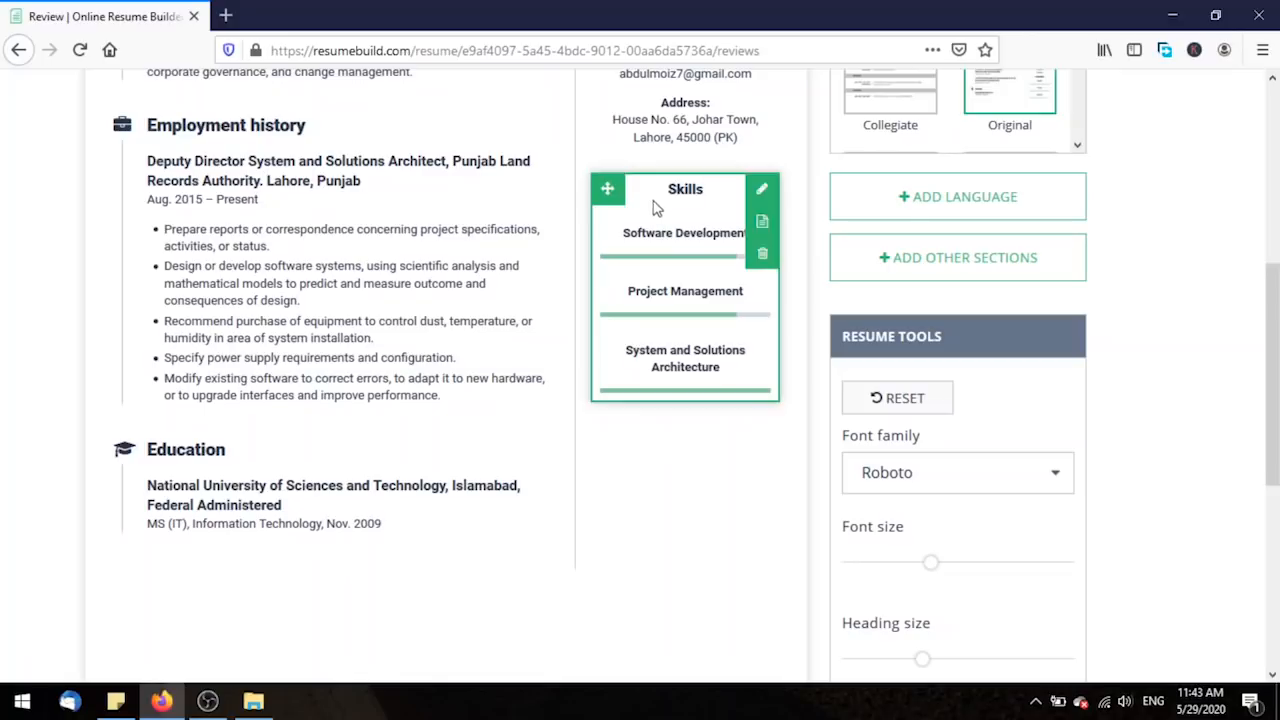
mouse_move(354, 463)
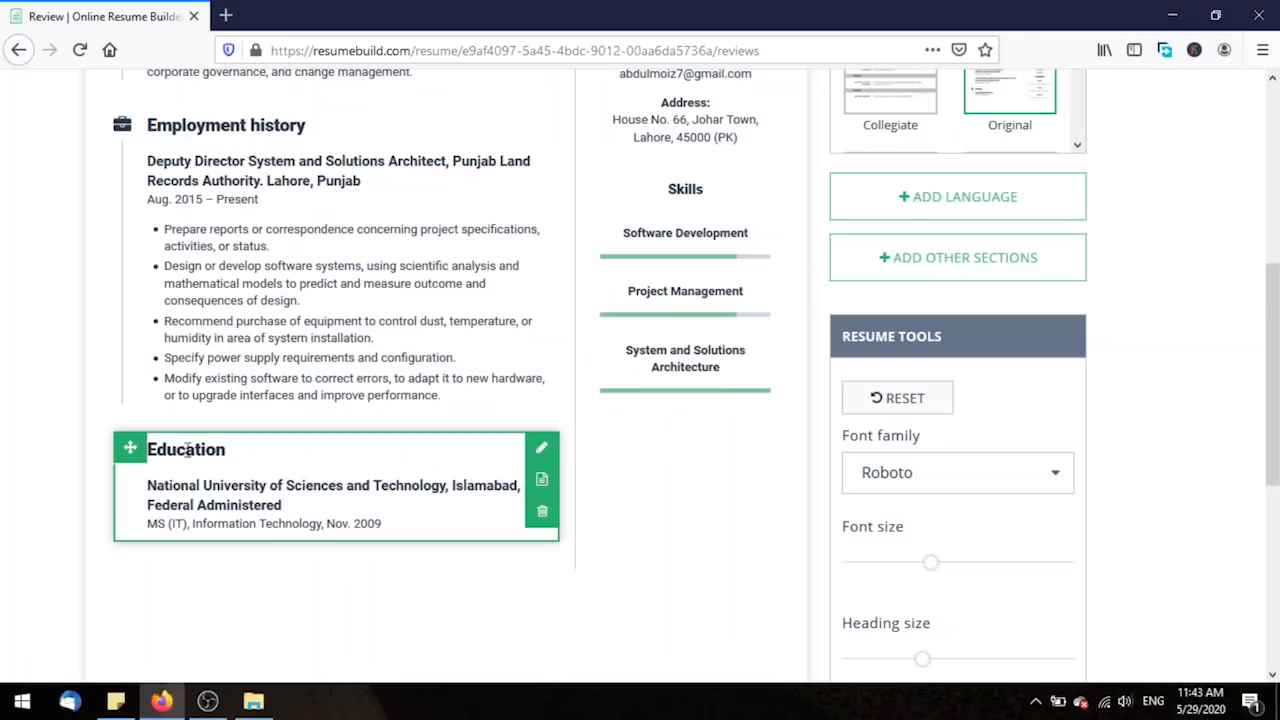
mouse_move(240, 121)
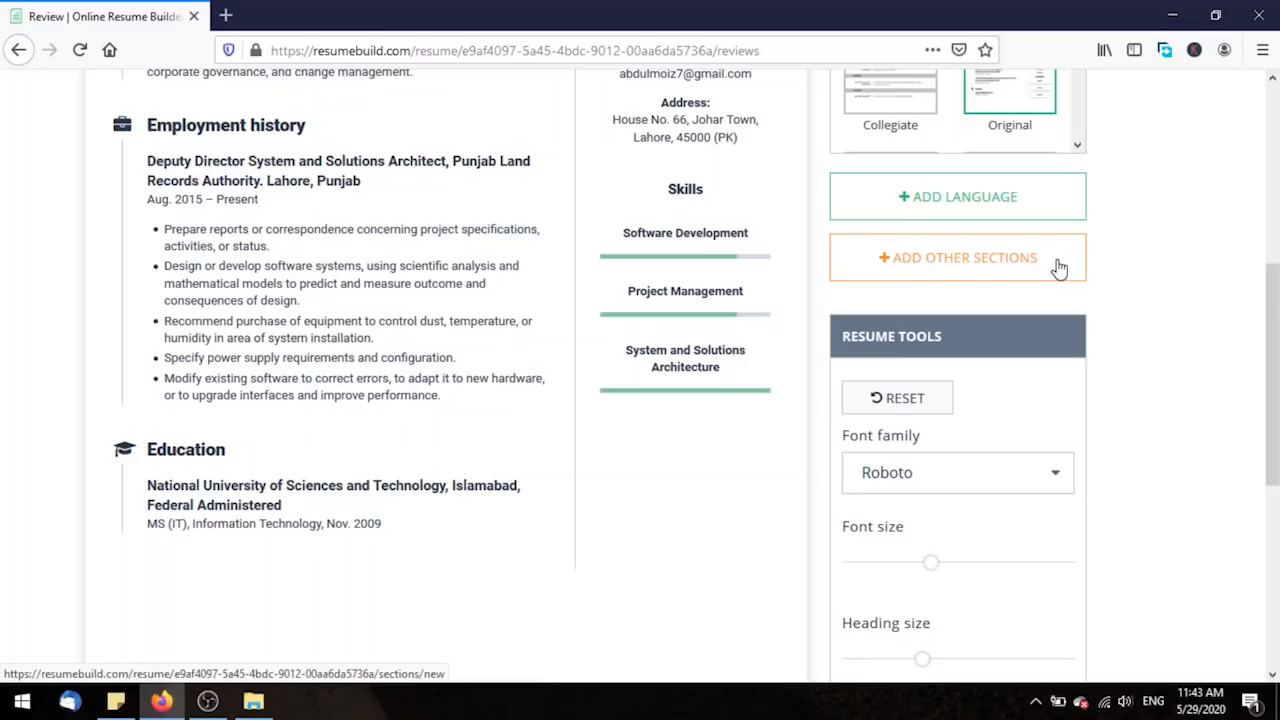
scroll(1059, 268, "up", 3)
mouse_move(678, 248)
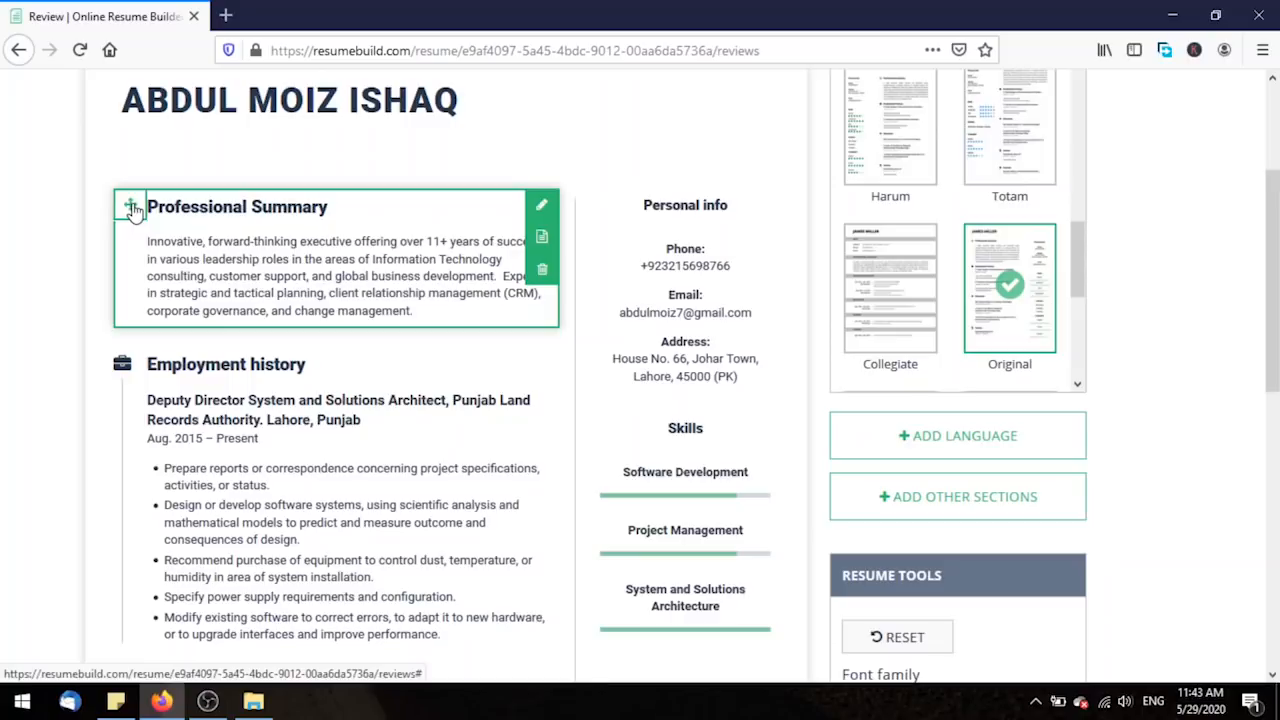
left_click_drag(130, 207, 124, 477)
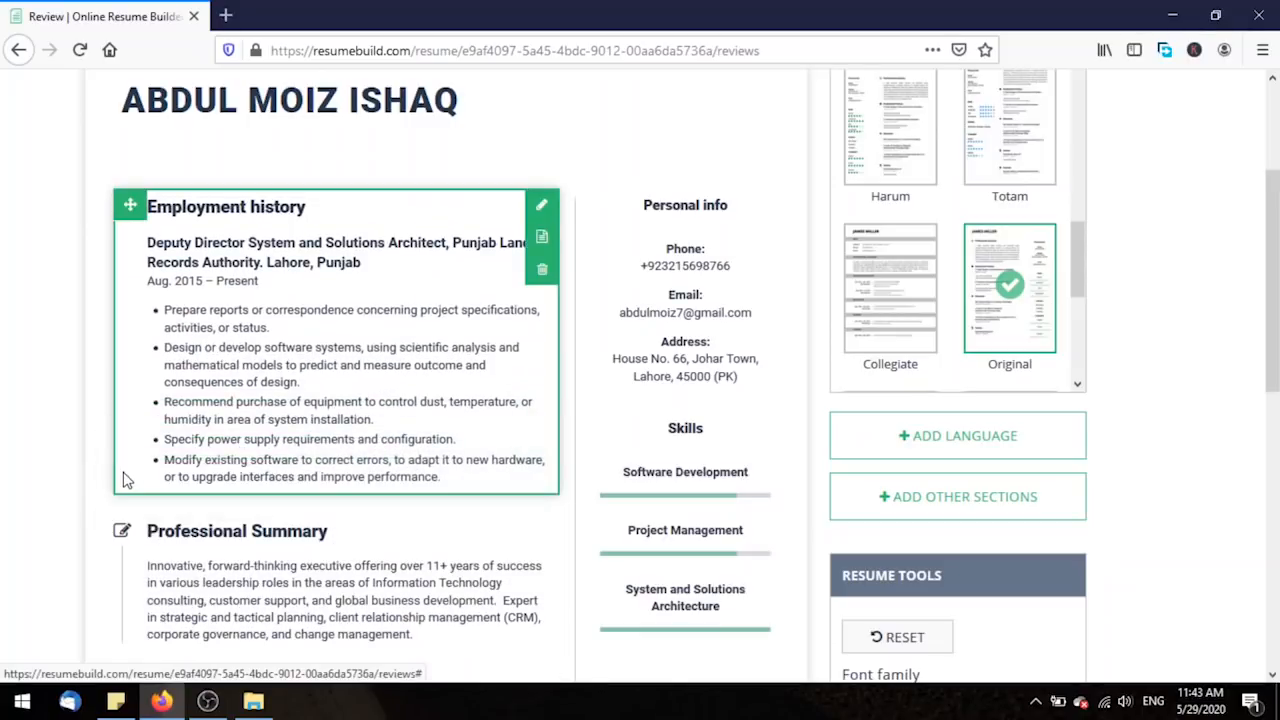
scroll(271, 457, "down", 3)
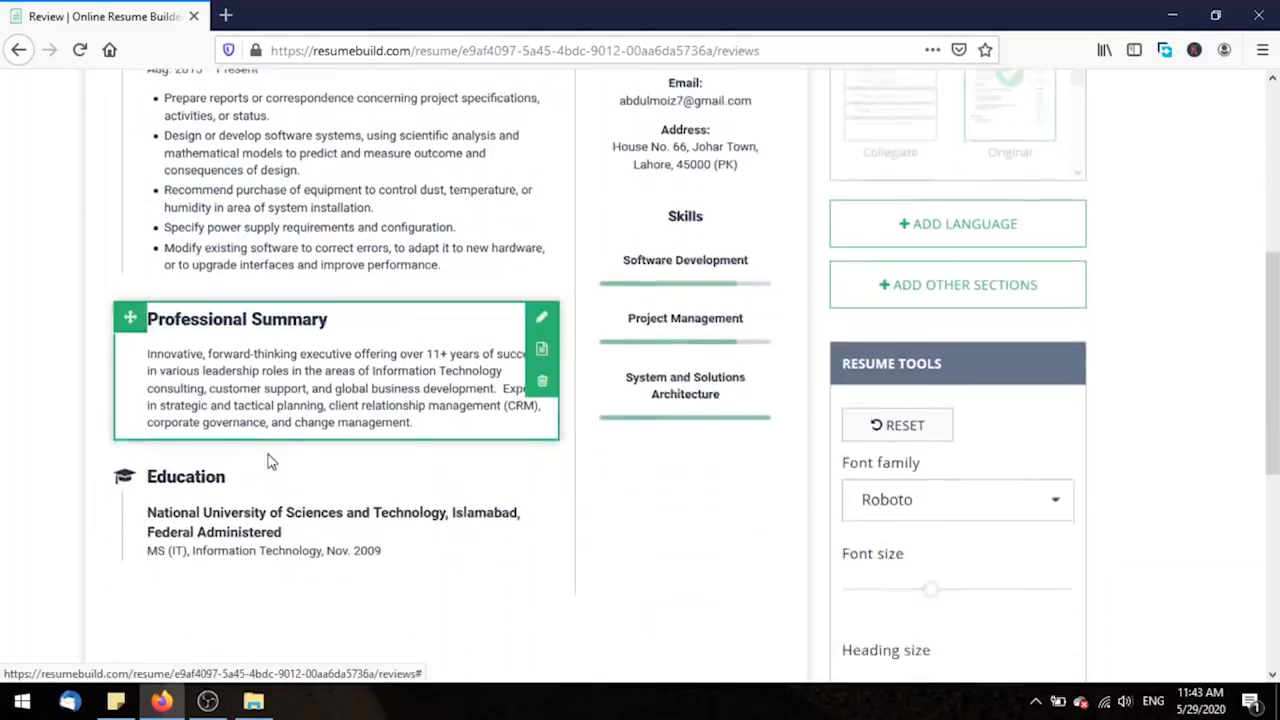
mouse_move(130, 291)
left_mouse_down()
mouse_move(141, 72)
mouse_move(134, 338)
mouse_move(129, 305)
left_mouse_up()
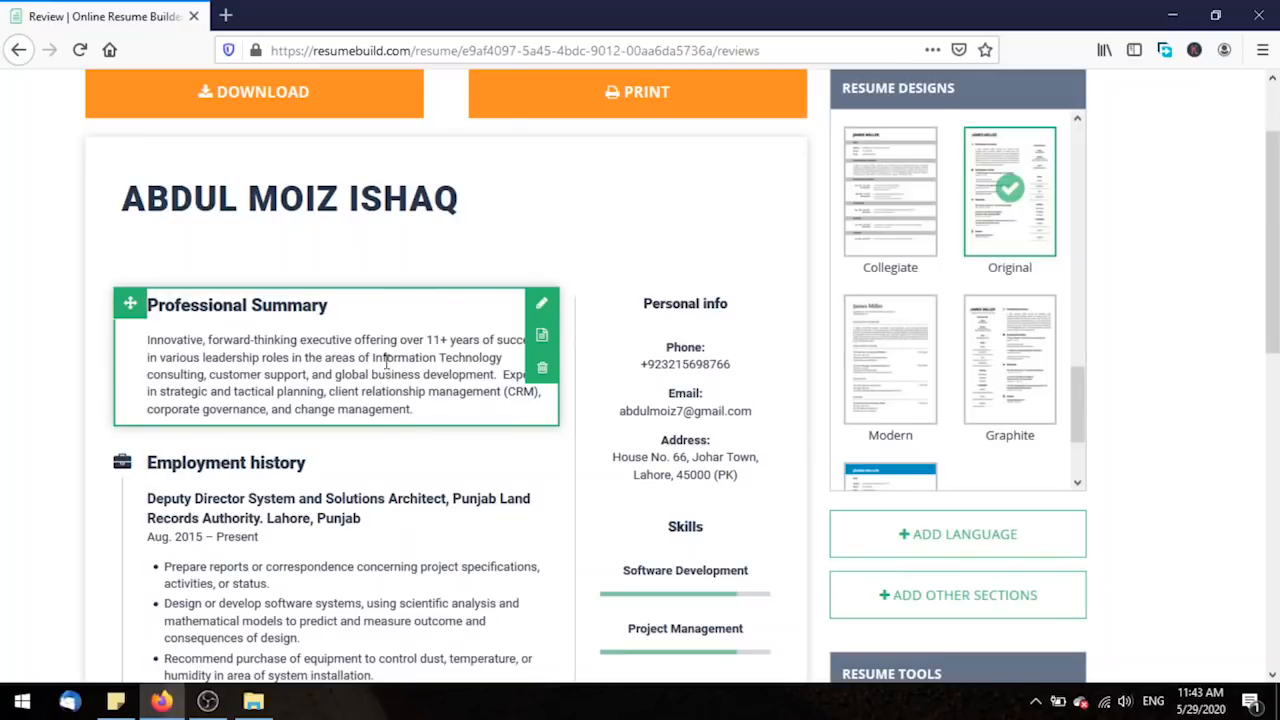
left_click(545, 336)
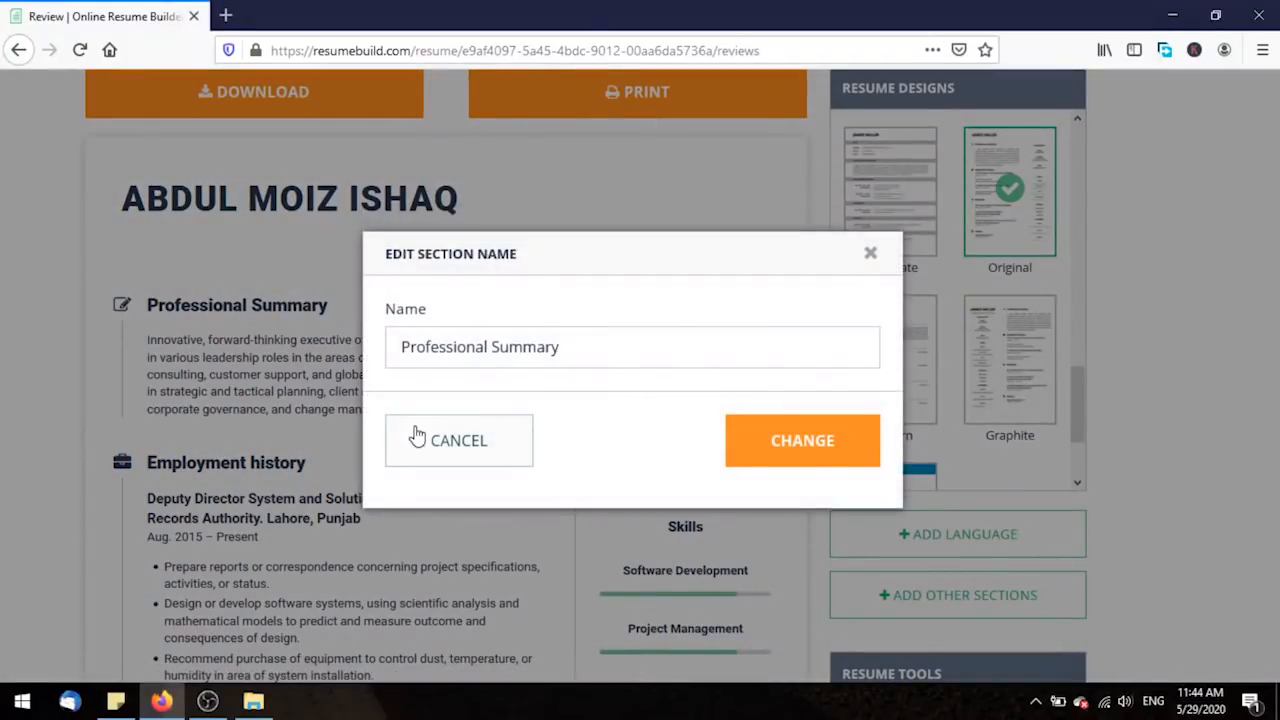
left_click(435, 446)
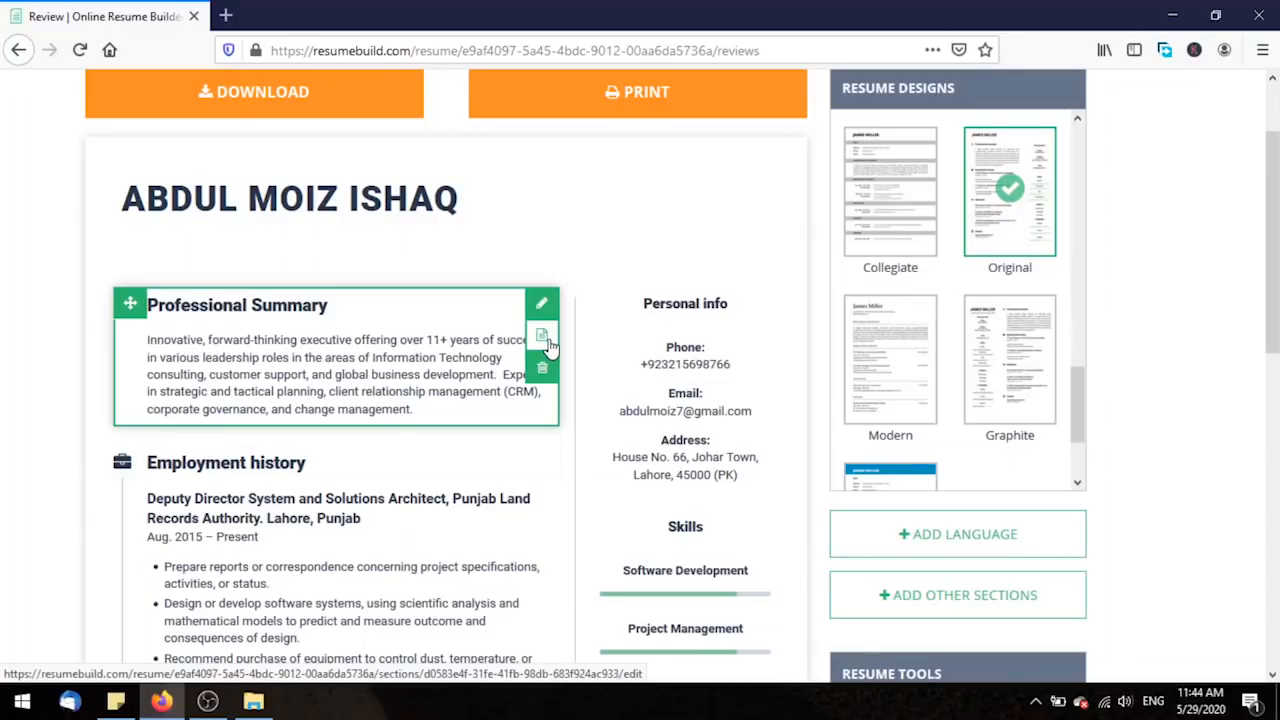
left_click(547, 340)
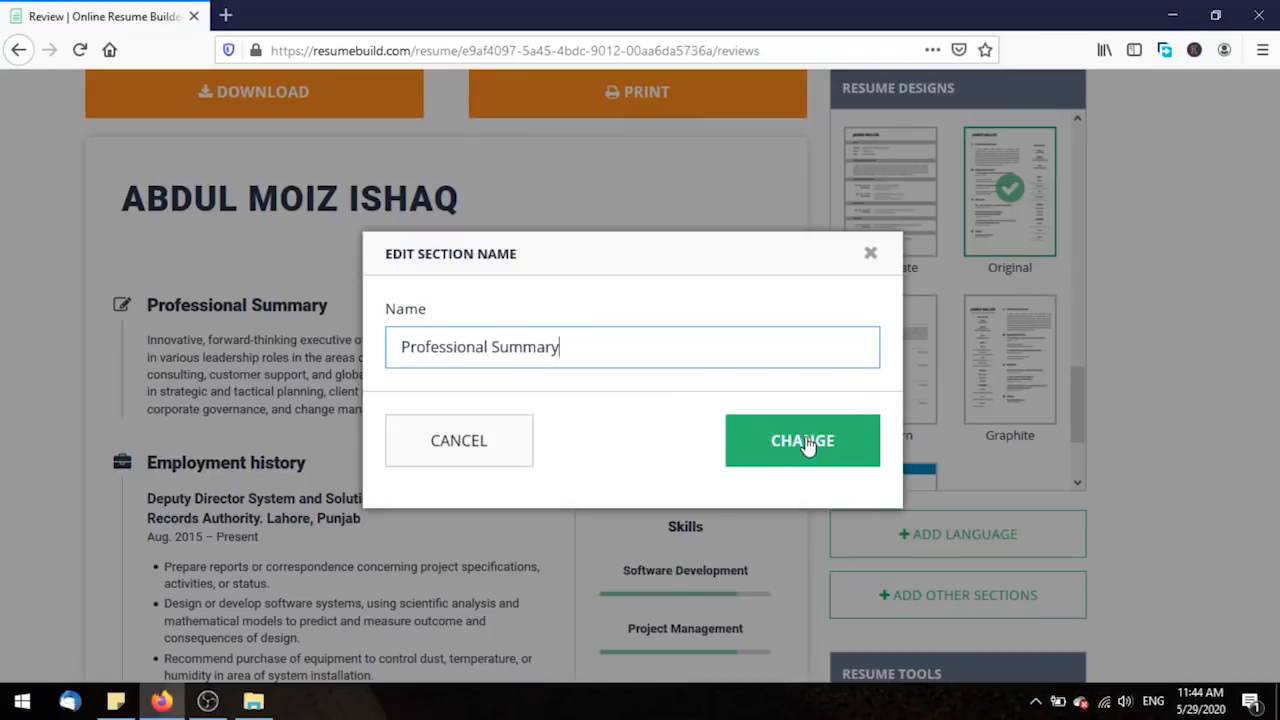
left_click(437, 447)
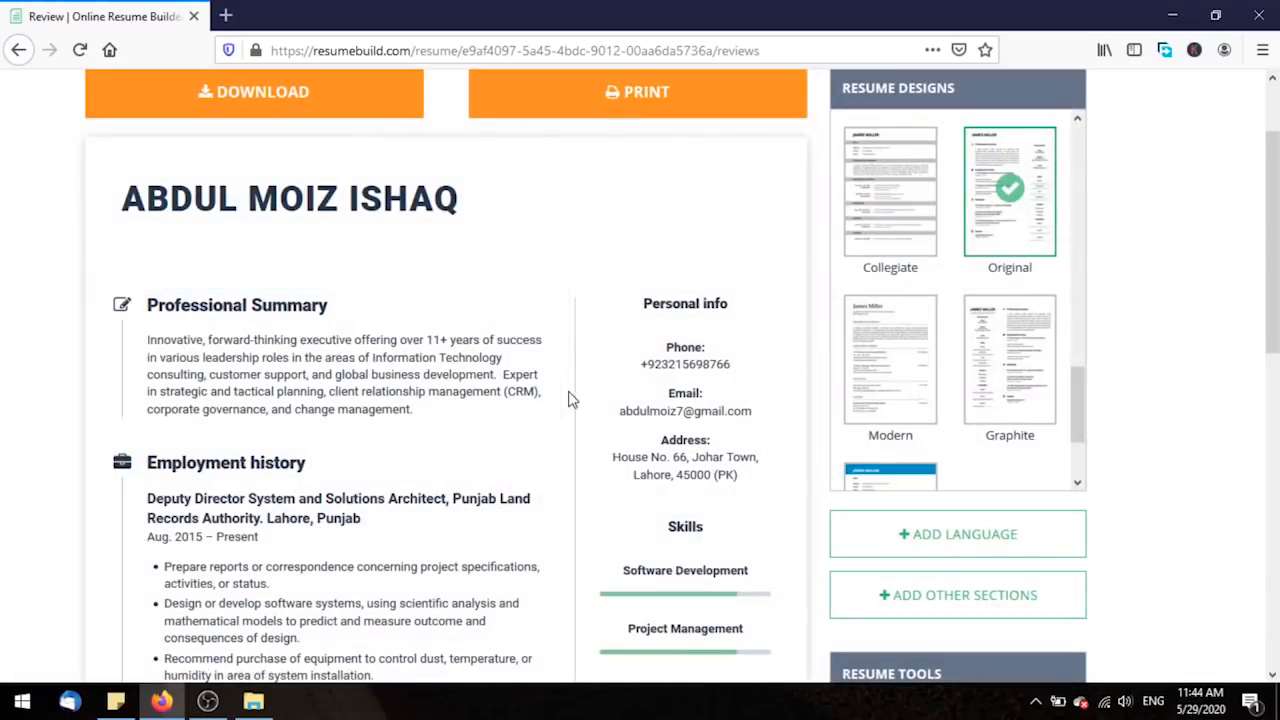
mouse_move(541, 368)
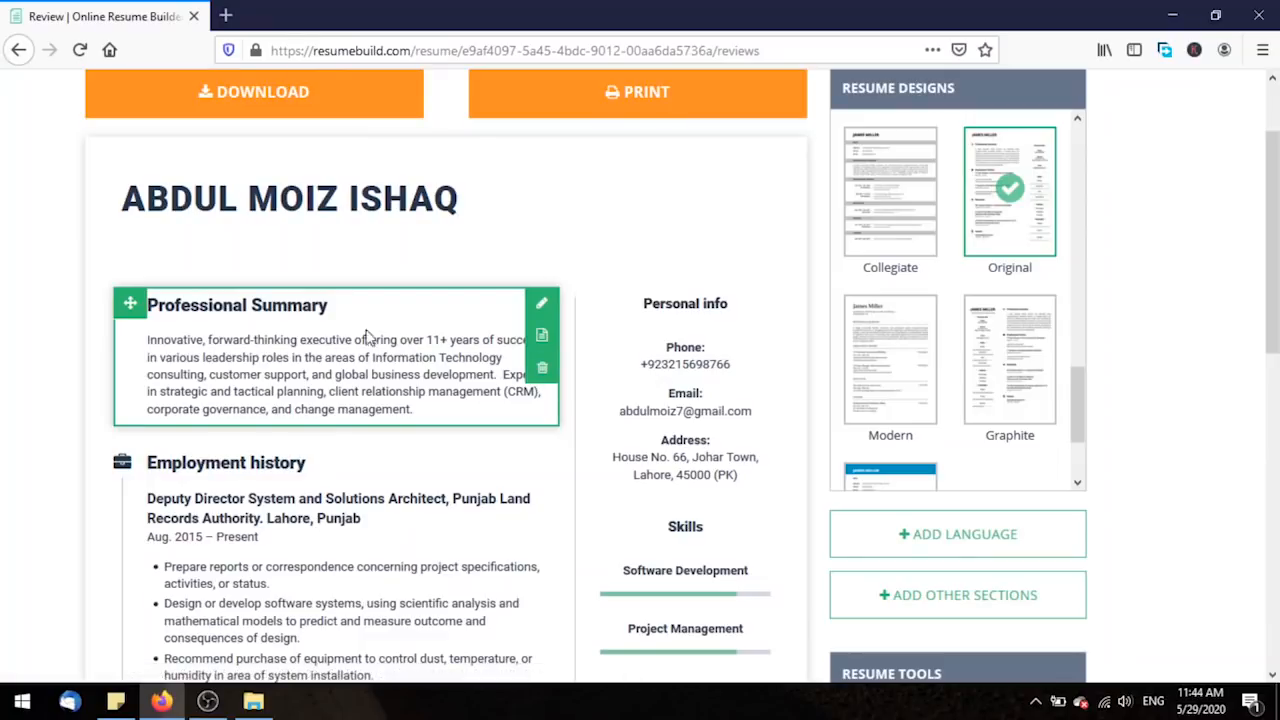
scroll(524, 360, "down", 1)
scroll(1188, 355, "up", 1)
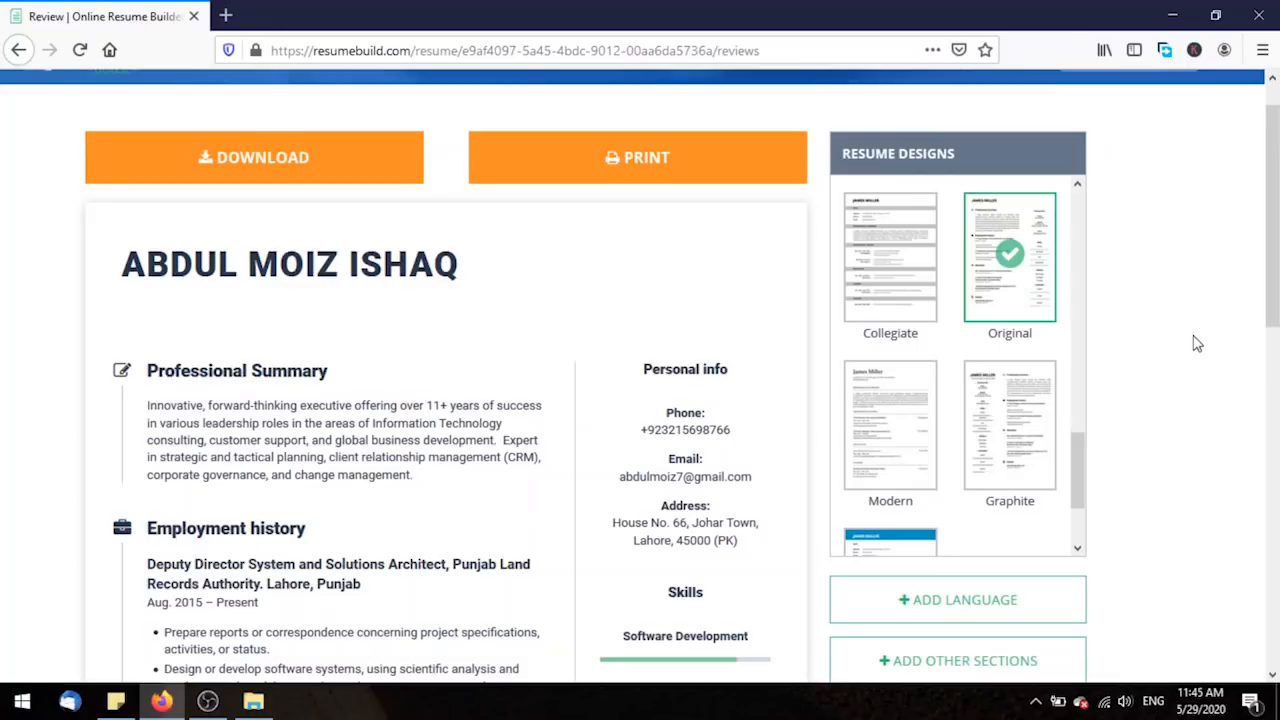
scroll(1271, 283, "up", 1)
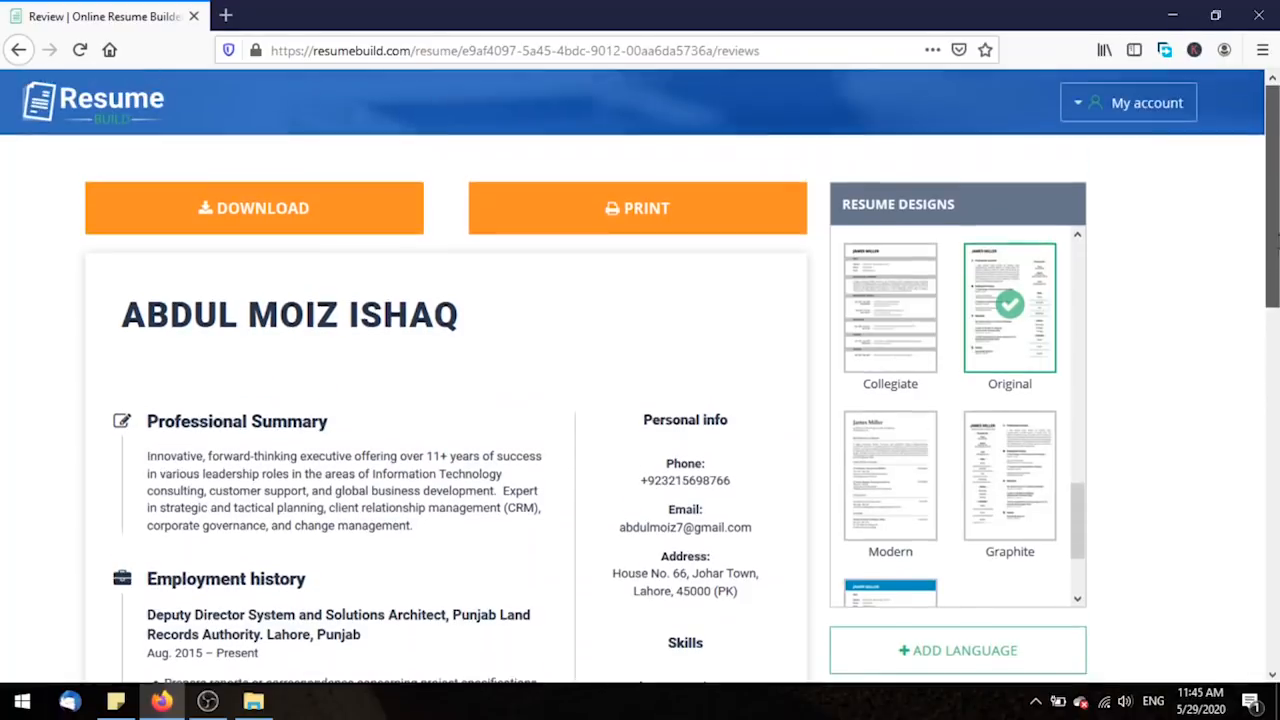